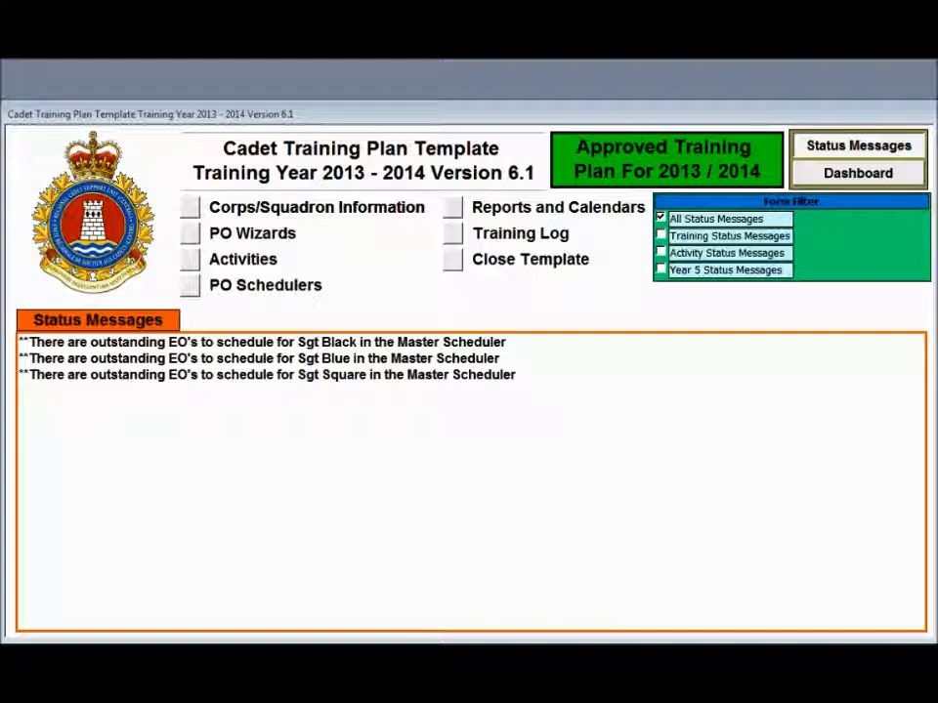
Open the Master / Year 5 Scheduler and select the Level One lesson M-108.03 on 24-Sep-2013 to highlight its related lessons.
left_click(193, 291)
left_click(765, 281)
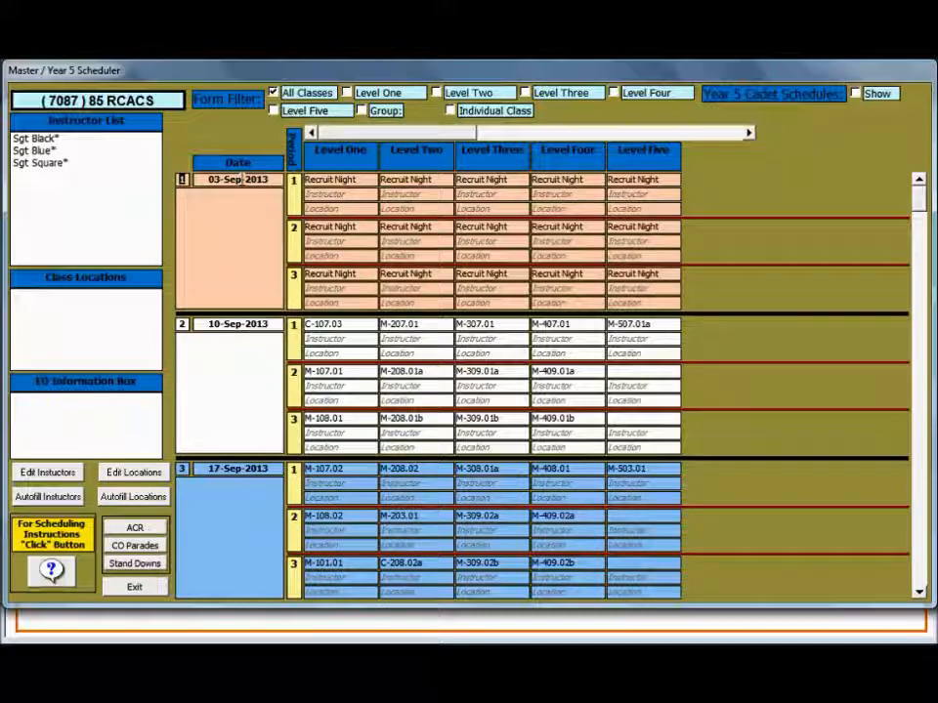
scroll(249, 185, "down", 3)
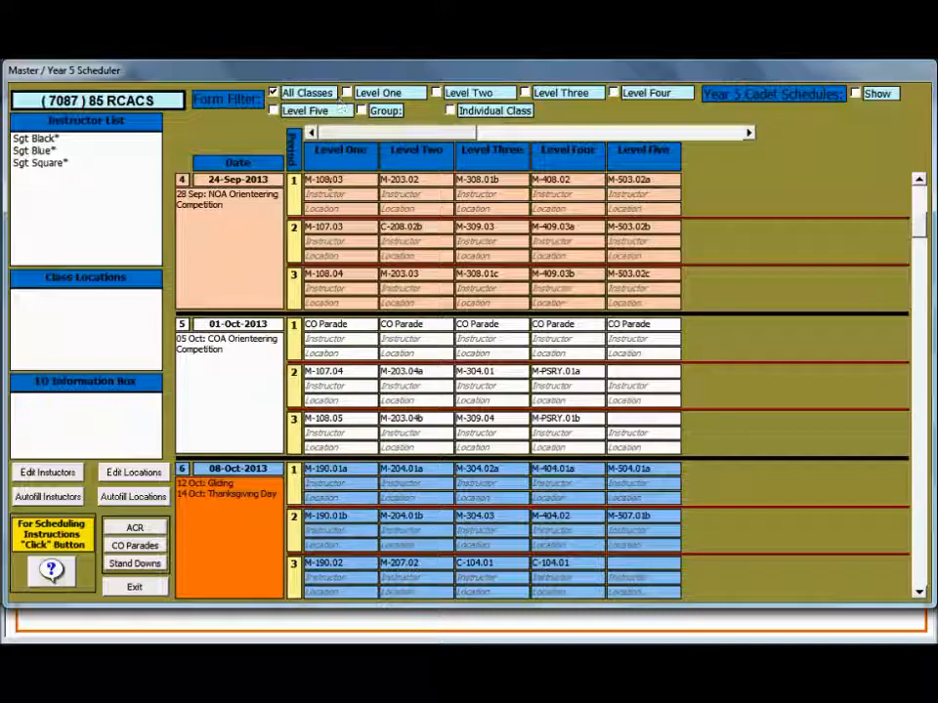
left_click(335, 180)
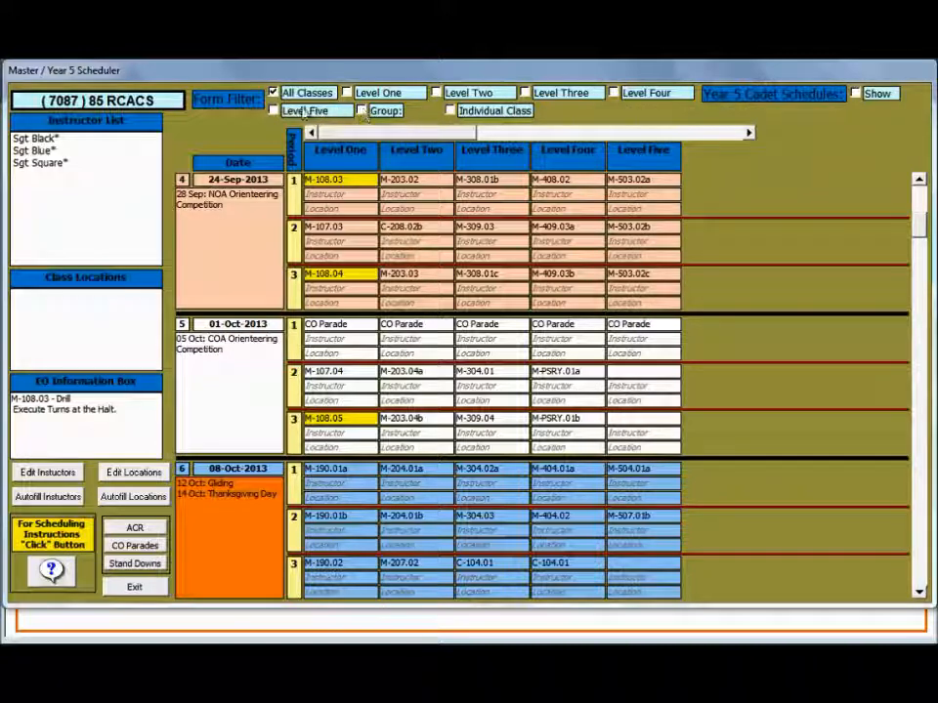
Show the Year 5 cadet schedules and clear the highlighting of the Level One M-108 lessons.
left_click(856, 93)
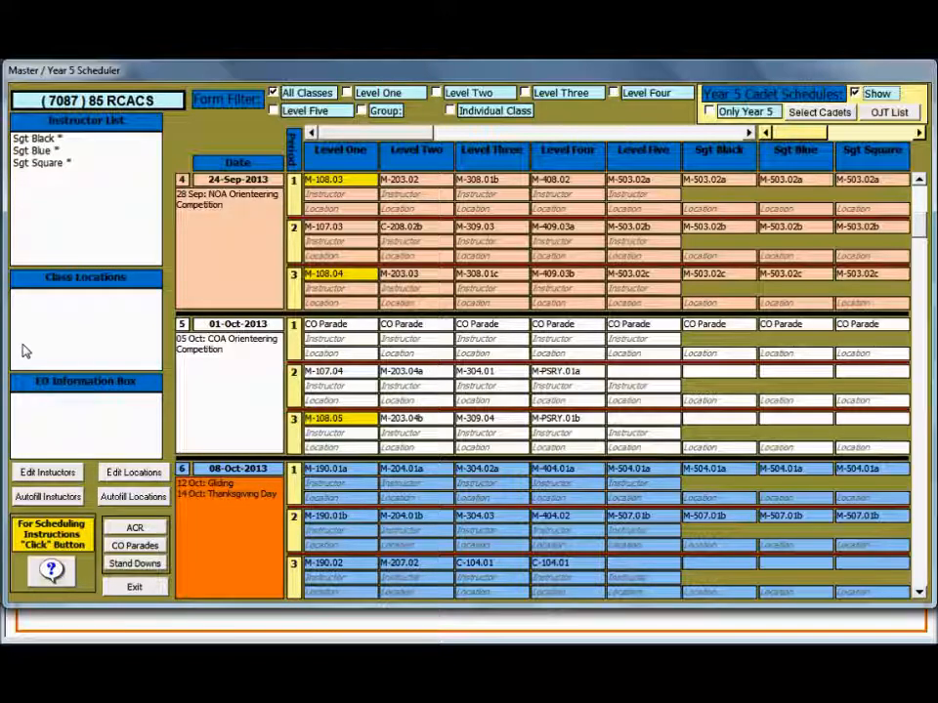
left_click(337, 179)
double_click(339, 179)
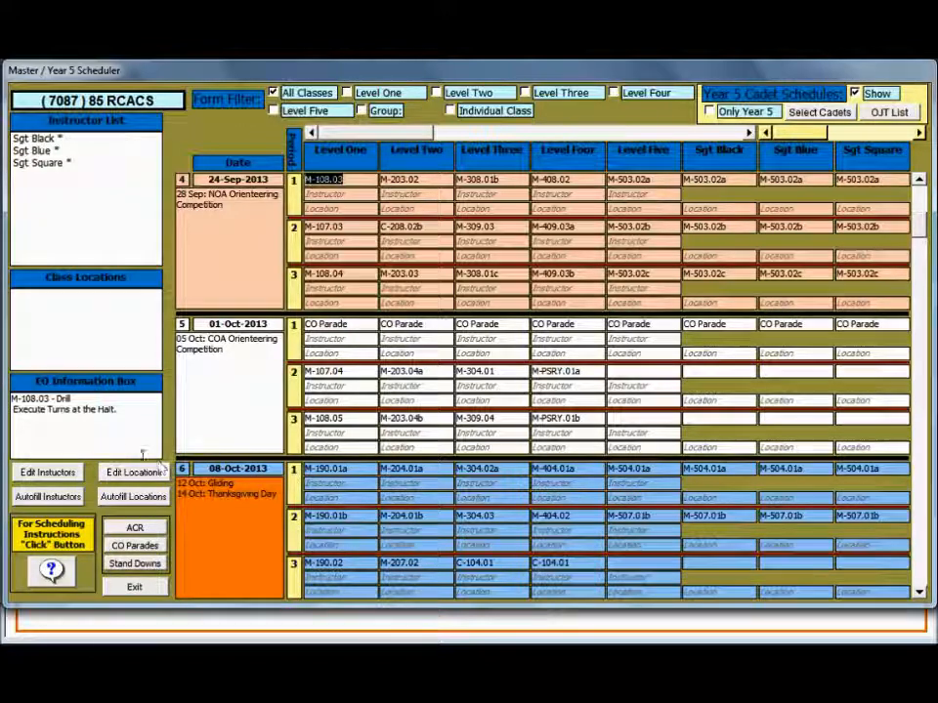
left_click(136, 527)
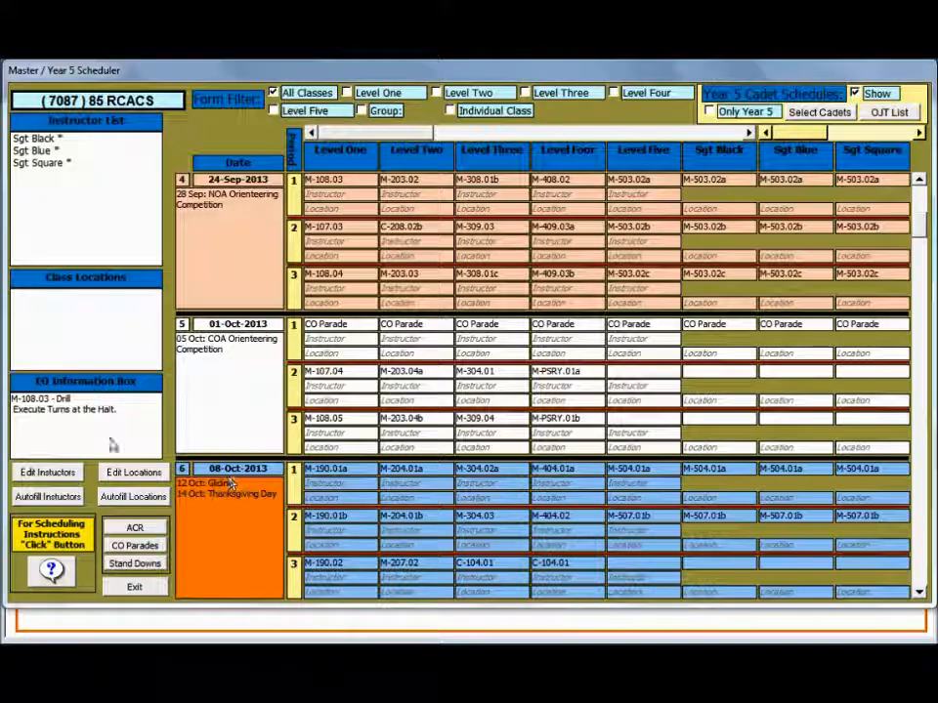
Import the staff list into the instructor list and delete the instructor with the CI title.
left_click(47, 473)
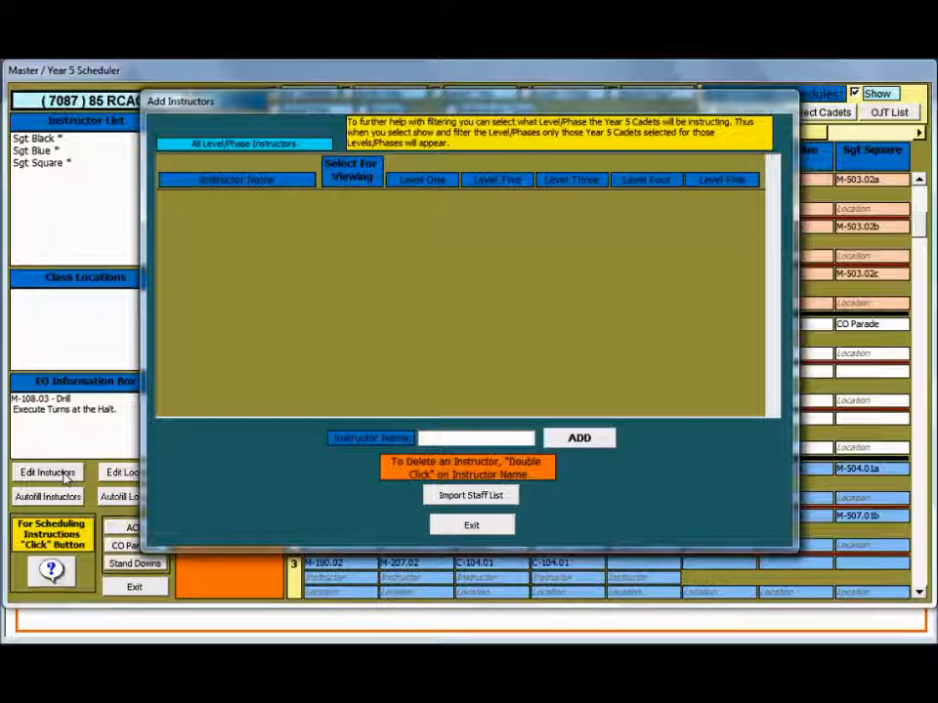
left_click(465, 497)
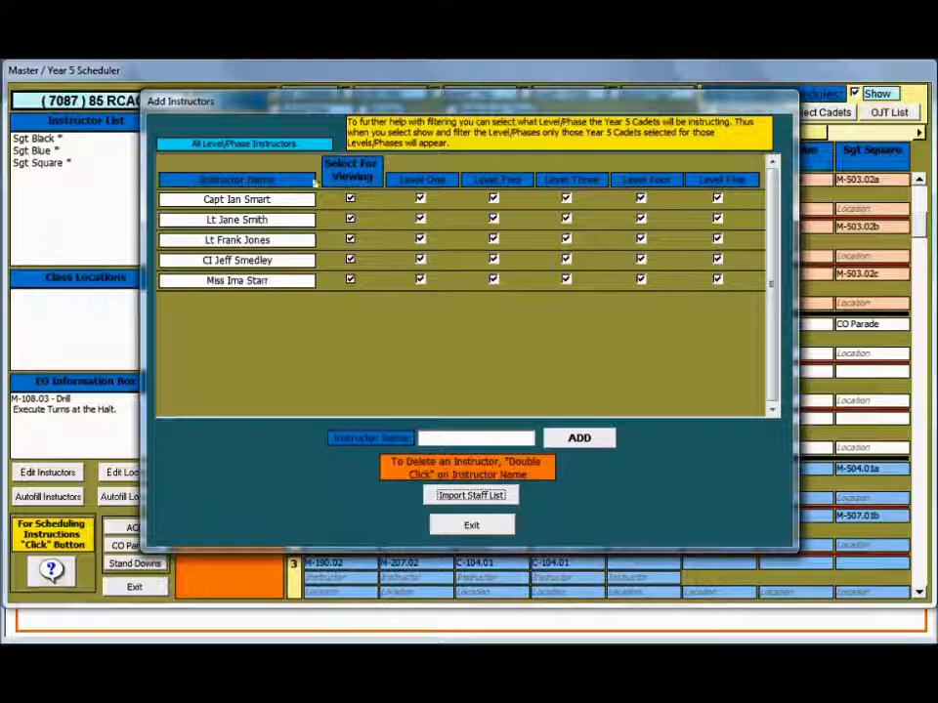
double_click(275, 259)
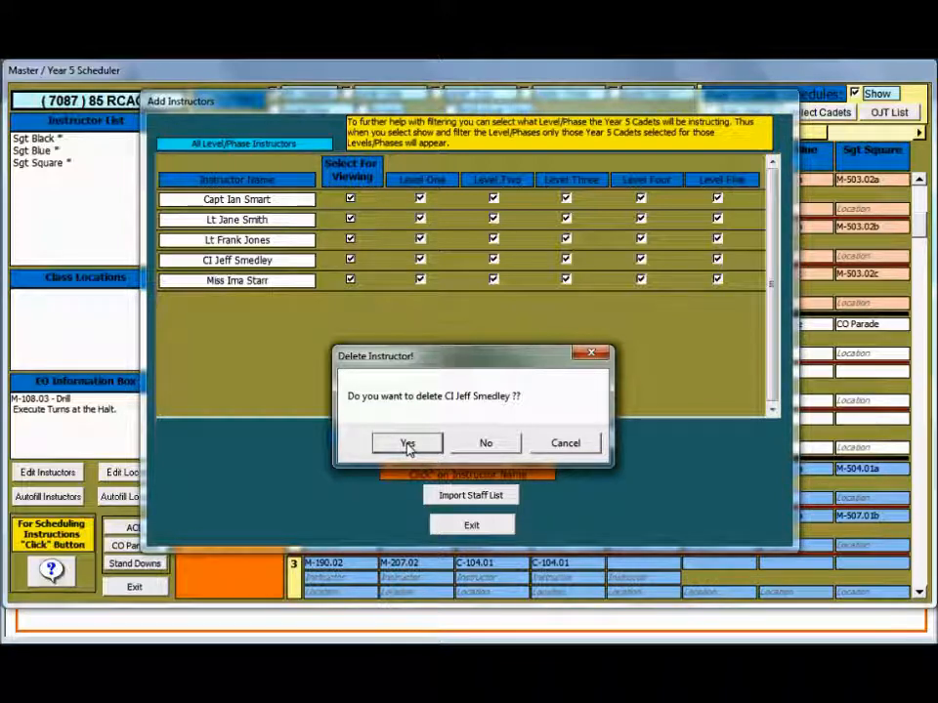
left_click(407, 444)
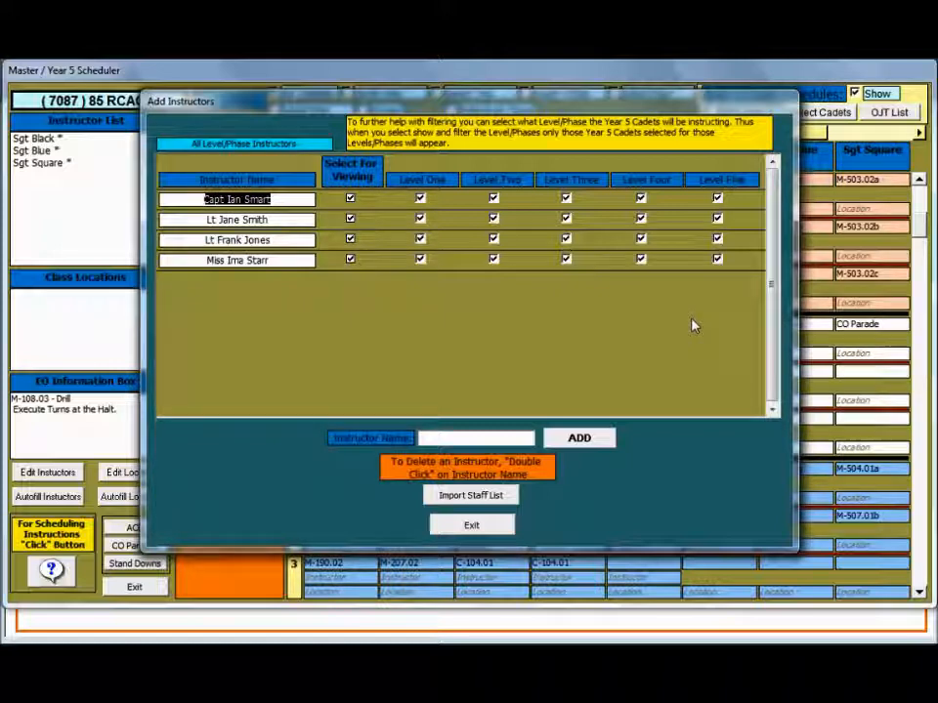
Add a first warrant officer to the instructor list, entering the rank WO and the surname.
left_click(437, 438)
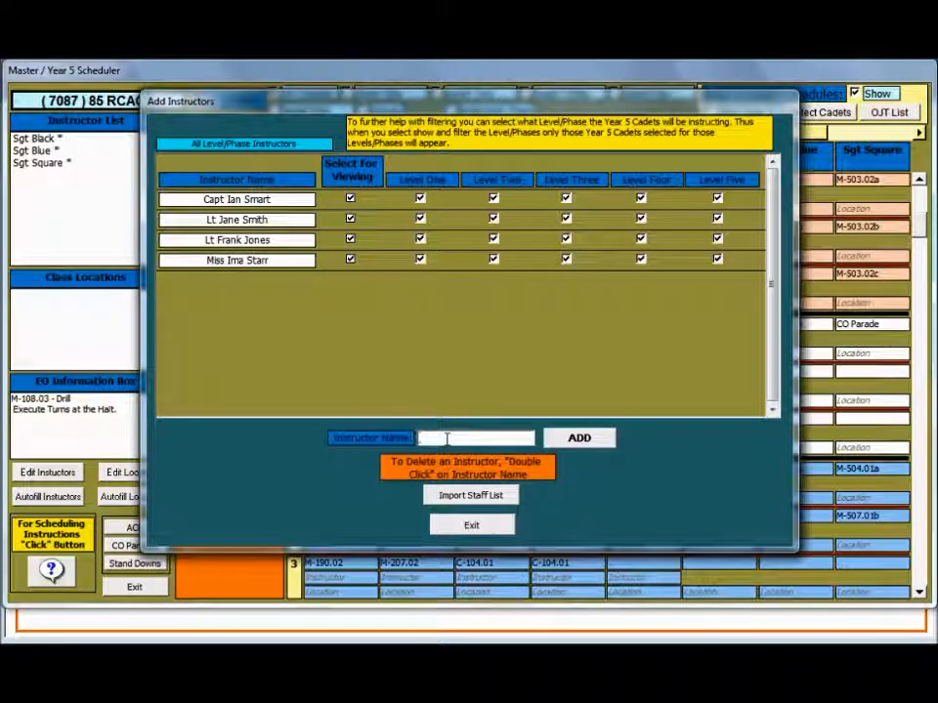
type("Wo")
key("BackSpace")
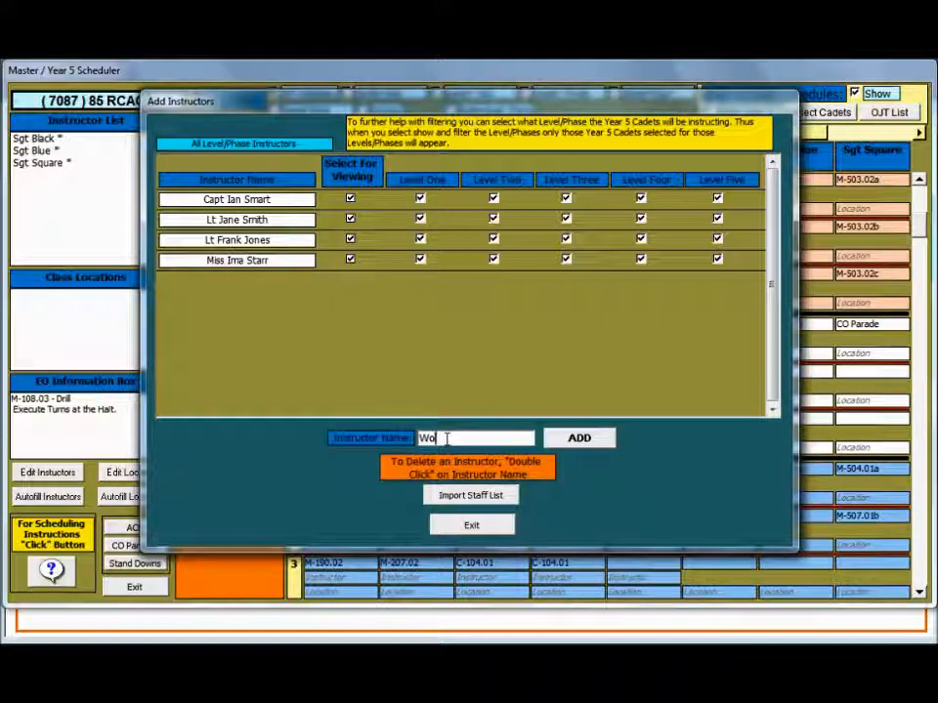
type("O")
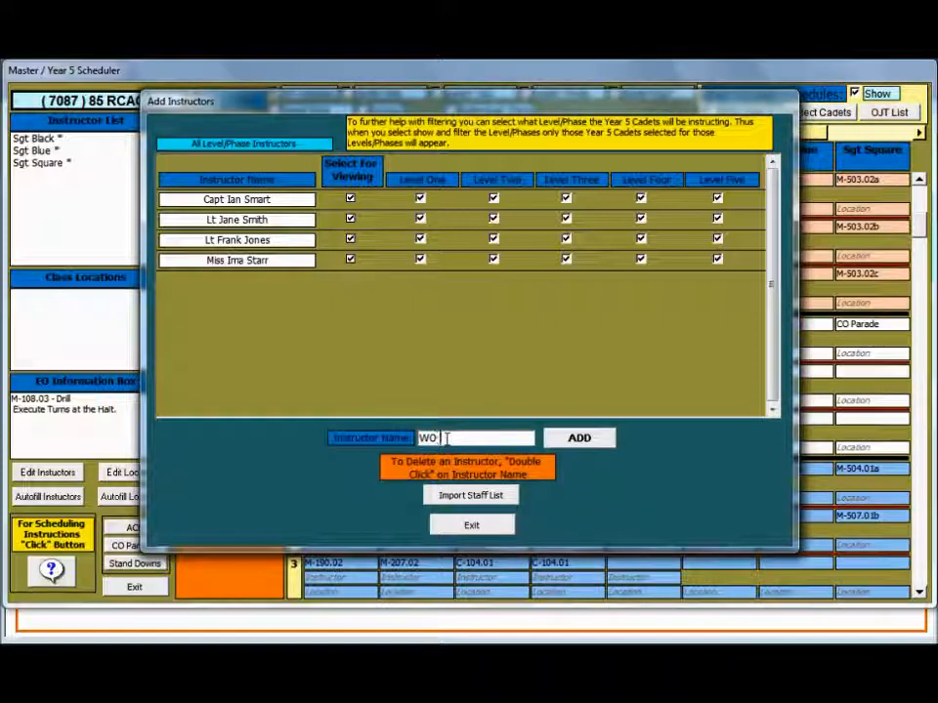
type(" Bus")
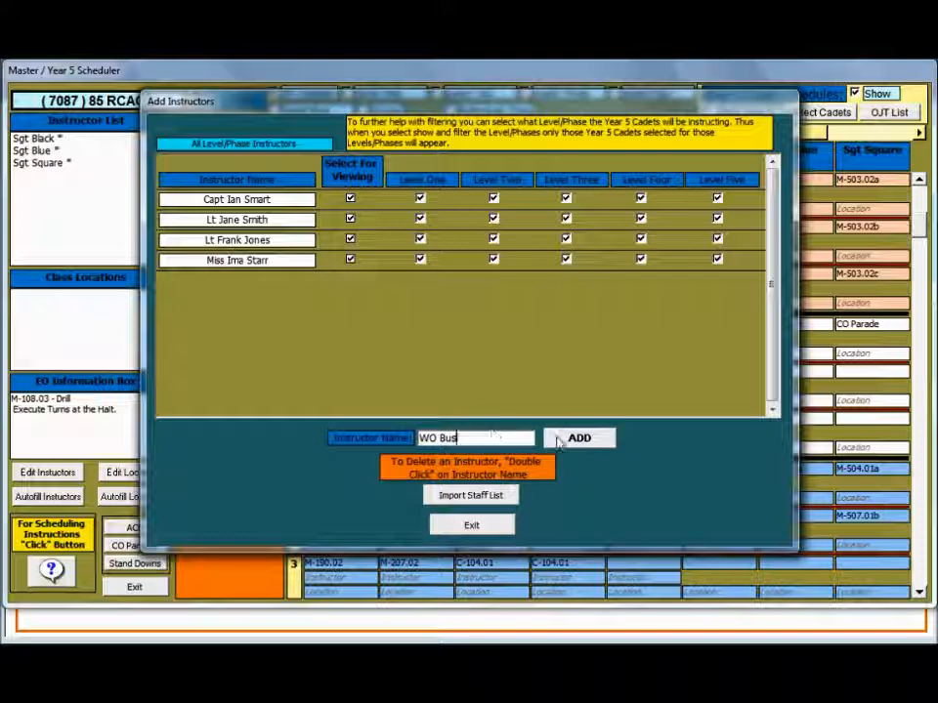
left_click(577, 437)
Add a second and a third warrant officer to the instructor list, each with the rank WO and surname.
left_click(483, 437)
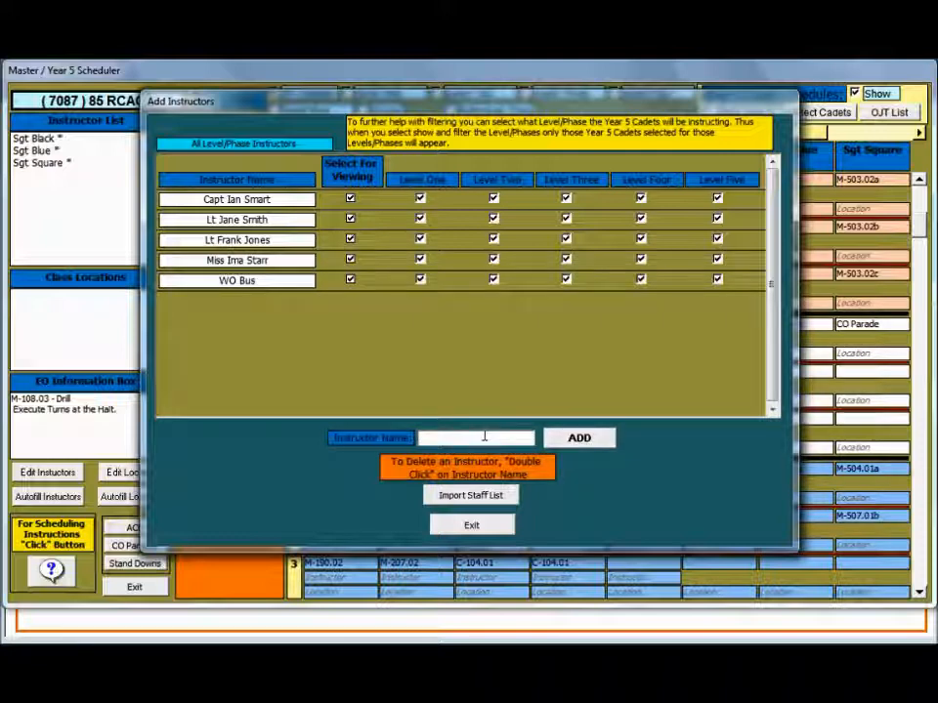
type("WO ")
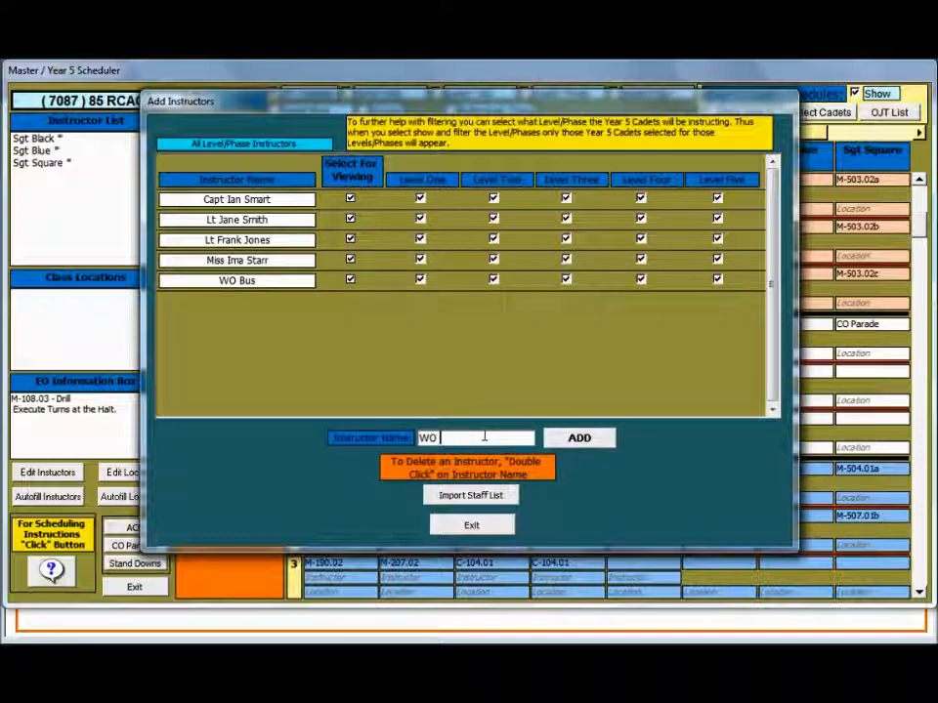
type("Car")
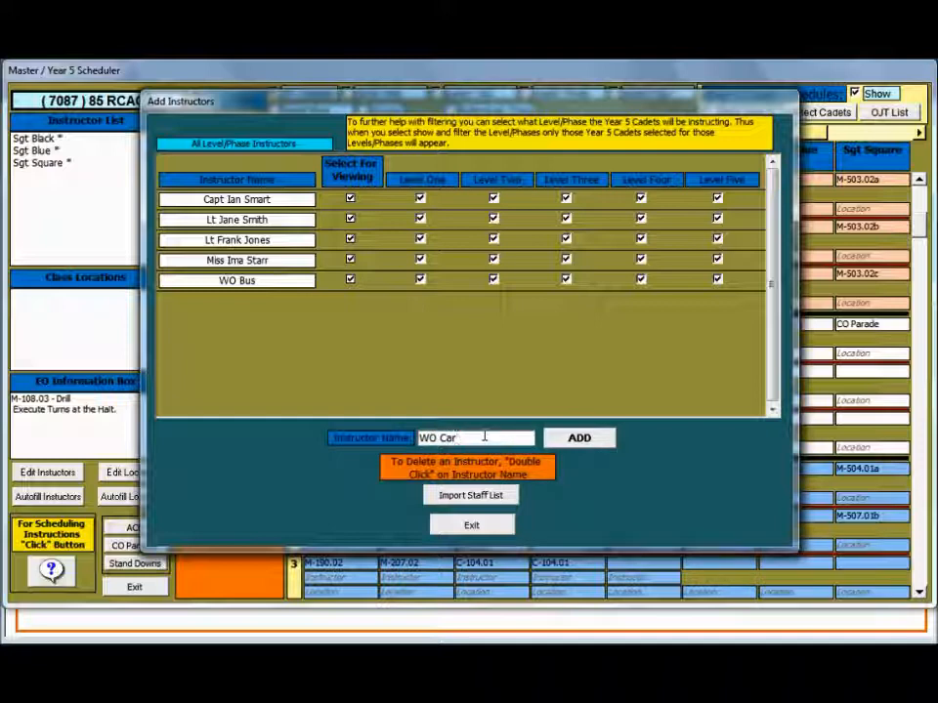
left_click(561, 437)
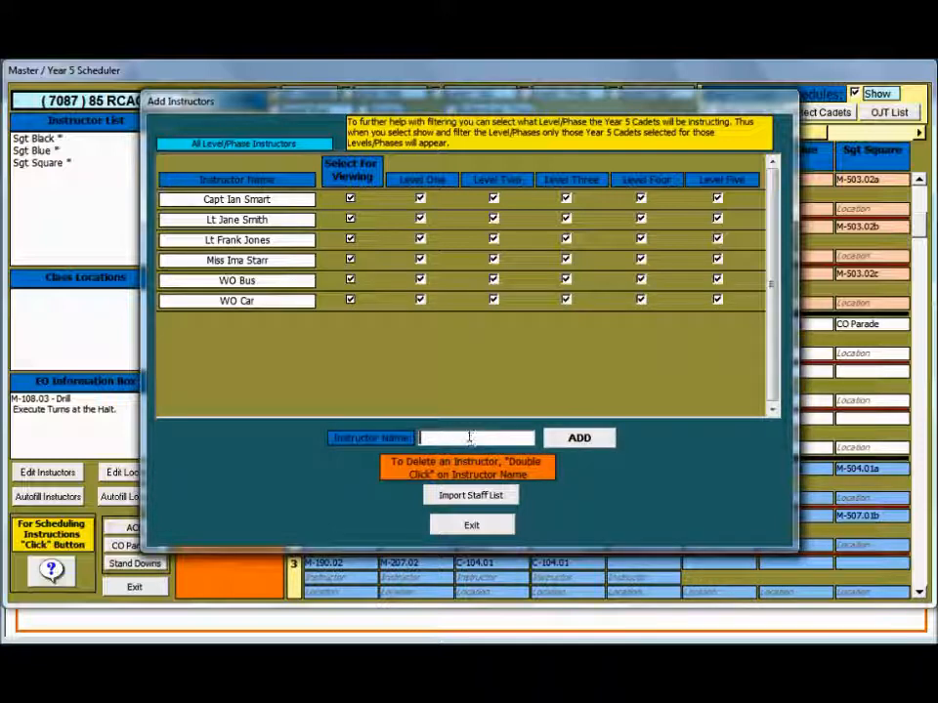
type("WO Plane")
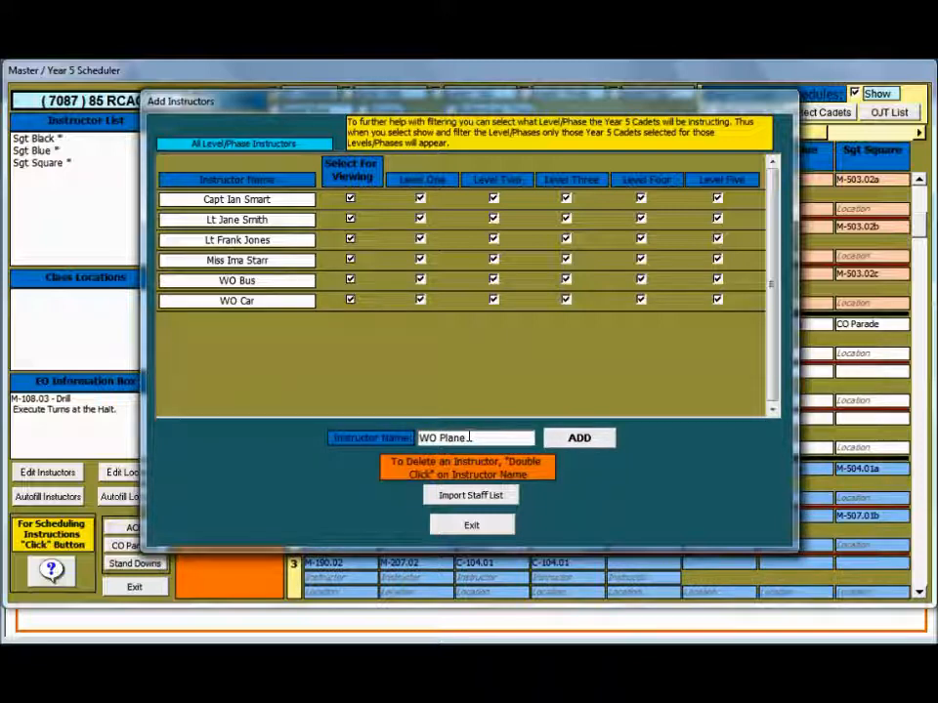
left_click(579, 438)
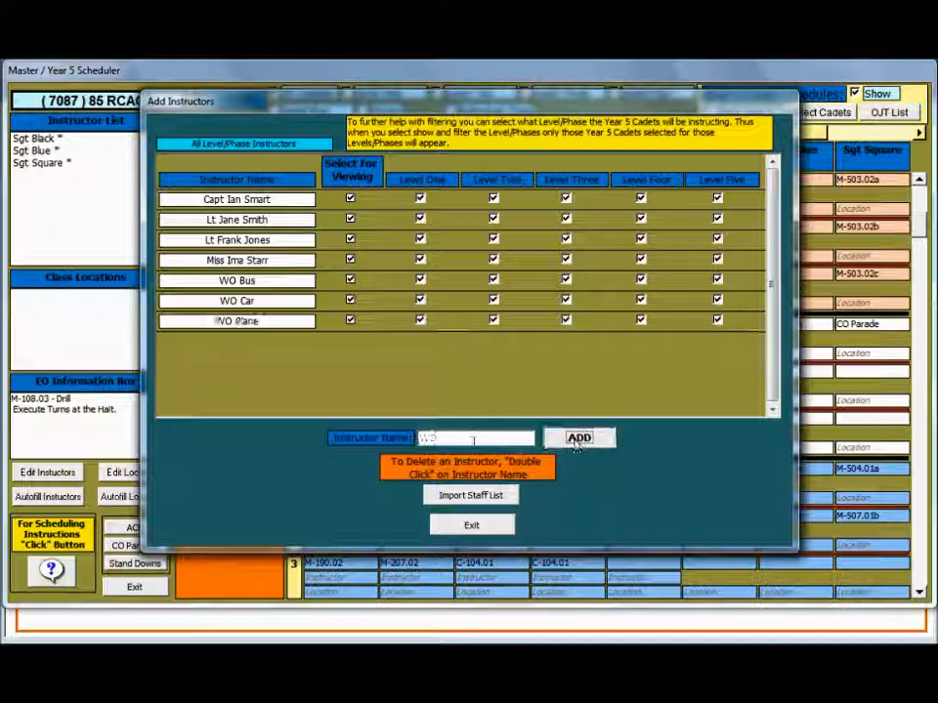
Add a fourth and a fifth warrant officer to the instructor list, each with the rank WO and surname.
left_click(468, 437)
type("WO")
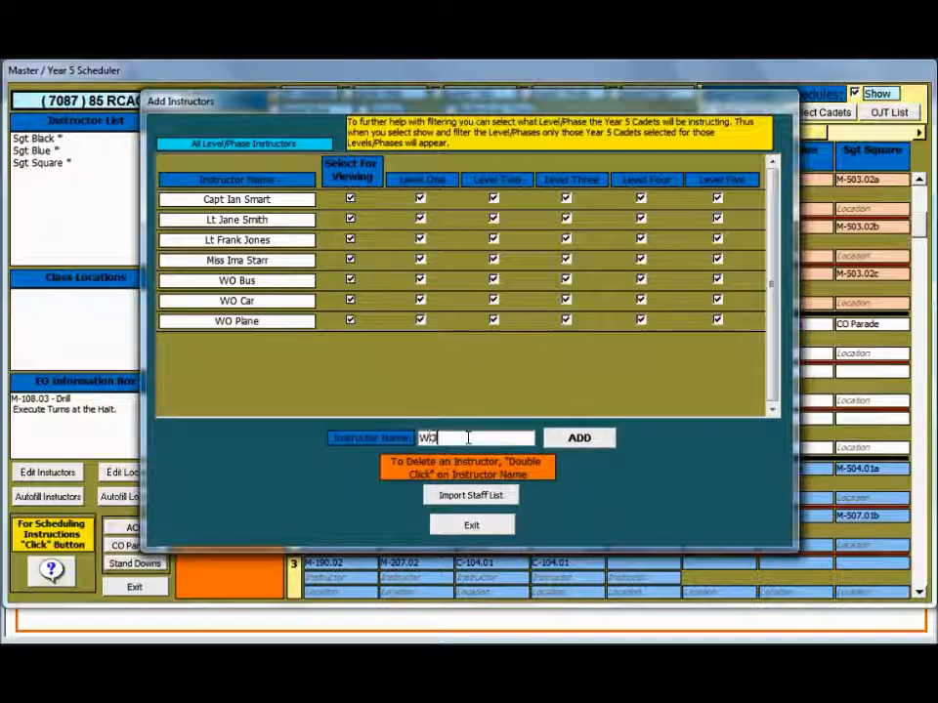
type(" Truck")
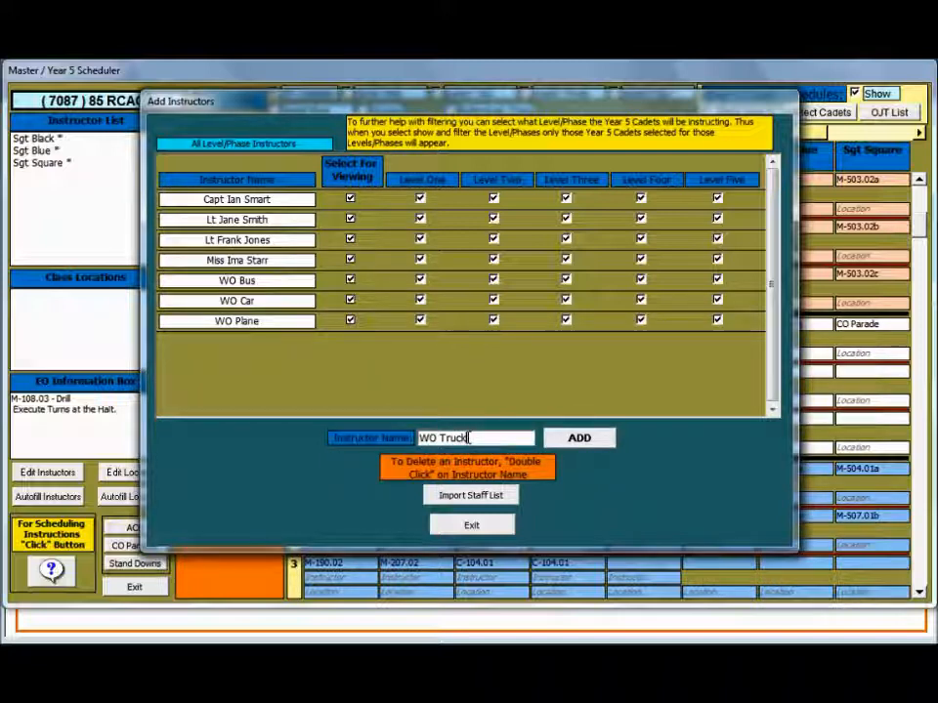
left_click(591, 442)
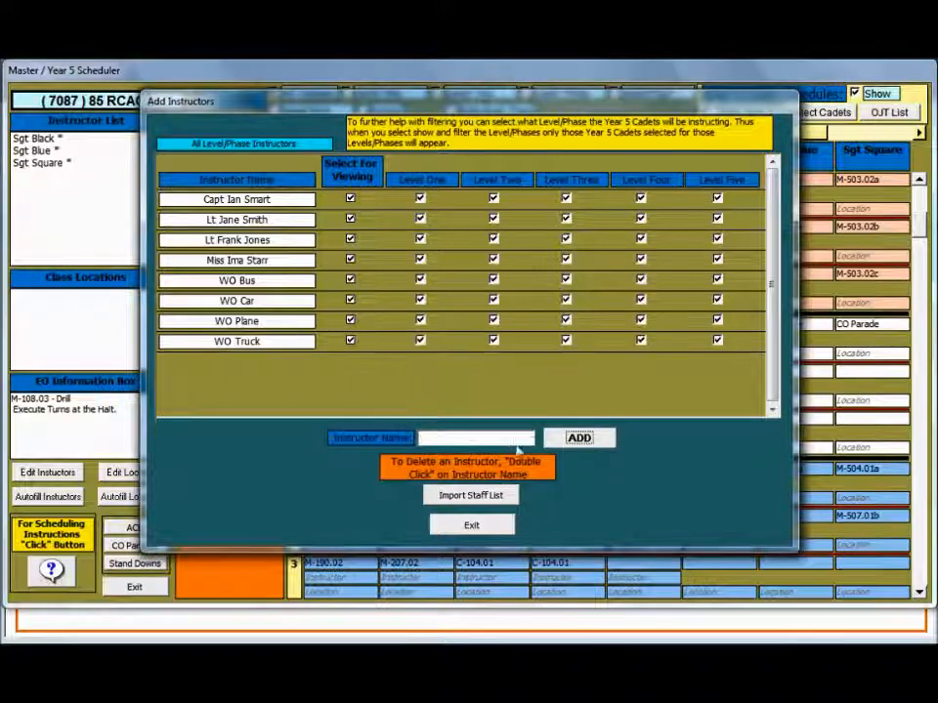
left_click(502, 437)
type("WO Train")
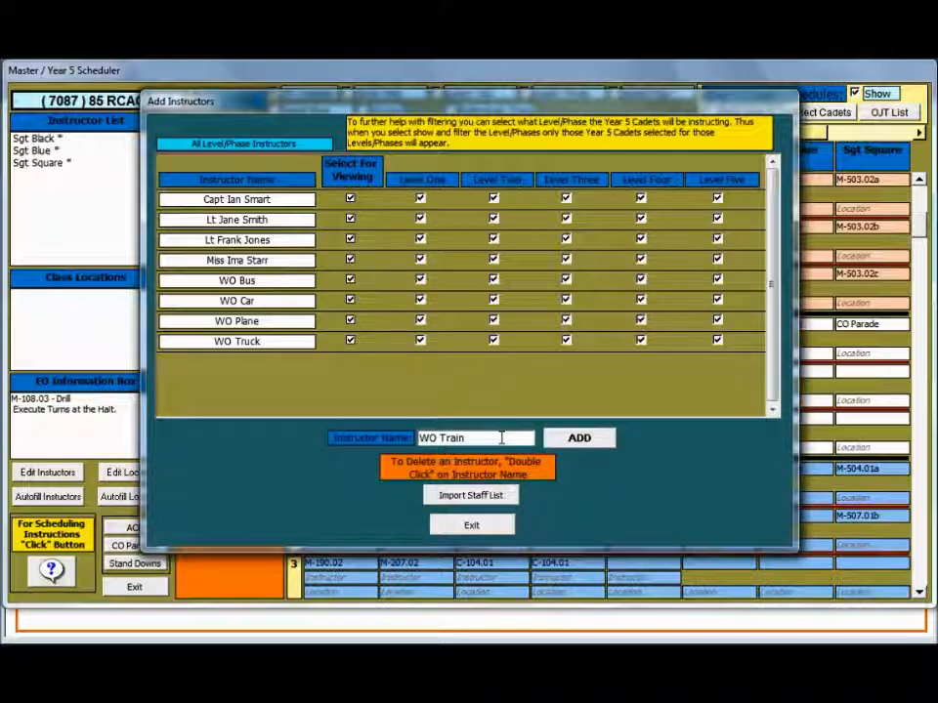
left_click(581, 440)
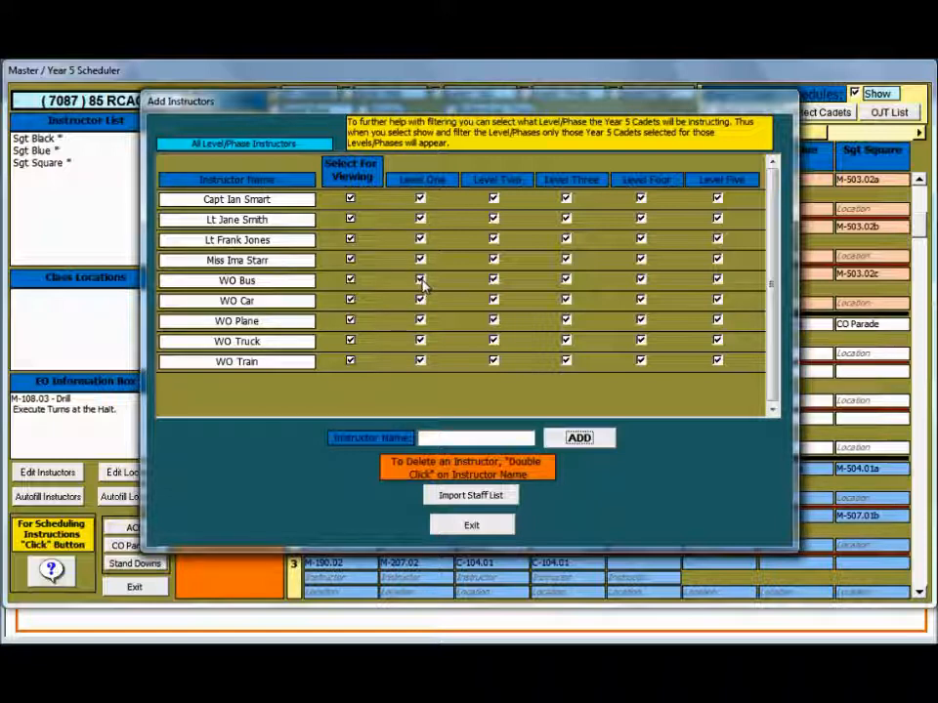
Limit the first warrant officer to Levels One and Two, and the second to Levels Three, Four and Five.
left_click(566, 281)
left_click(641, 281)
left_click(717, 280)
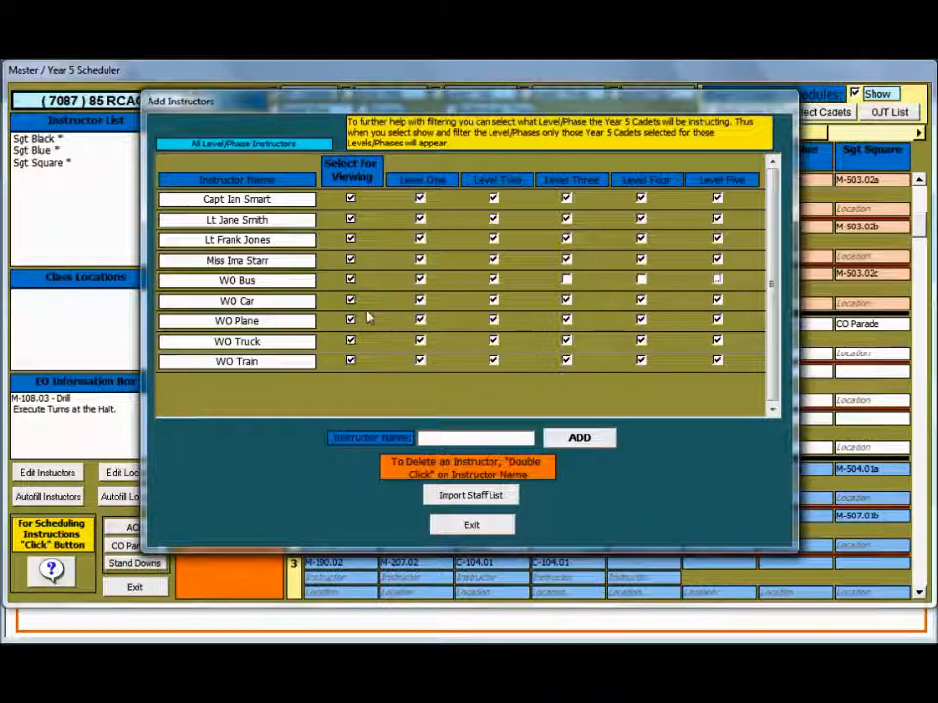
left_click(420, 300)
left_click(493, 300)
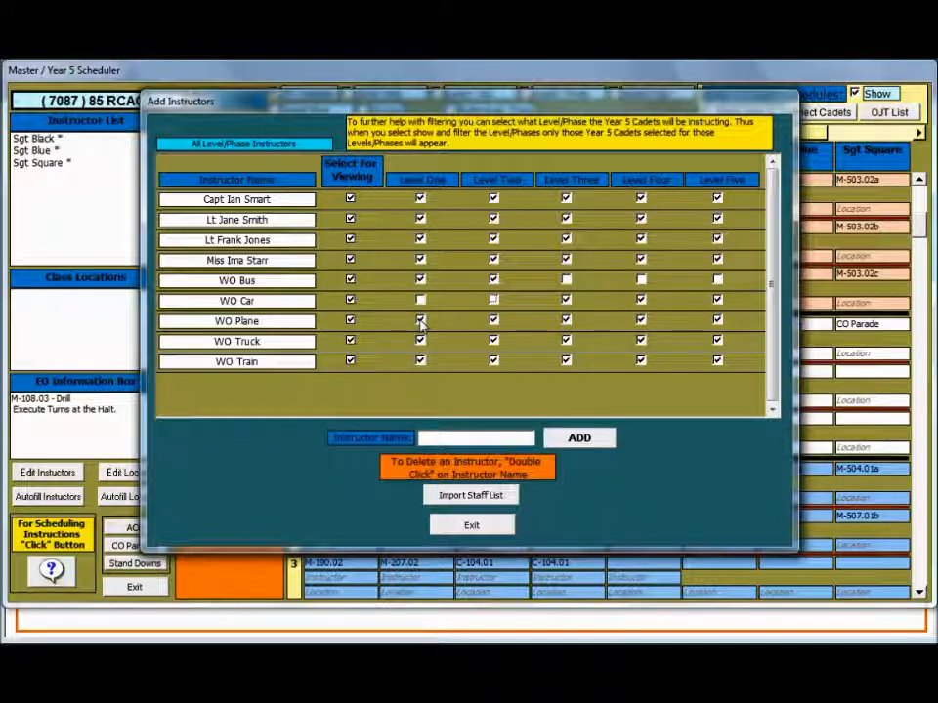
Limit the third warrant officer to Level One by deselecting Levels Two through Five.
left_click(494, 321)
left_click(566, 322)
left_click(641, 321)
left_click(717, 321)
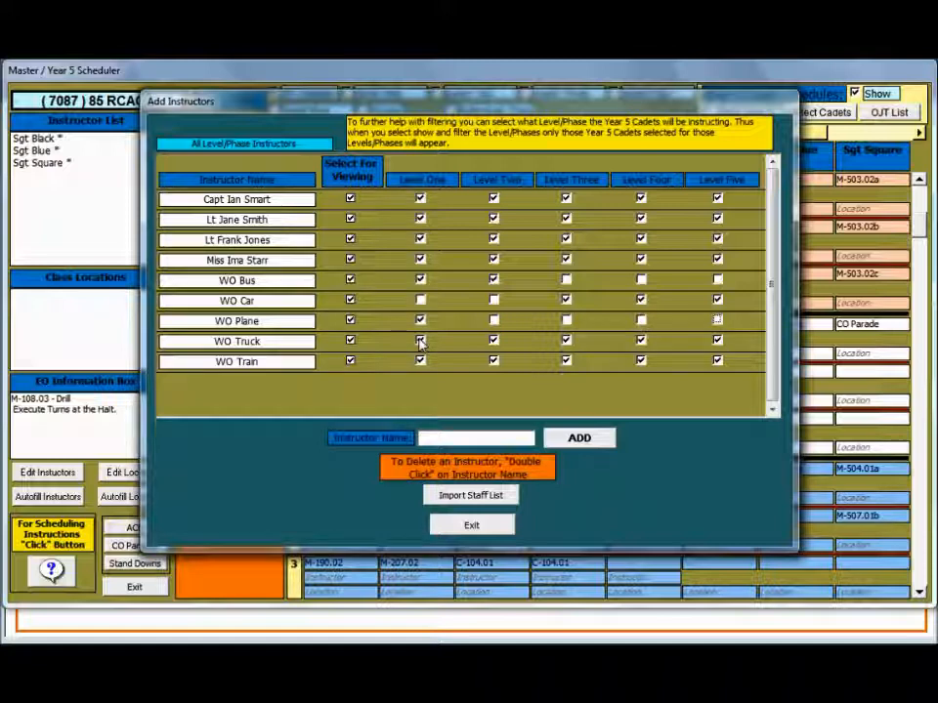
Limit the fourth warrant officer to Level Two and return to the scheduler's instructor list.
left_click(421, 341)
left_click(566, 341)
left_click(641, 341)
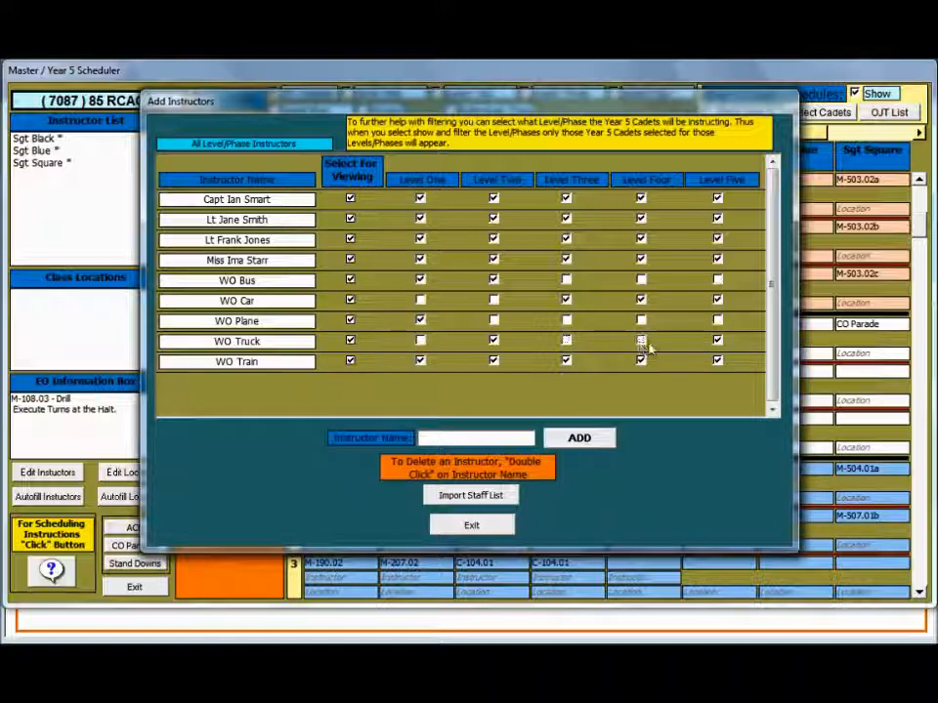
left_click(717, 341)
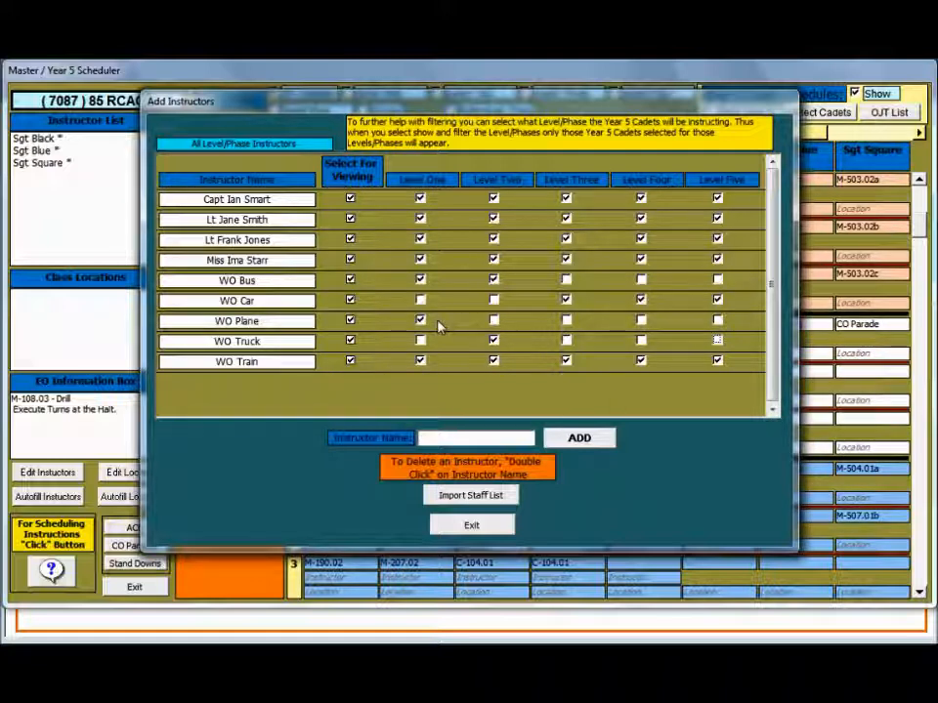
left_click(472, 526)
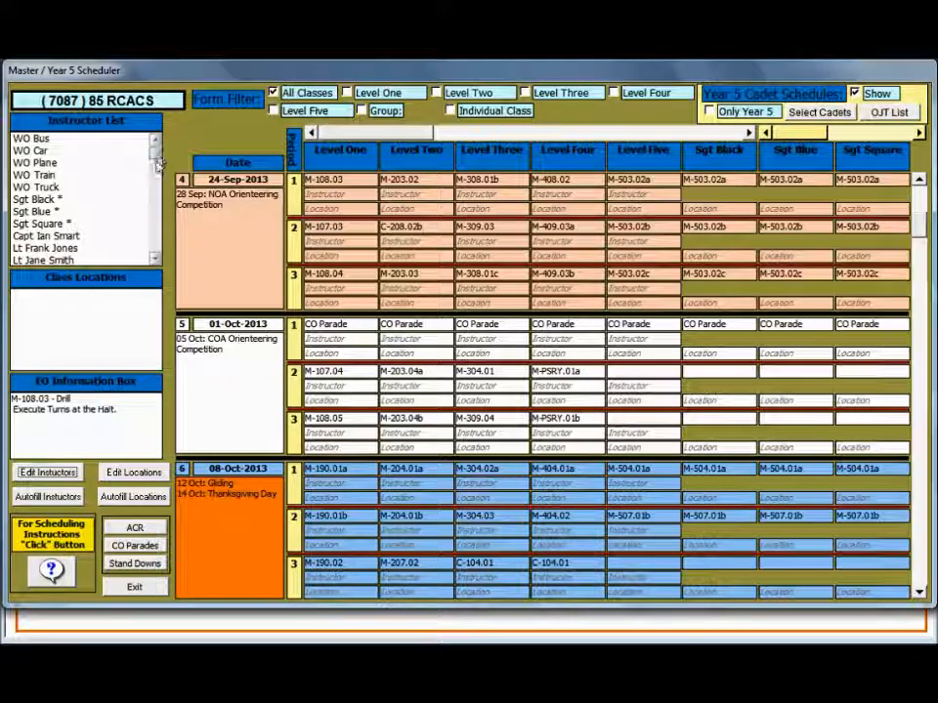
left_click(154, 259)
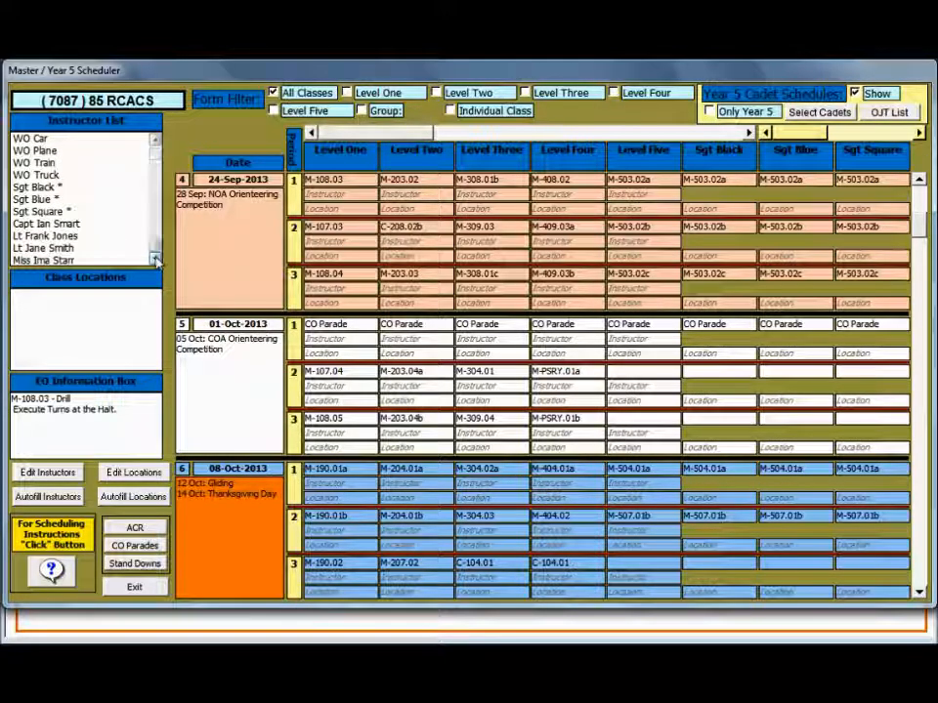
left_click(154, 143)
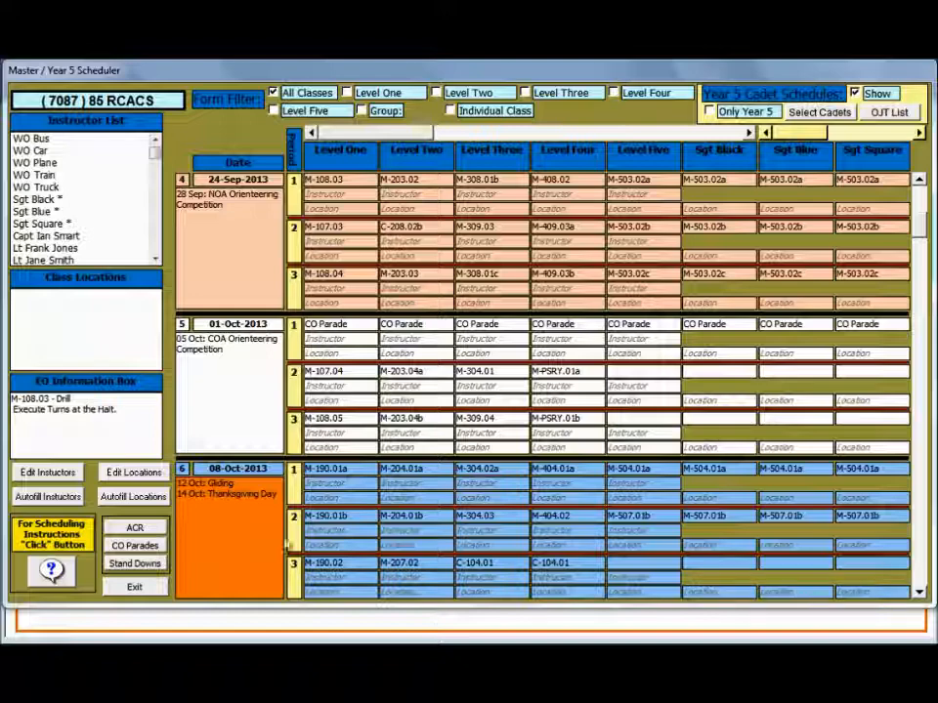
Add Room 1, Room 2 and Room 3 to the scheduler's class locations.
left_click(134, 474)
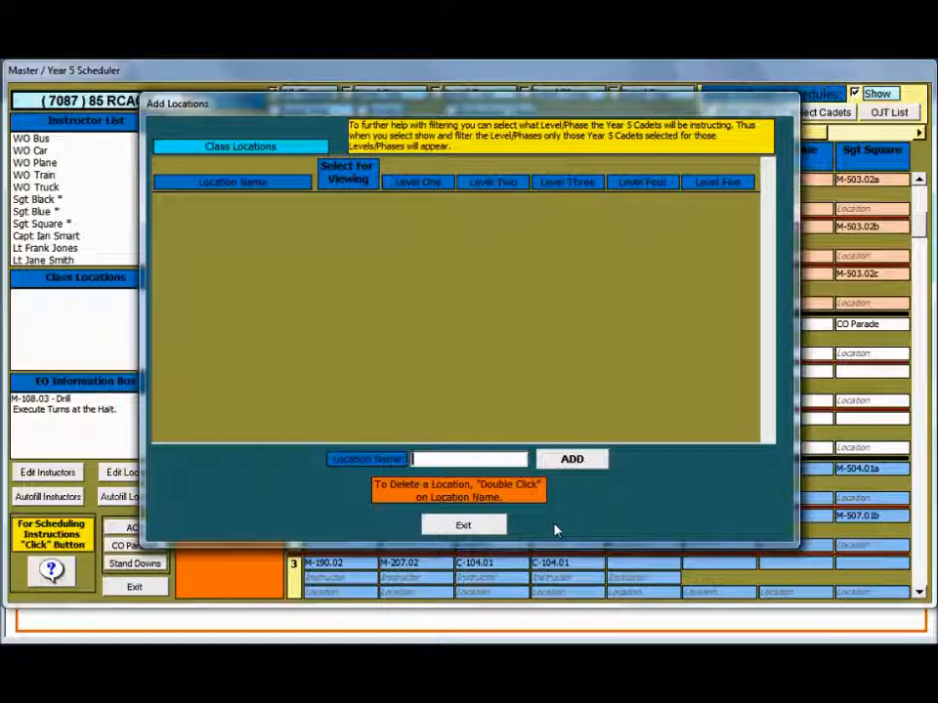
type("Ra")
type("om 1")
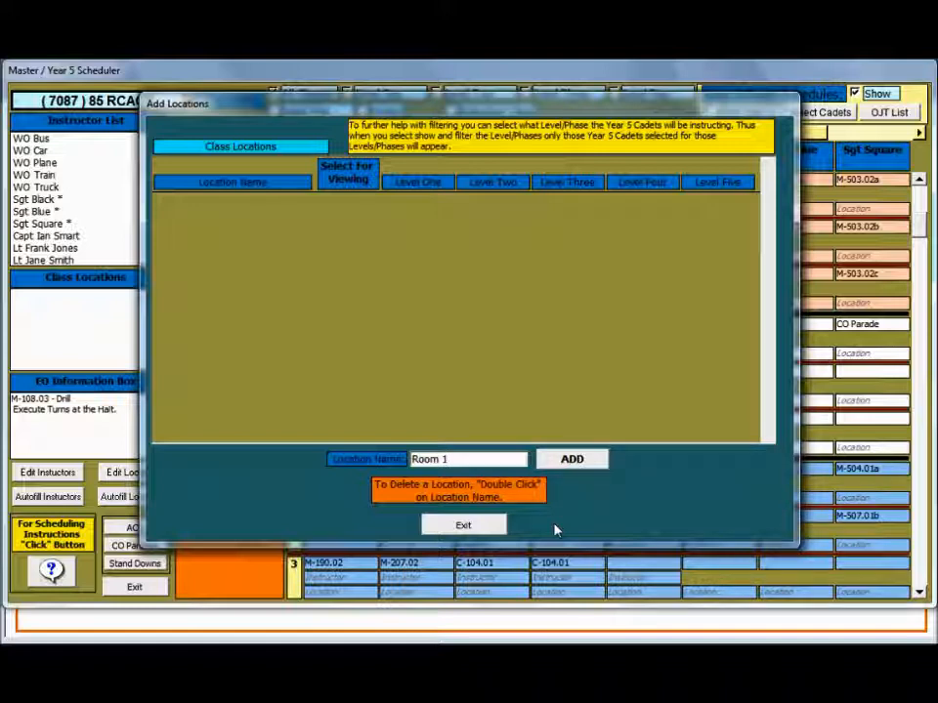
left_click(572, 460)
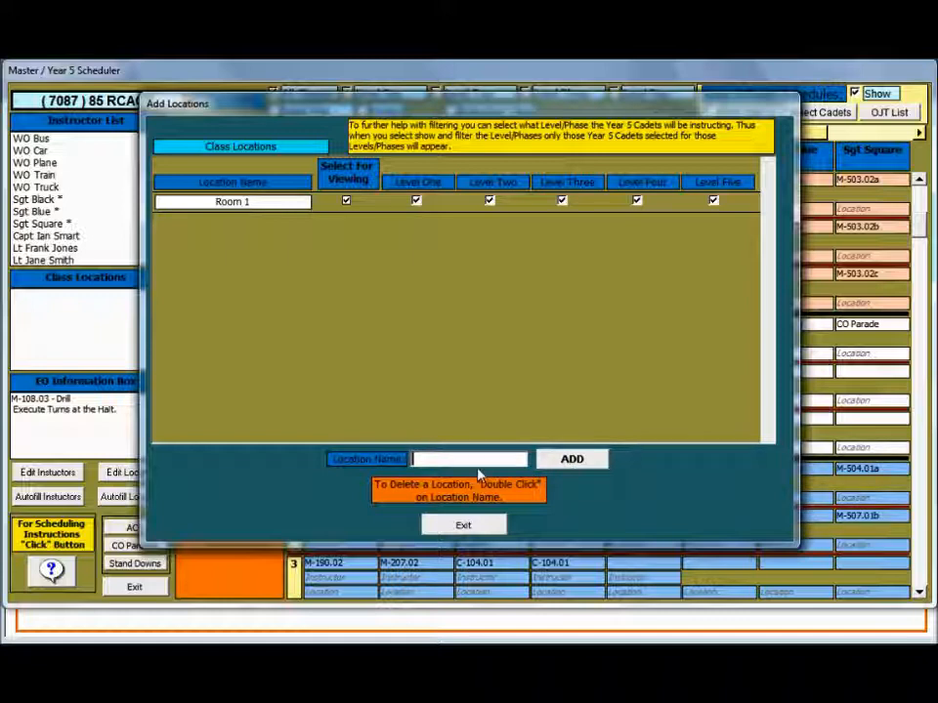
type("Room 2")
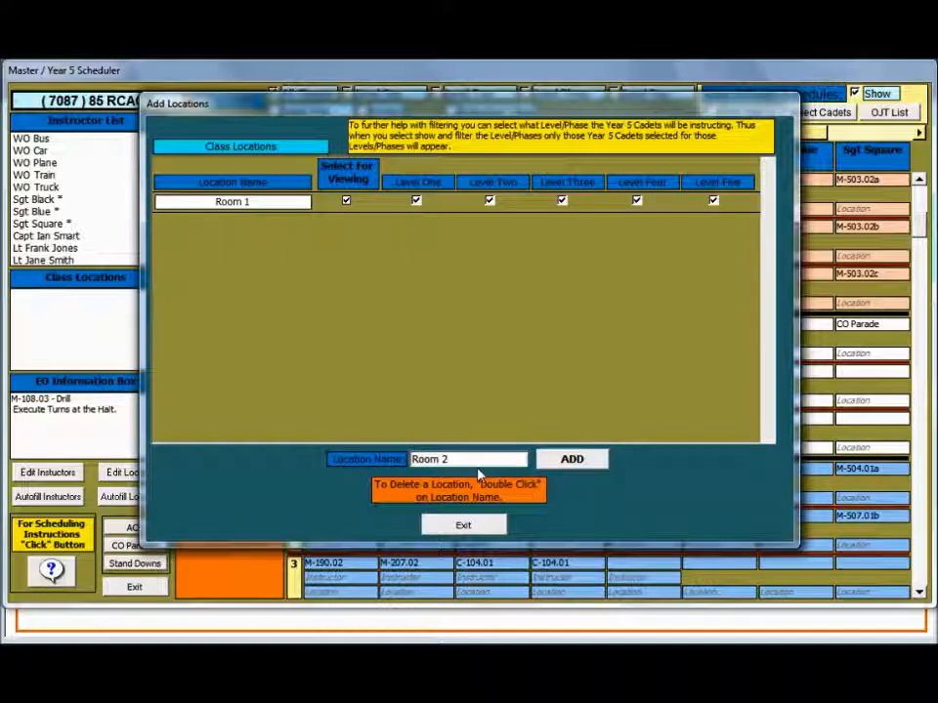
left_click(564, 460)
type("Room 3")
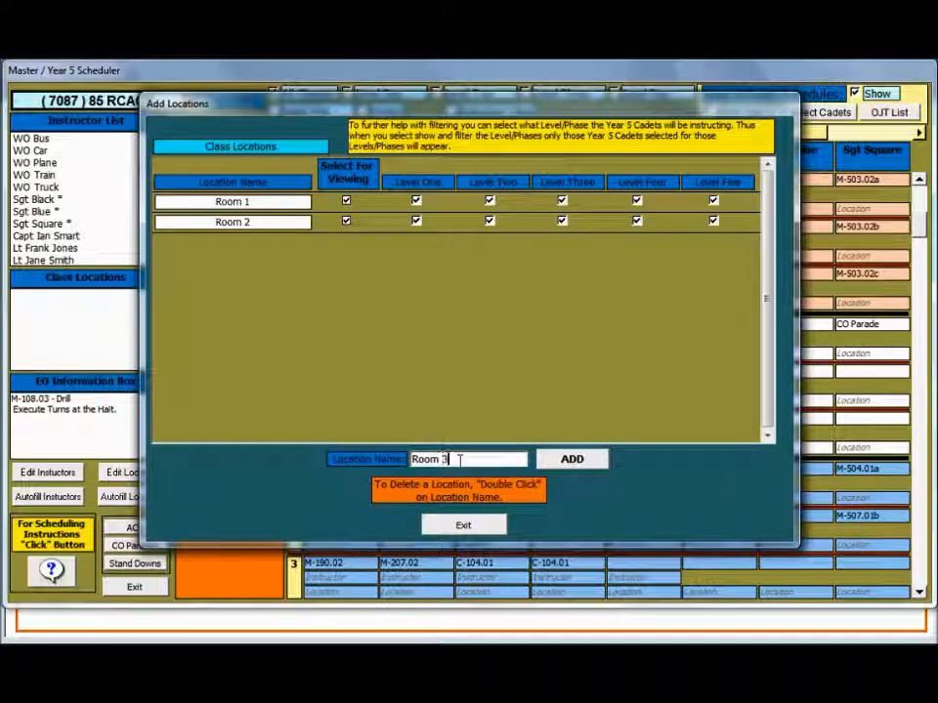
left_click(543, 465)
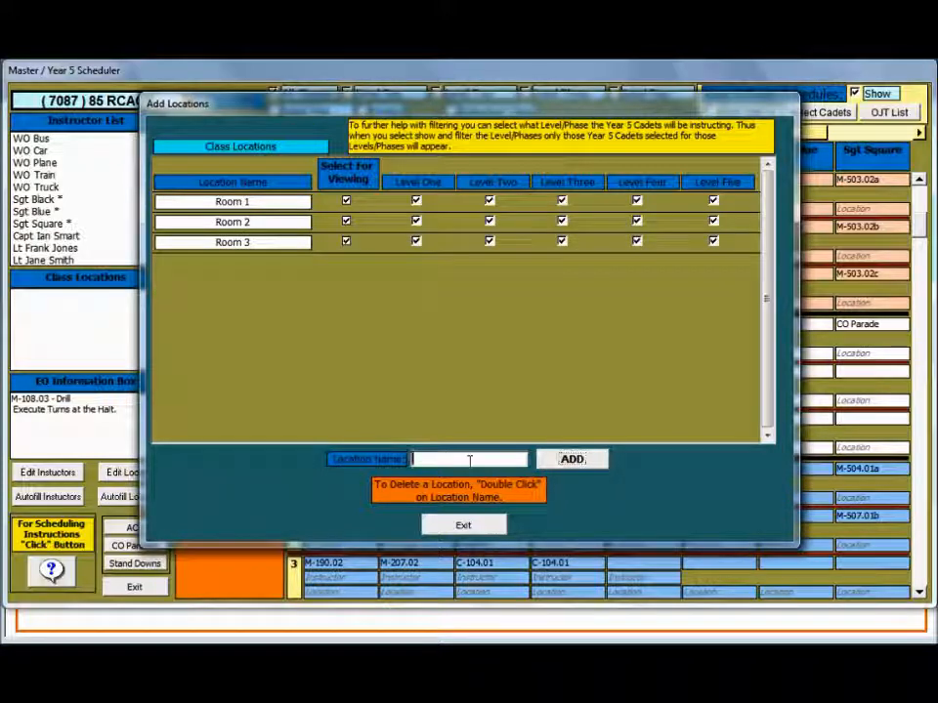
Add Room 4 and Room 5 to the class locations.
left_click(474, 459)
type("Room 4")
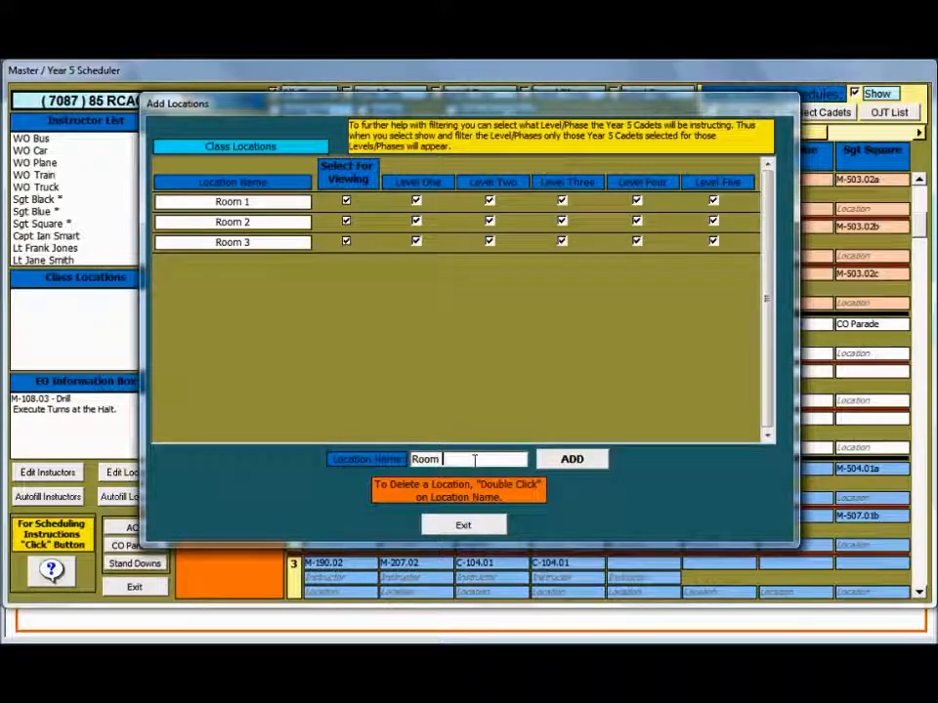
left_click(555, 460)
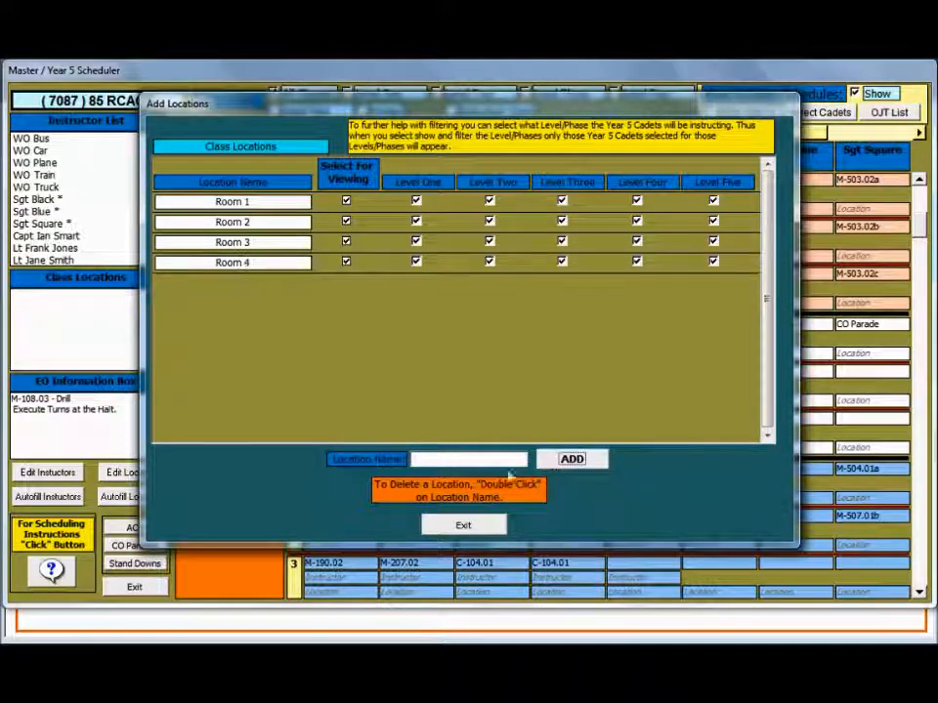
type("Room 5")
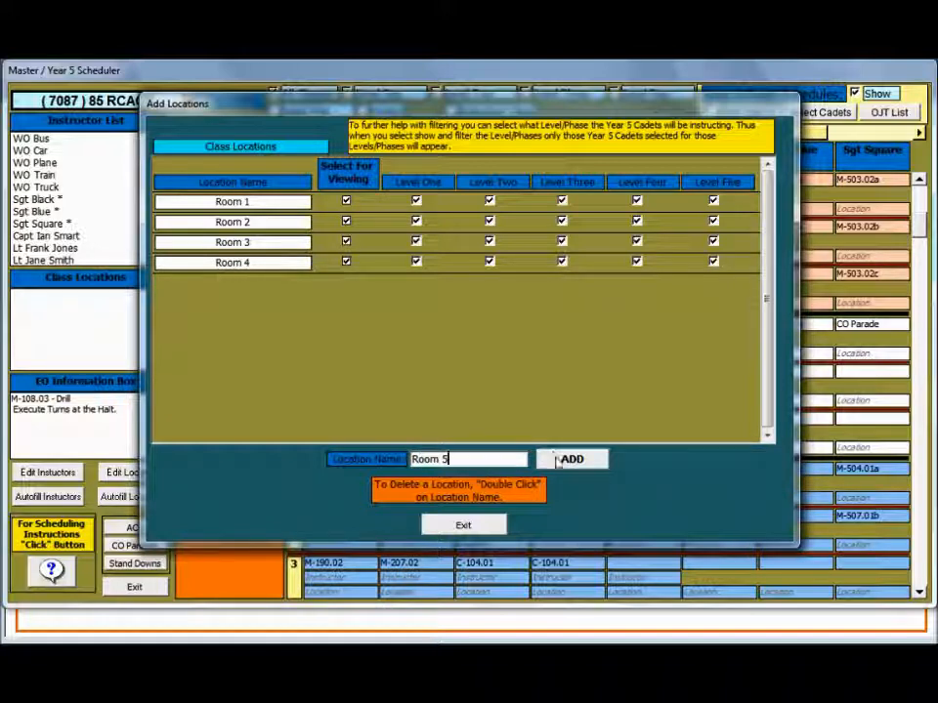
left_click(553, 459)
Add a class location named Parade Square.
left_click(491, 459)
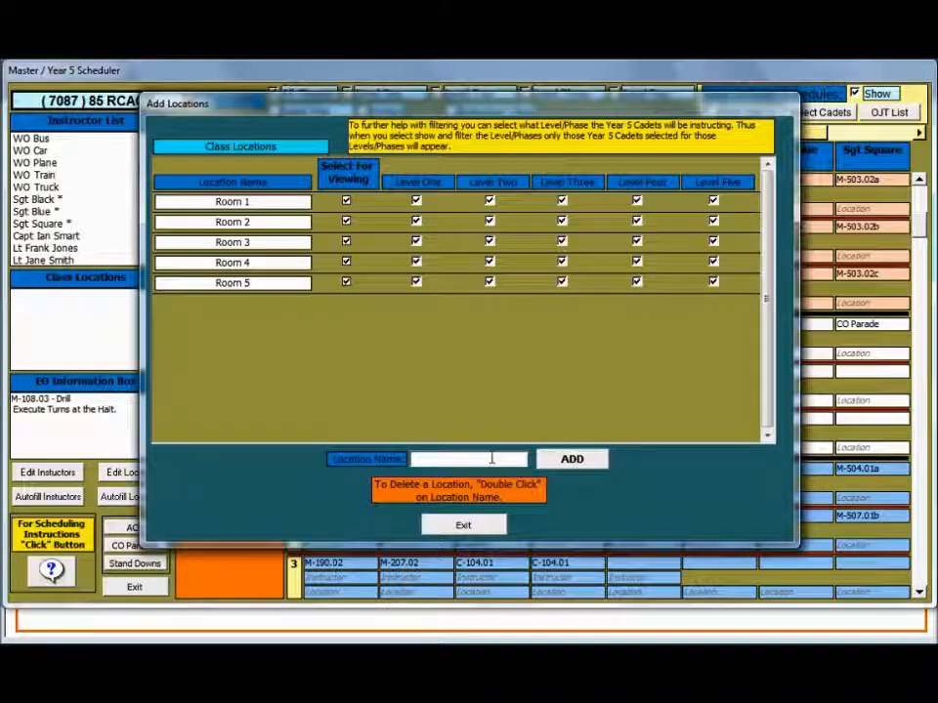
type("Parade Square")
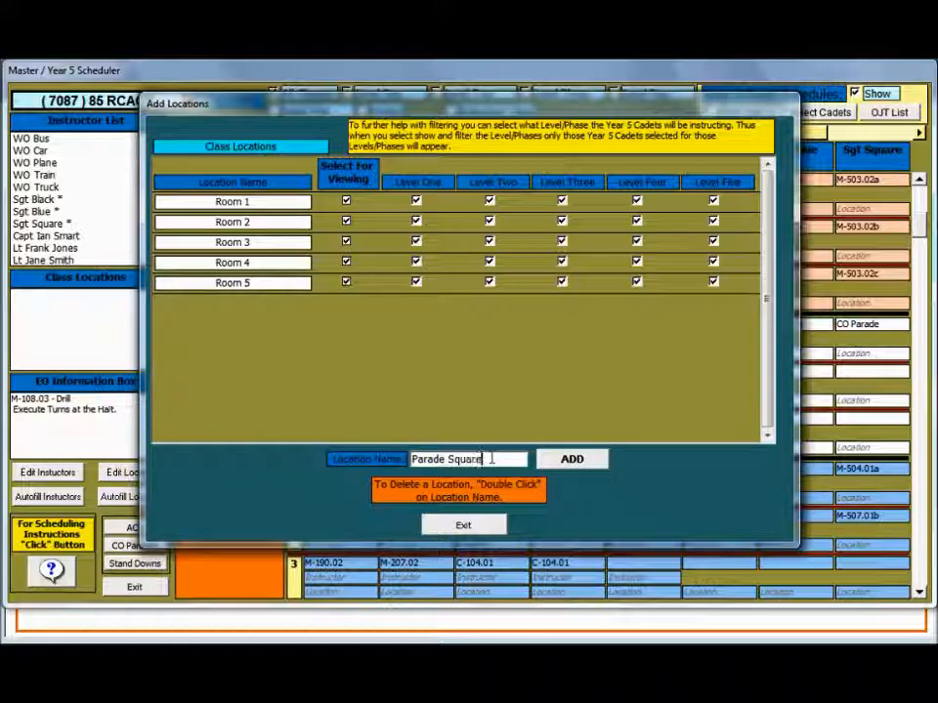
left_click(573, 461)
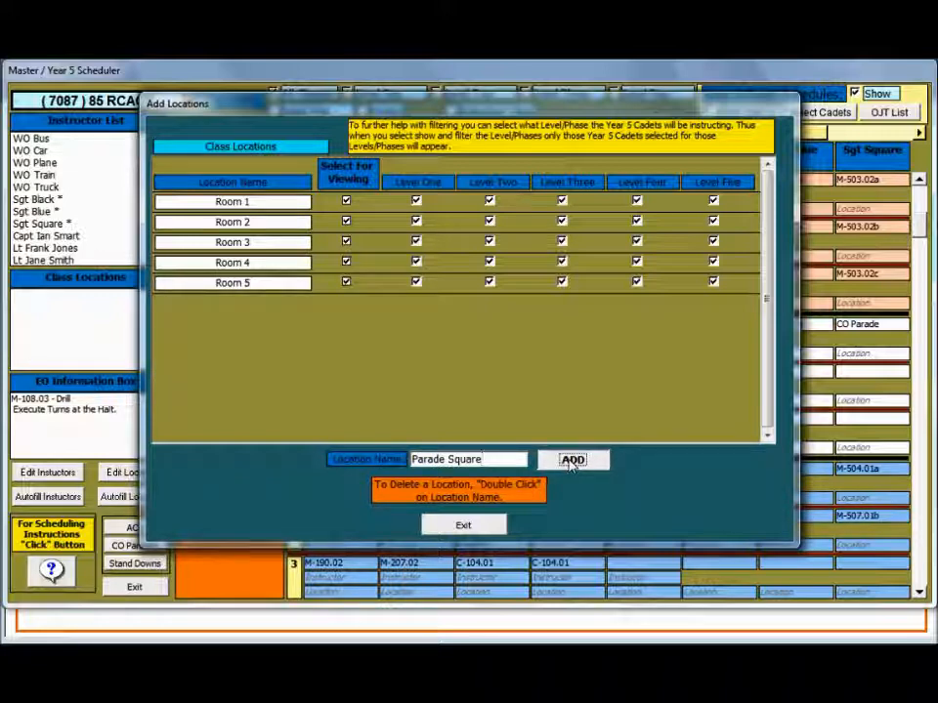
Add two more class locations named Pde Square East and Pde Square West.
left_click(491, 460)
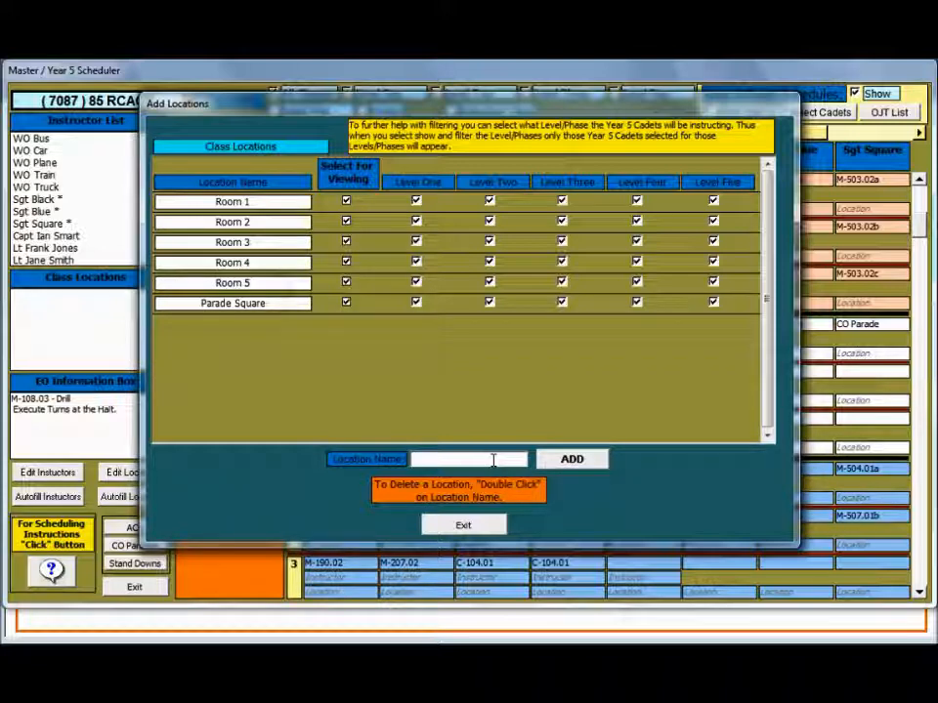
type("Pde")
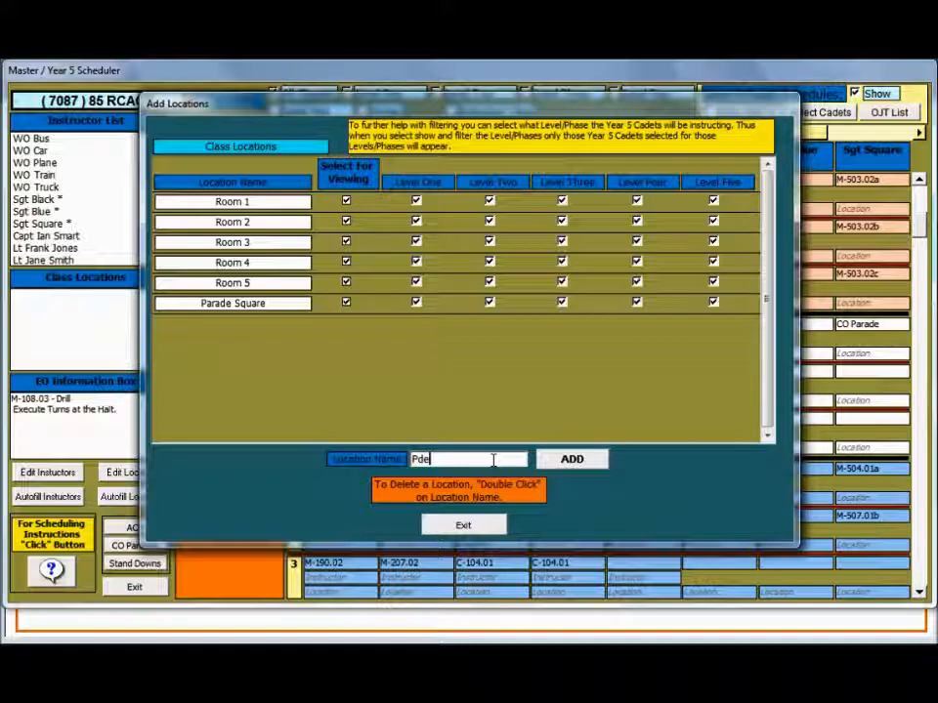
type(" Square")
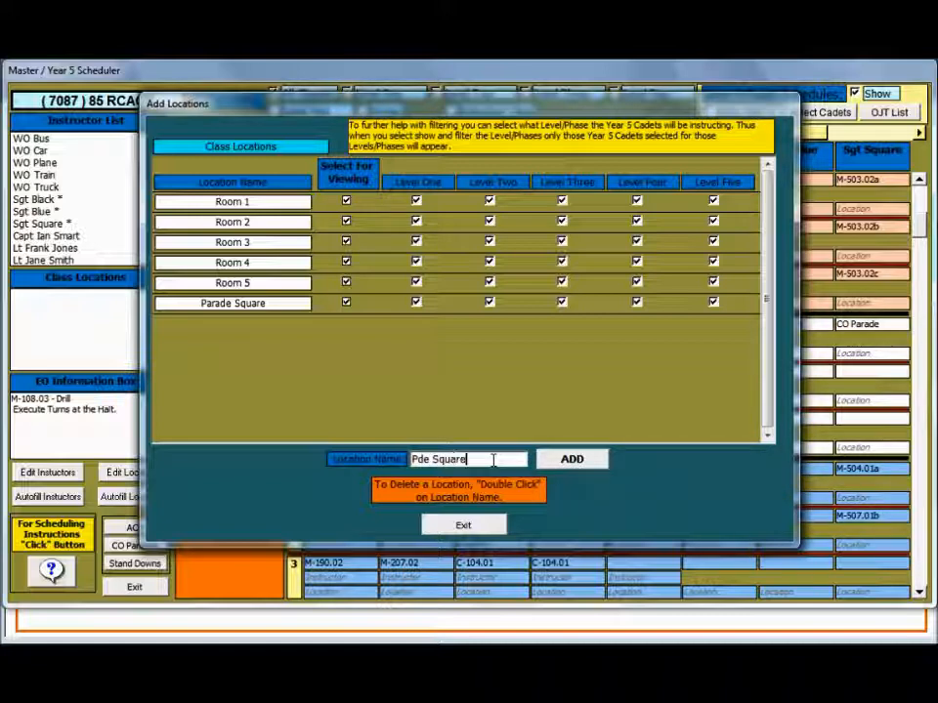
type(" Ea")
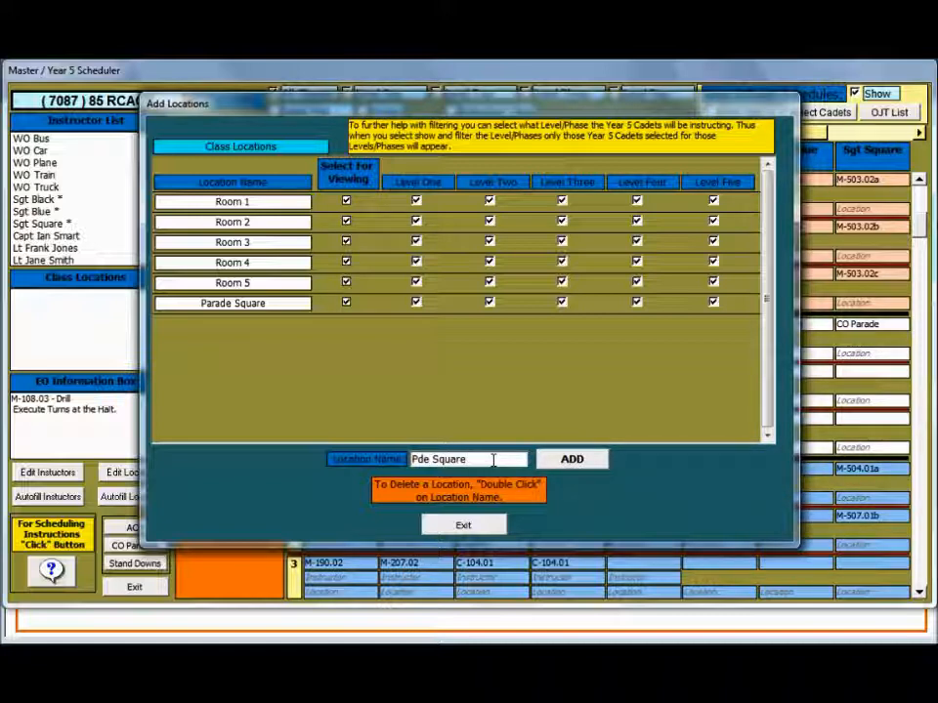
type("st")
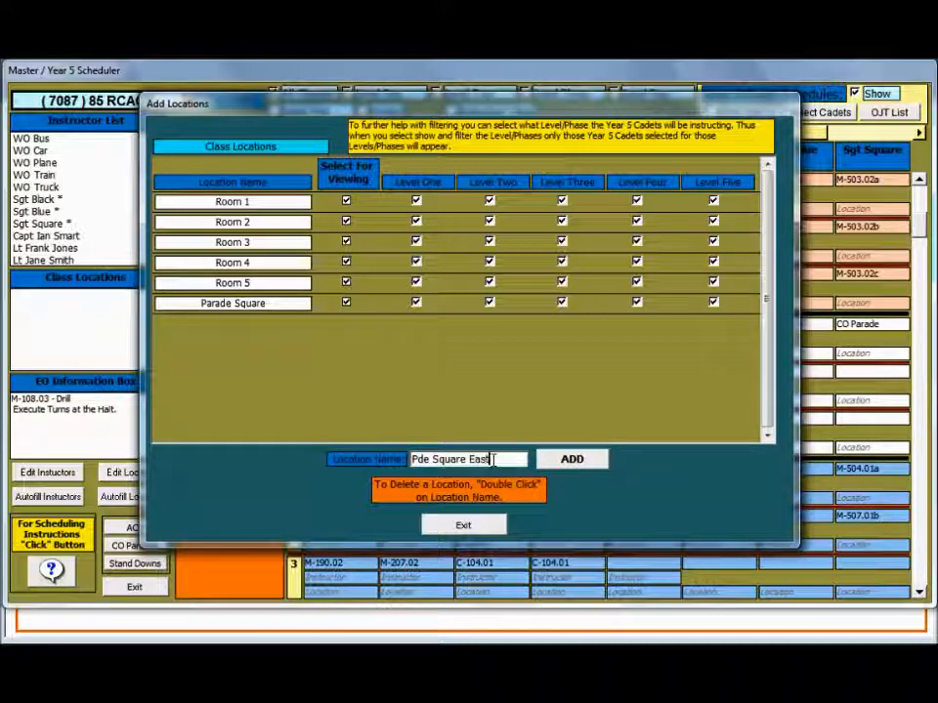
left_click(572, 461)
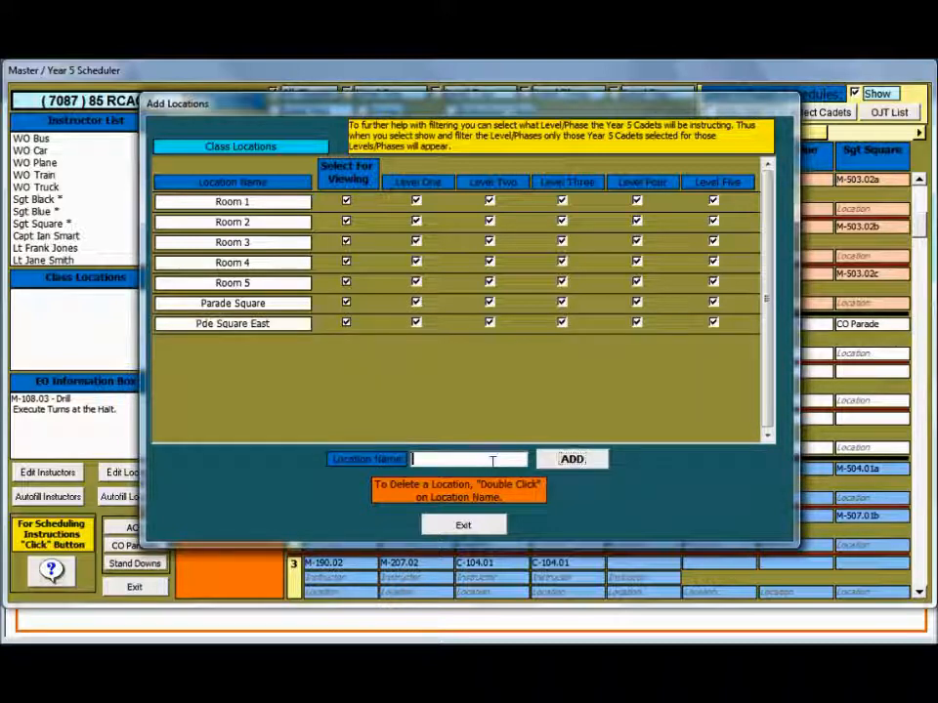
type("Pde Squ")
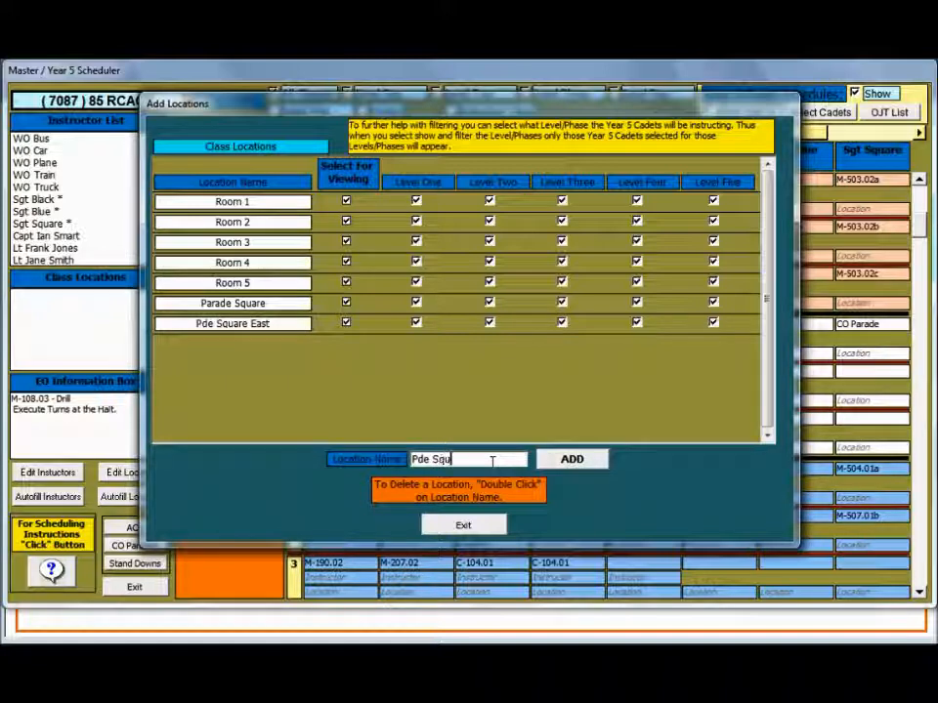
type("are West")
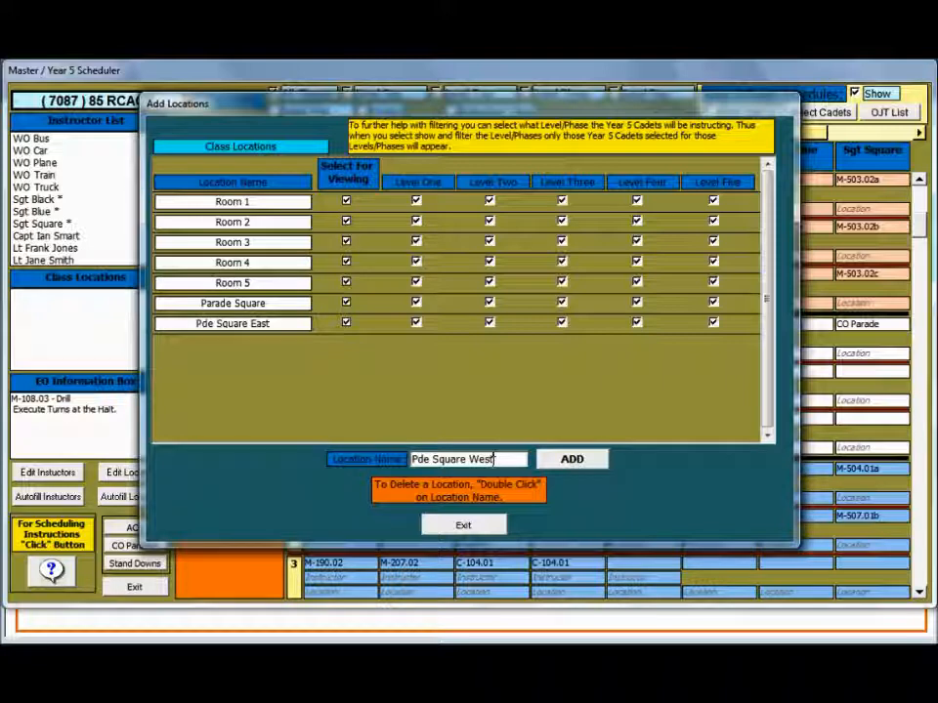
left_click(571, 459)
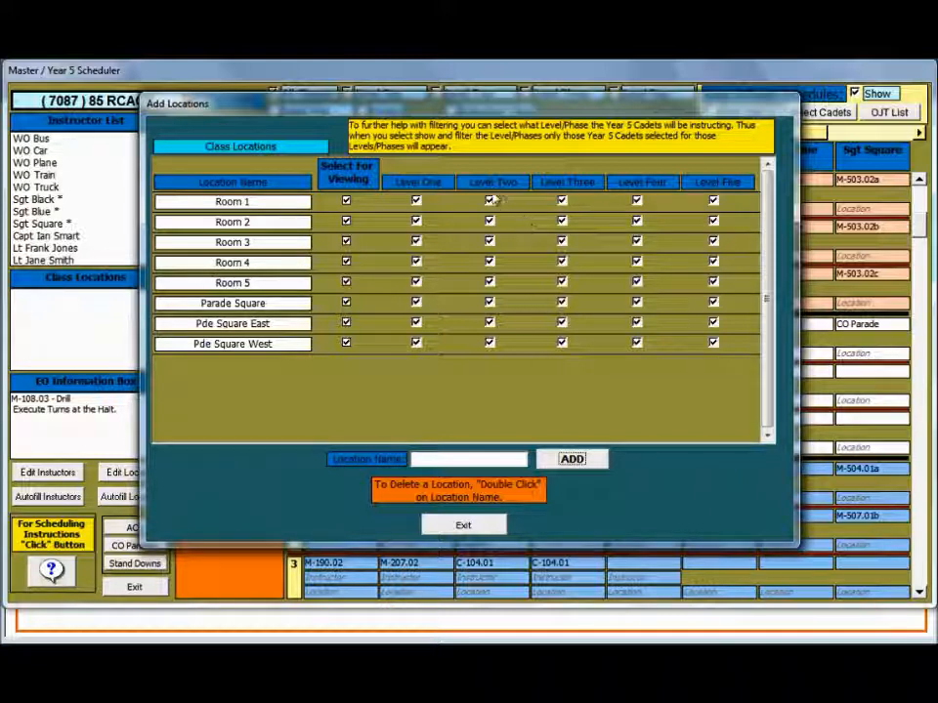
Limit Room 1 to Level One and Room 2 to Level Two by deselecting their other levels.
left_click(489, 202)
left_click(561, 201)
left_click(636, 201)
left_click(713, 202)
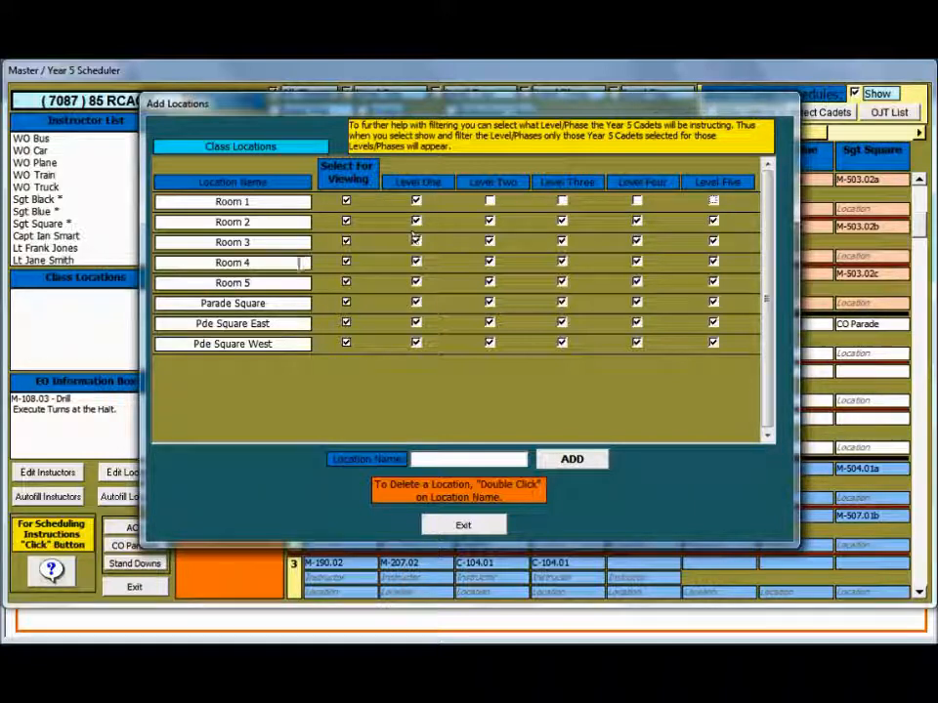
left_click(416, 220)
left_click(562, 221)
left_click(636, 220)
left_click(713, 221)
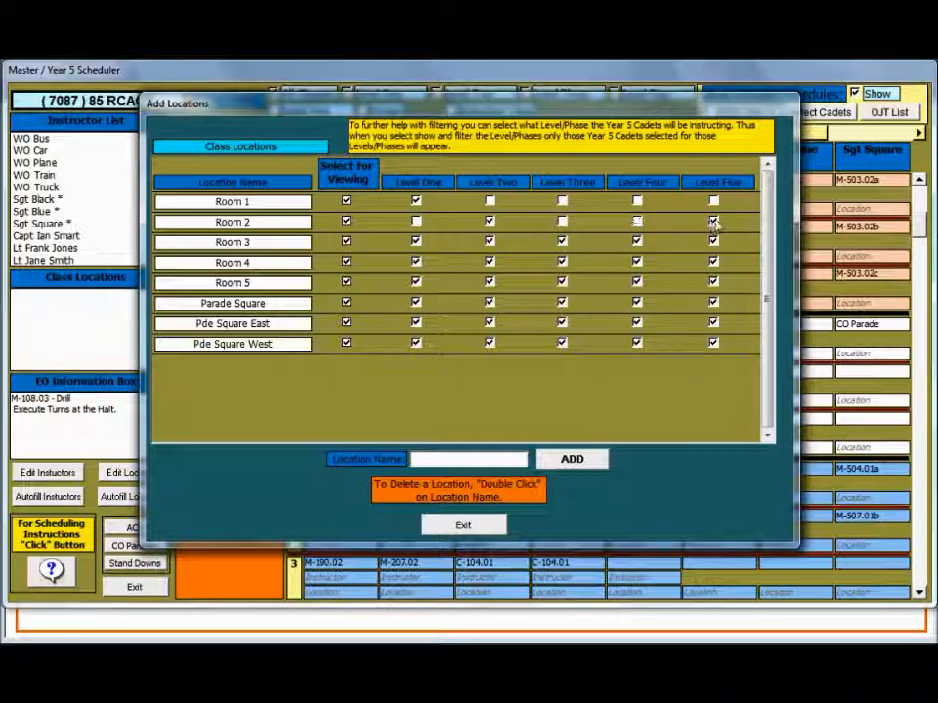
Limit Room 3 to Level Three and Room 4 to Level Four by deselecting their other levels.
left_click(416, 241)
left_click(489, 242)
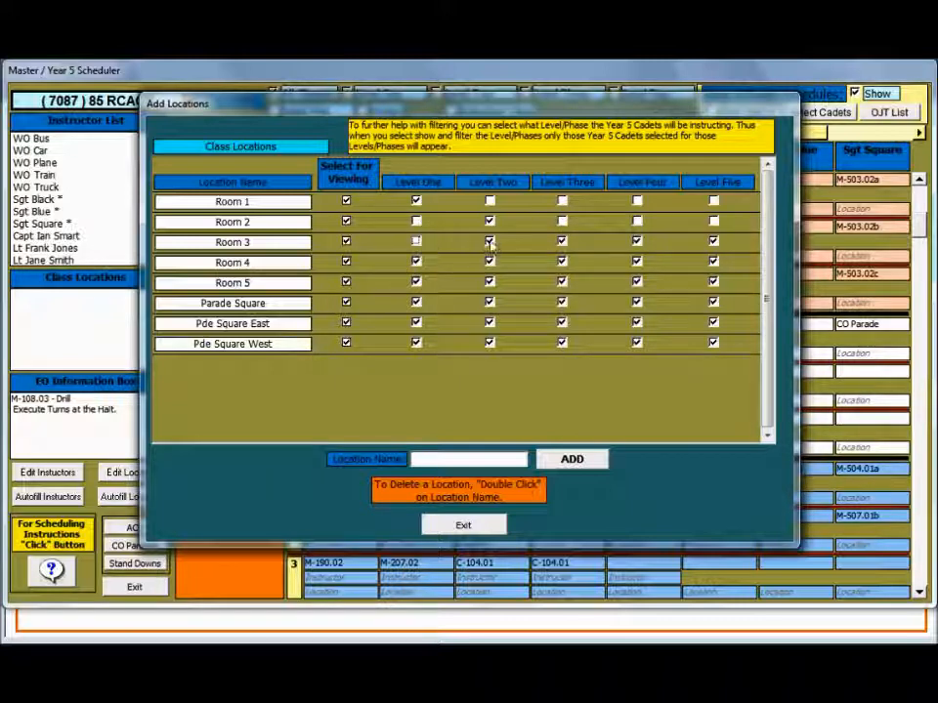
left_click(636, 241)
left_click(713, 241)
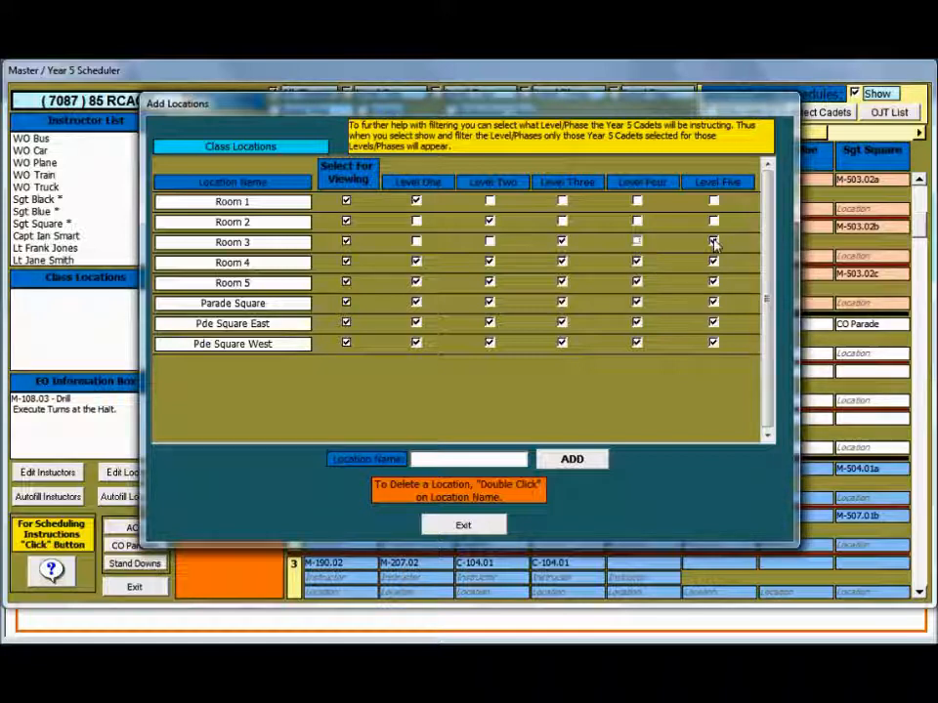
left_click(416, 262)
left_click(489, 262)
left_click(561, 262)
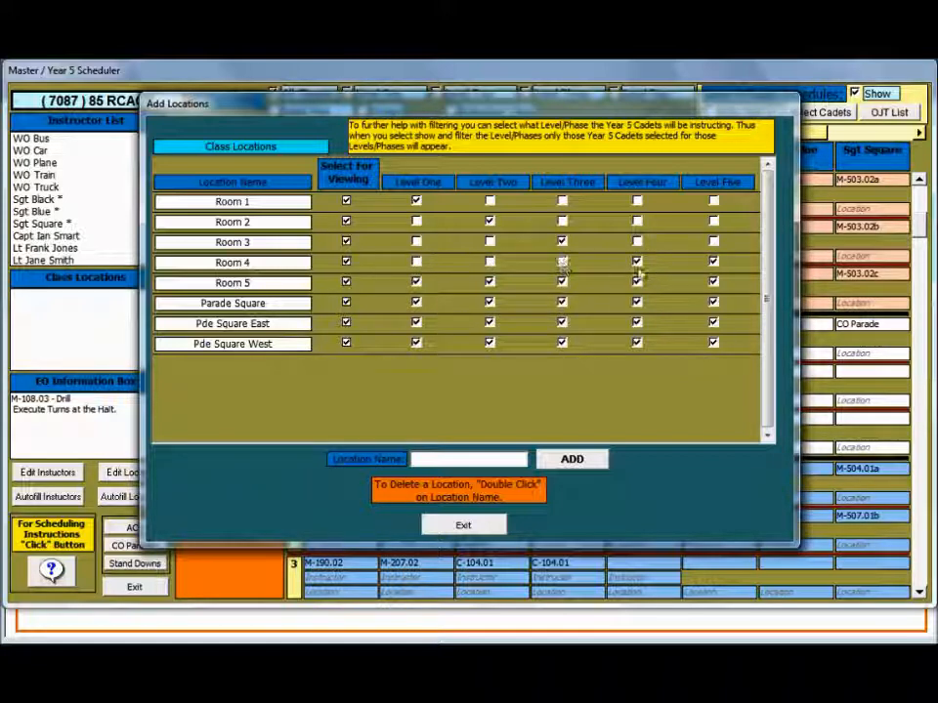
left_click(713, 261)
Limit Room 5 to Level Five and return to the scheduler from the location editor.
left_click(636, 282)
left_click(562, 282)
left_click(489, 283)
left_click(417, 282)
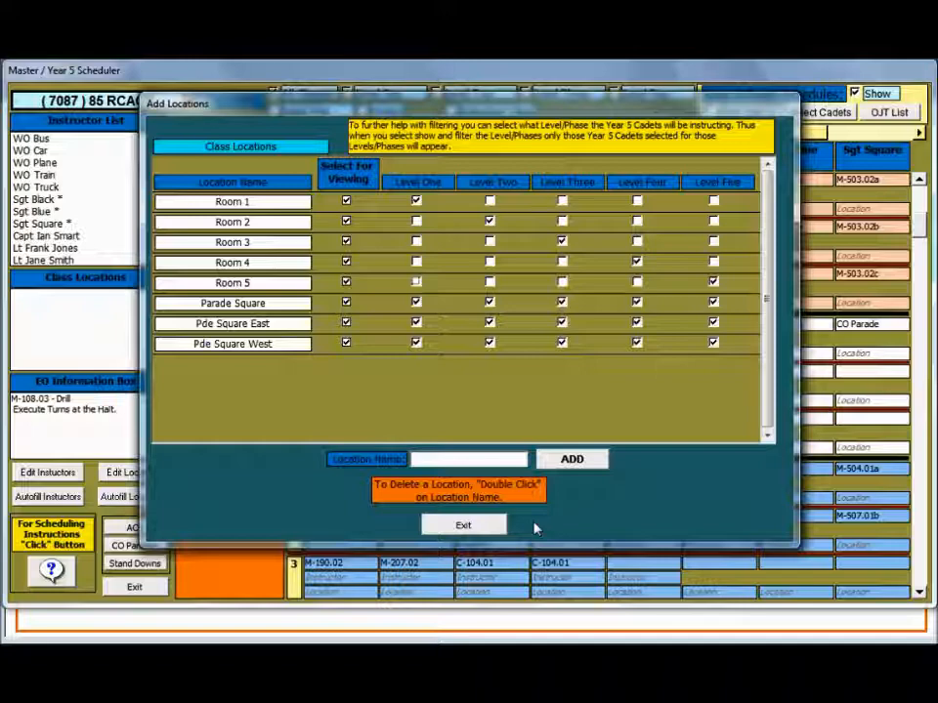
left_click(461, 528)
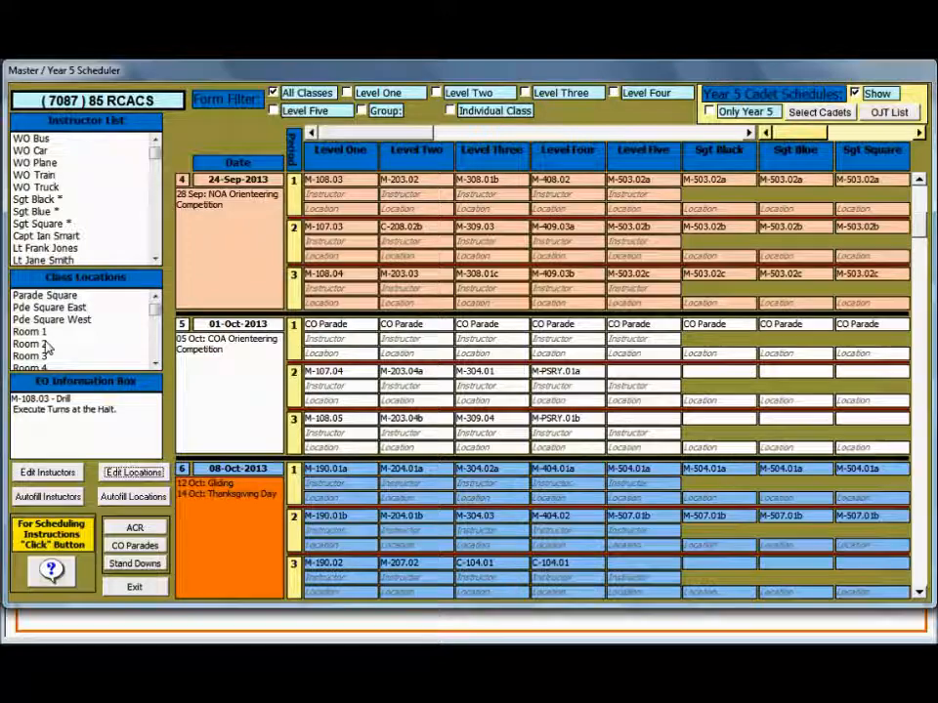
left_click(154, 366)
left_click(154, 365)
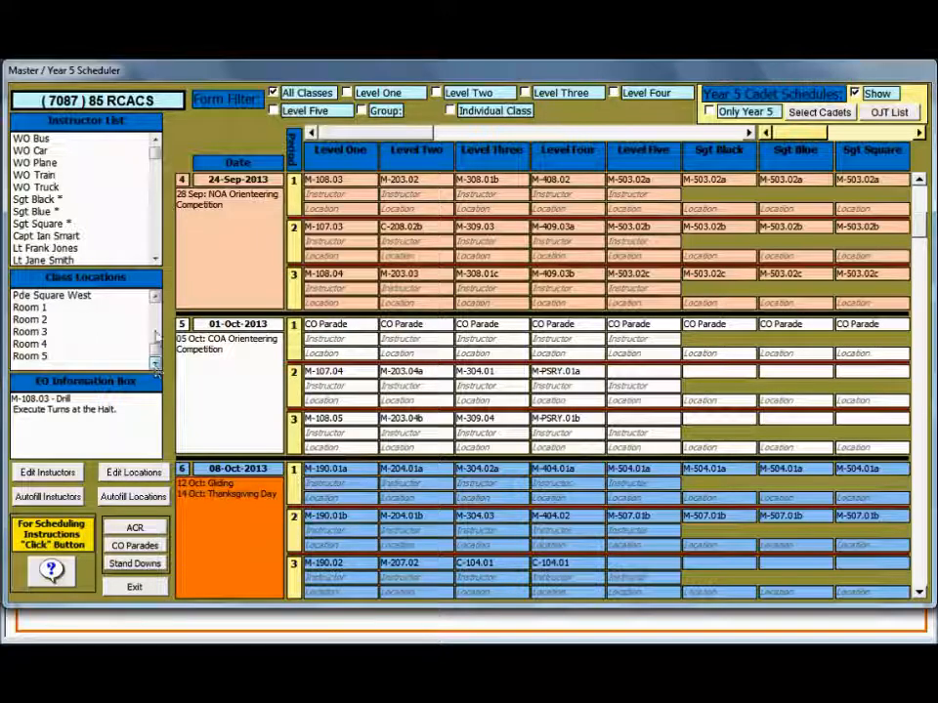
left_click(155, 296)
left_click(154, 296)
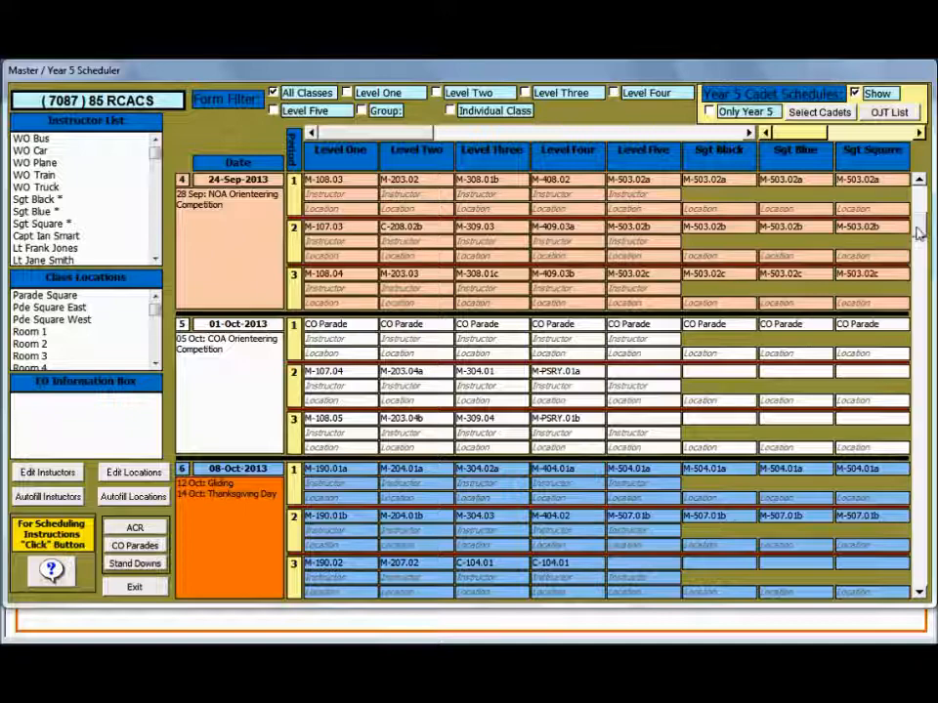
Assign the first listed warrant officer to Level One class C-107.03 on 10-Sep-2013, and clear that instructor entry again.
scroll(916, 198, "up", 3)
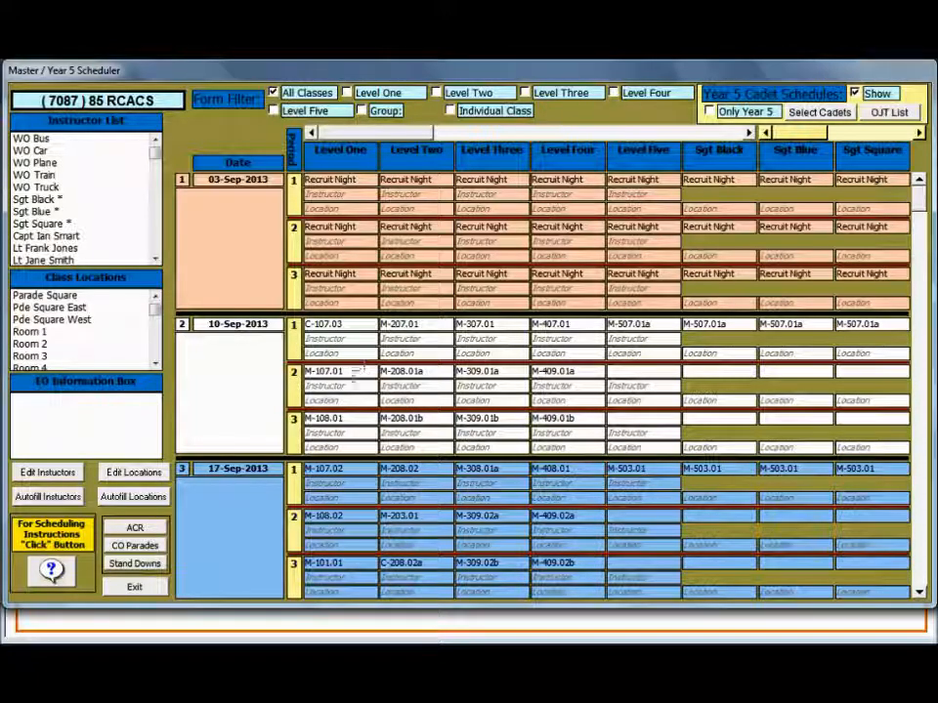
left_click(348, 325)
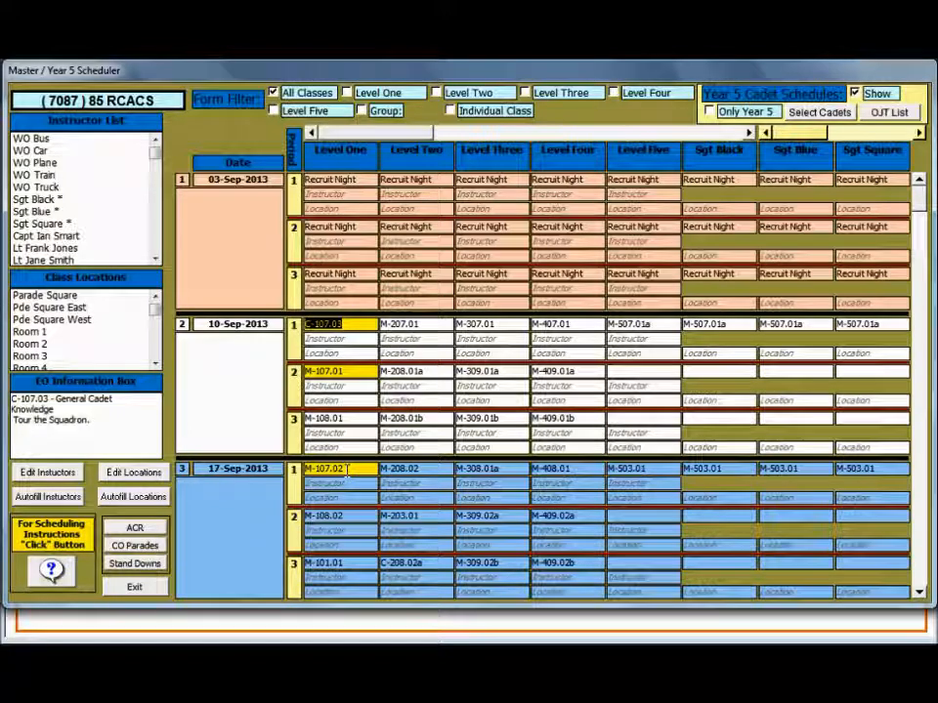
left_click(37, 139)
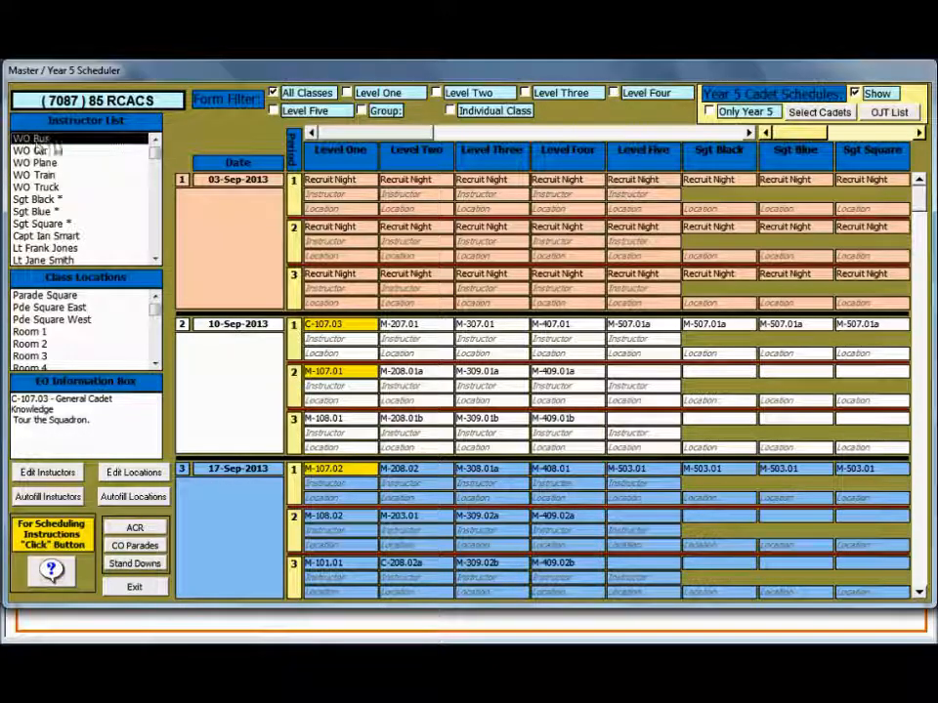
left_click(344, 338)
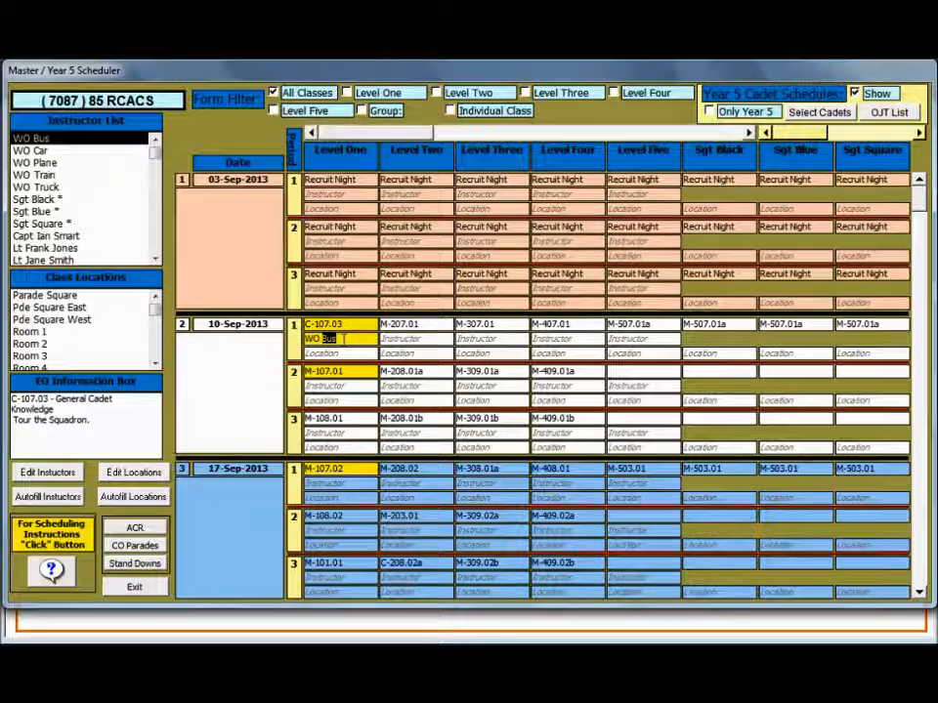
double_click(344, 339)
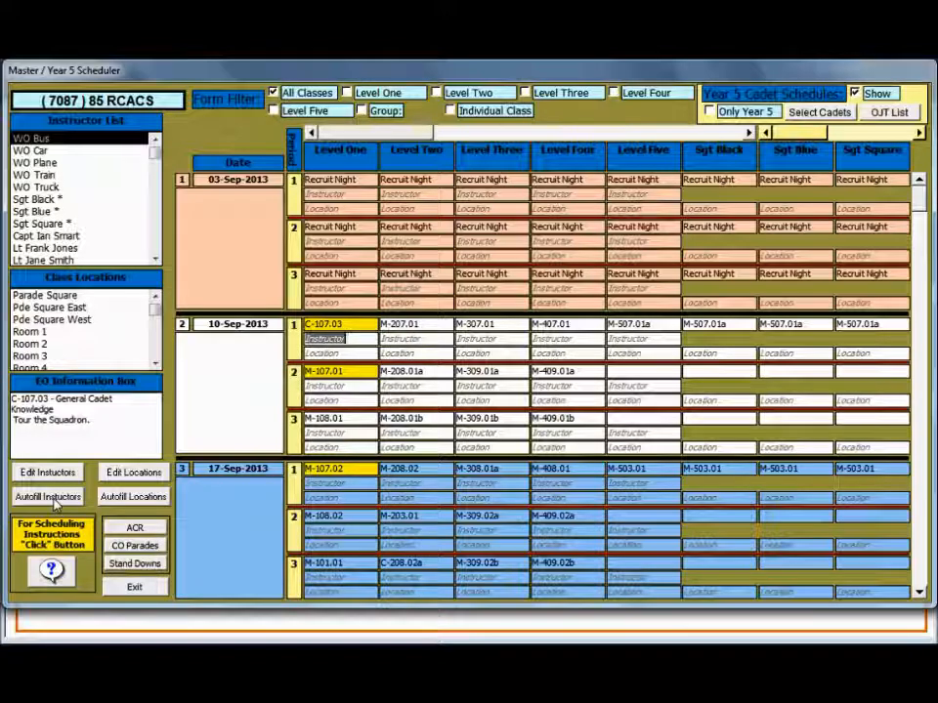
Autofill the first listed warrant officer as instructor for the Level One classes of PO C-107.
left_click(52, 498)
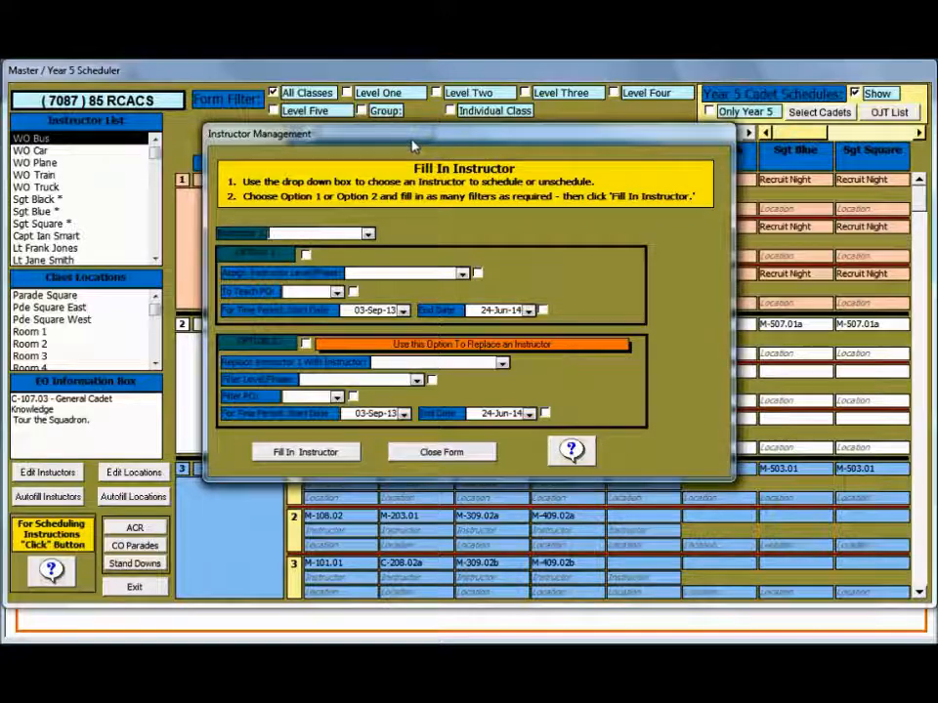
left_click(368, 236)
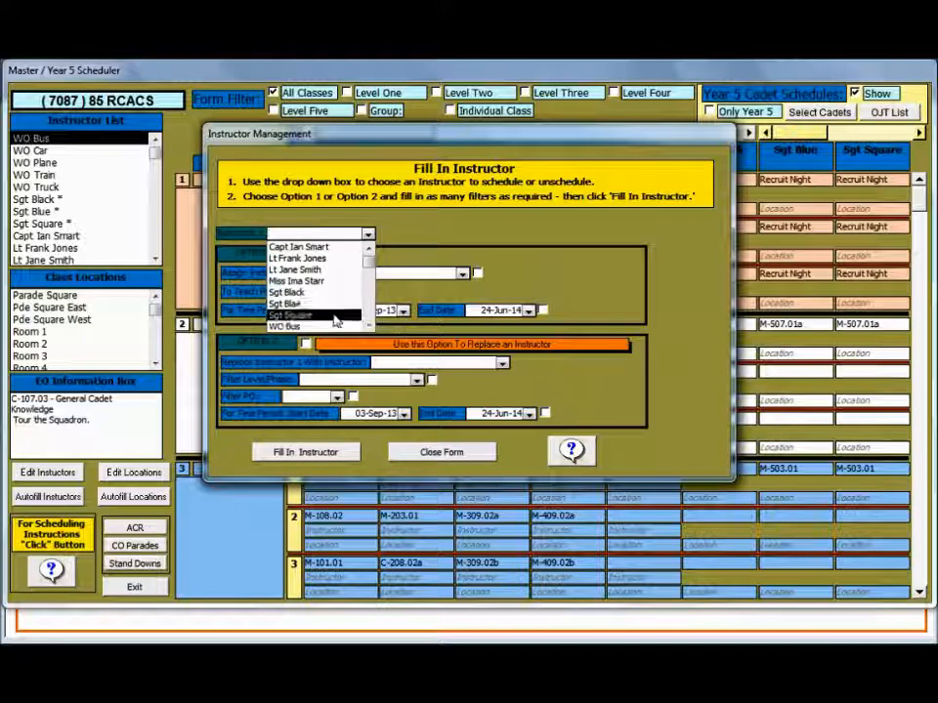
left_click(323, 325)
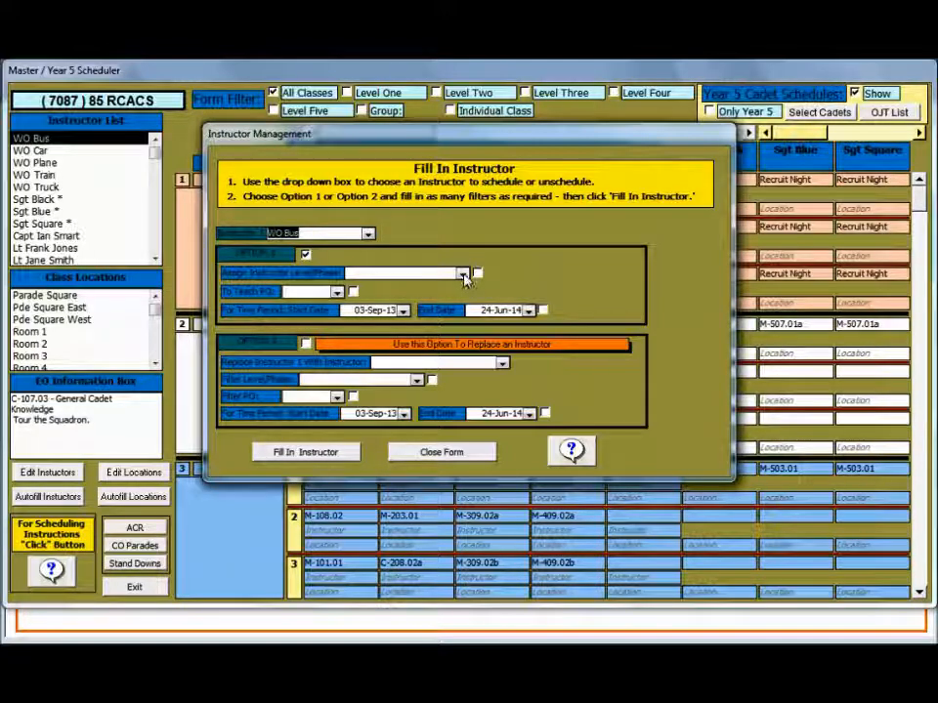
left_click(463, 277)
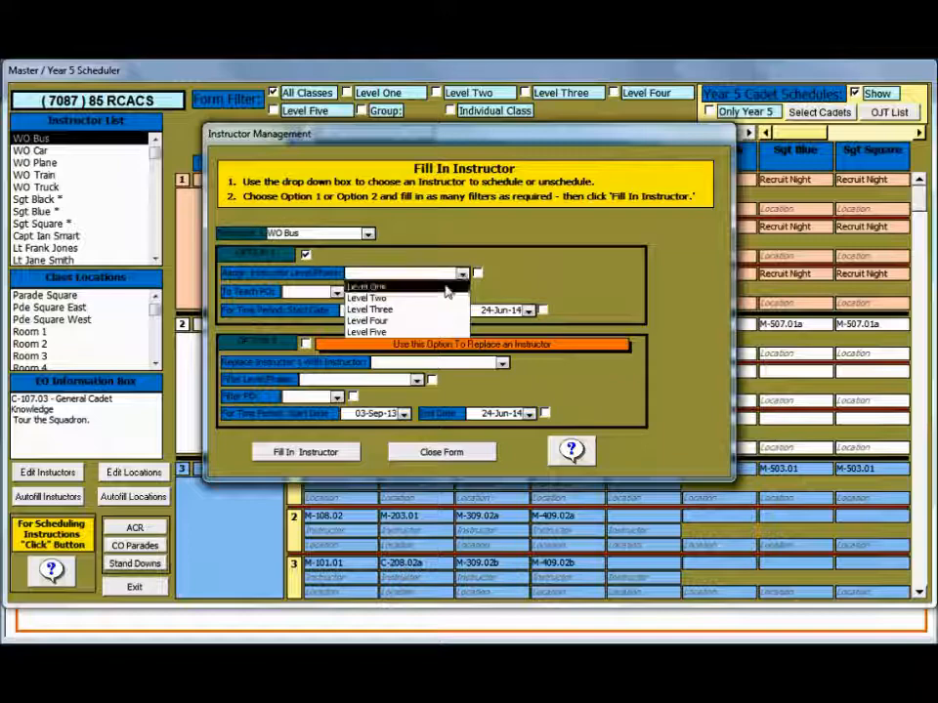
left_click(446, 288)
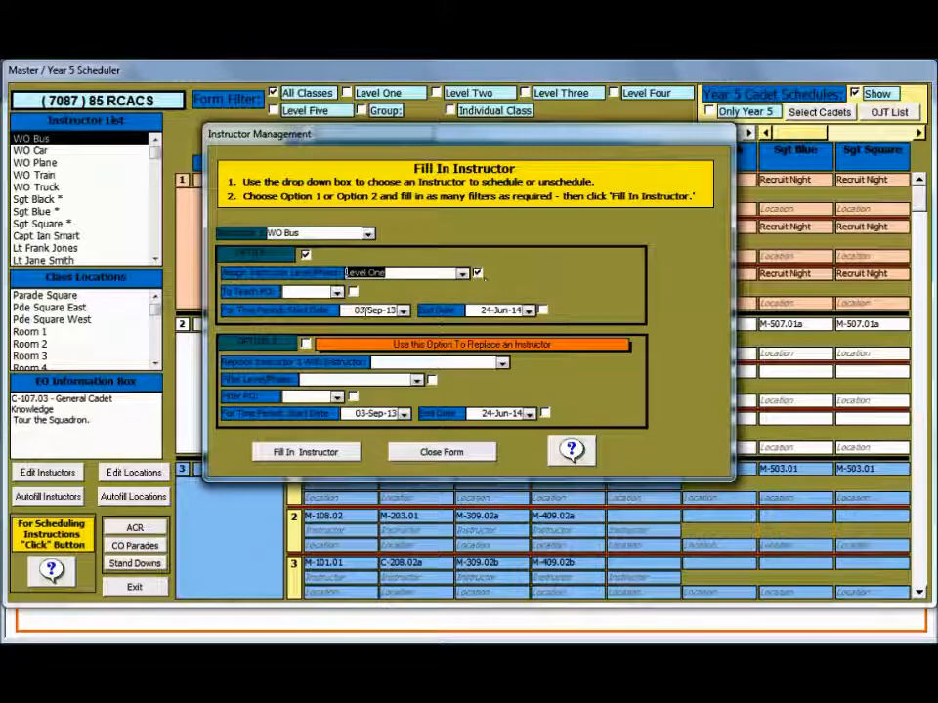
left_click(337, 292)
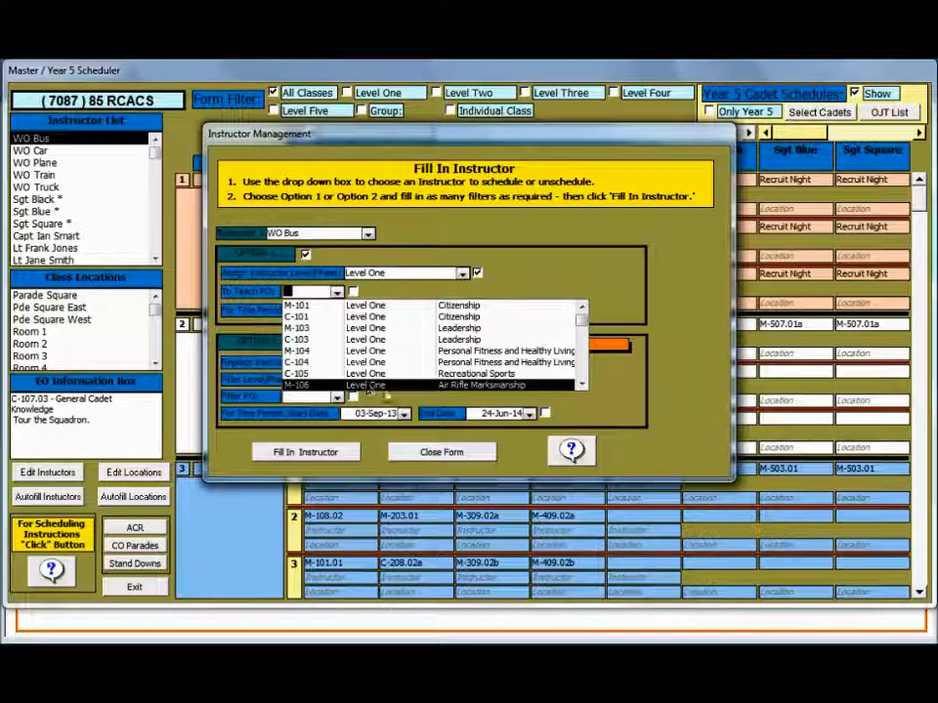
left_click(581, 385)
left_click(581, 385)
left_click(581, 385)
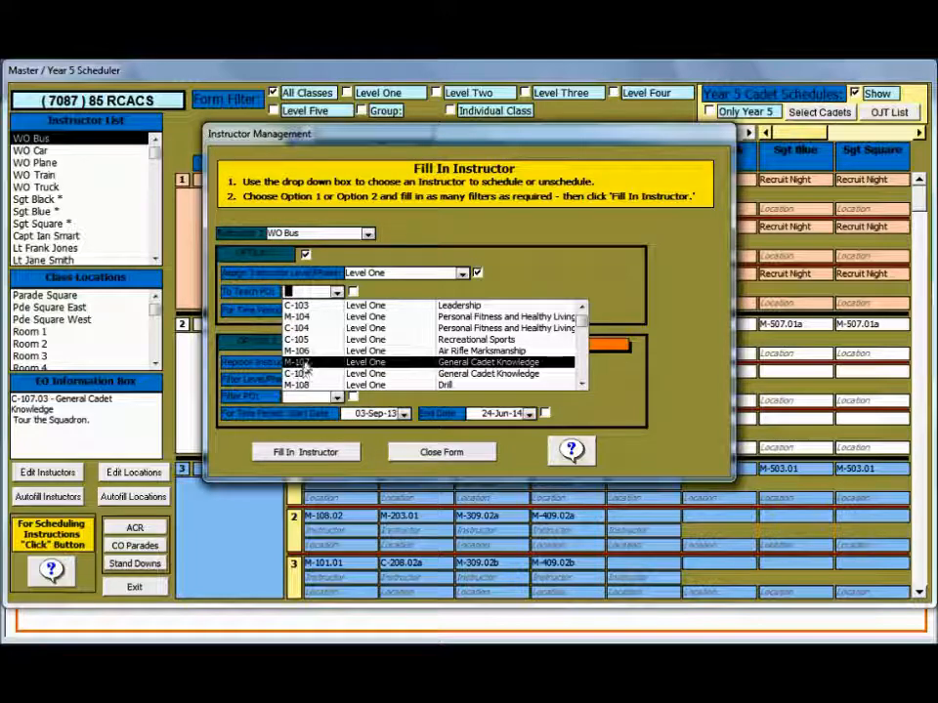
left_click(304, 374)
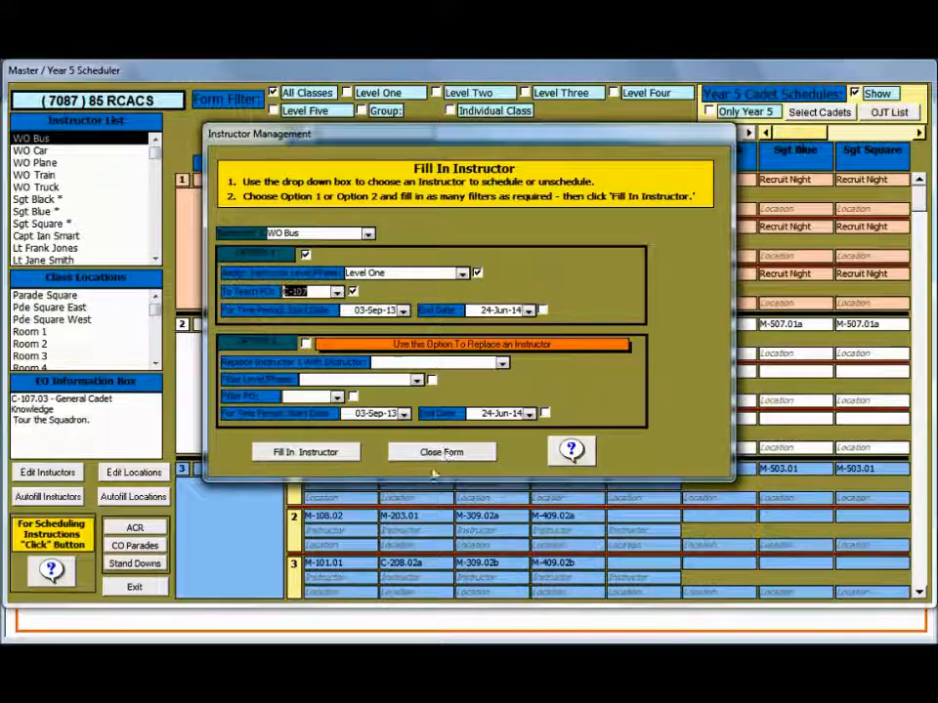
left_click(326, 453)
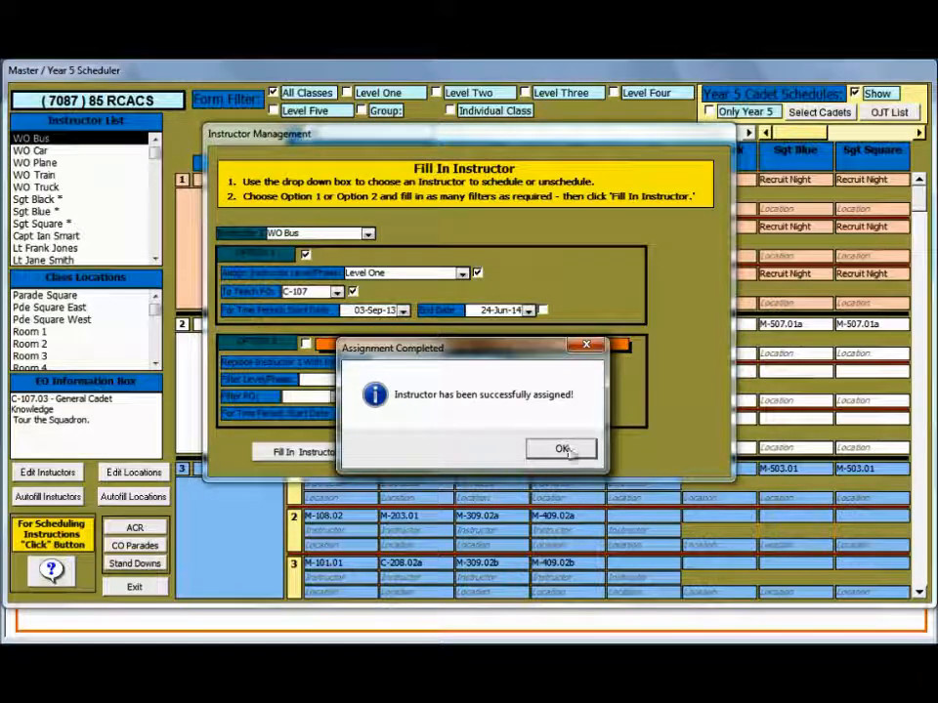
left_click(564, 450)
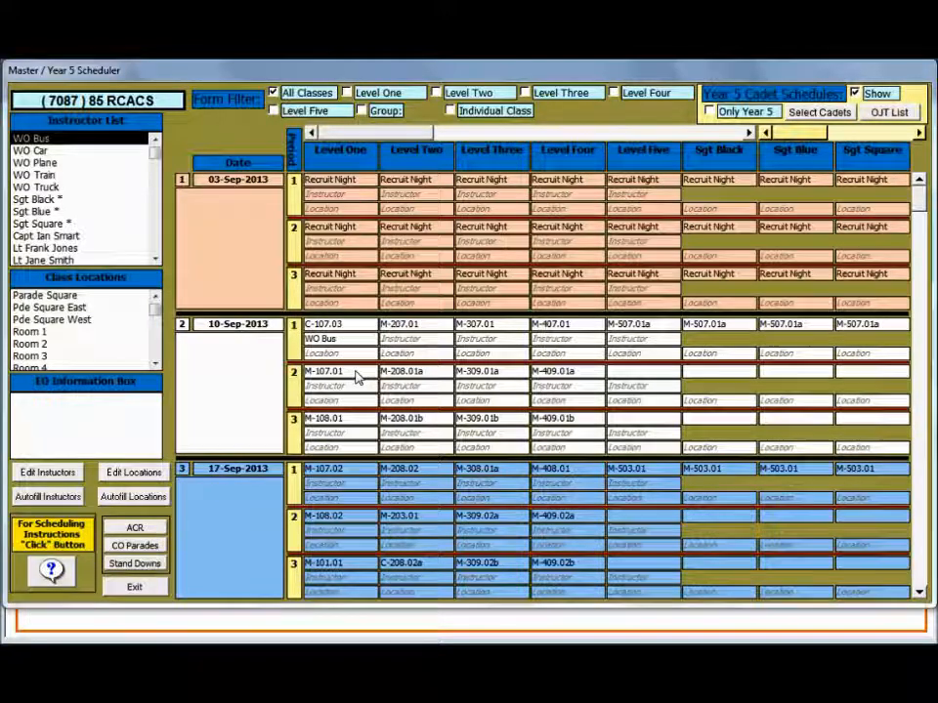
Autofill the same warrant officer as instructor for the Level One classes of PO M-107.
left_click(53, 497)
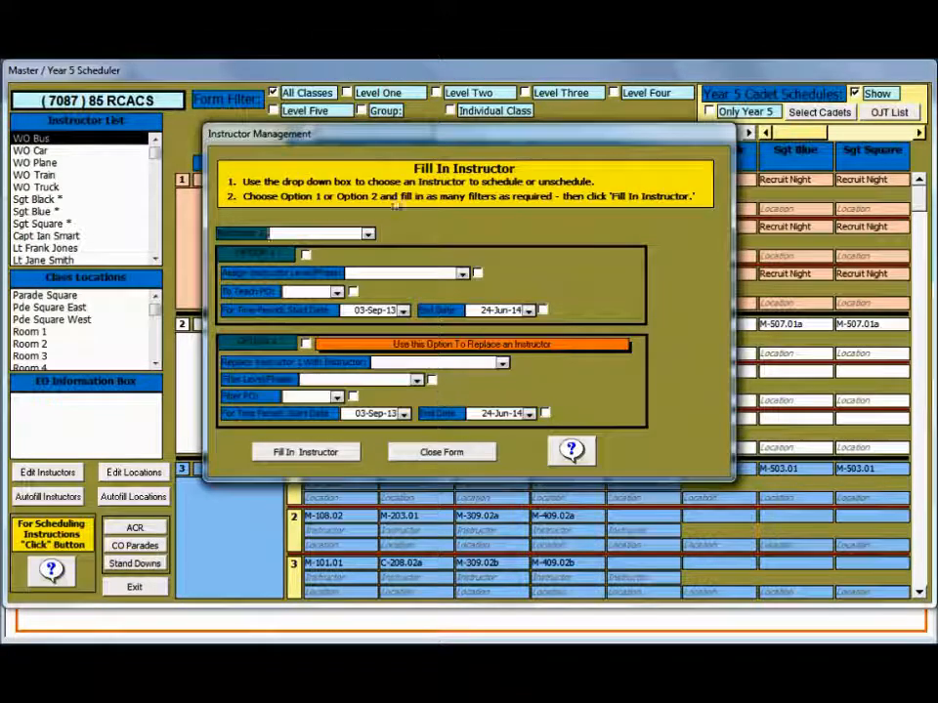
left_click(366, 233)
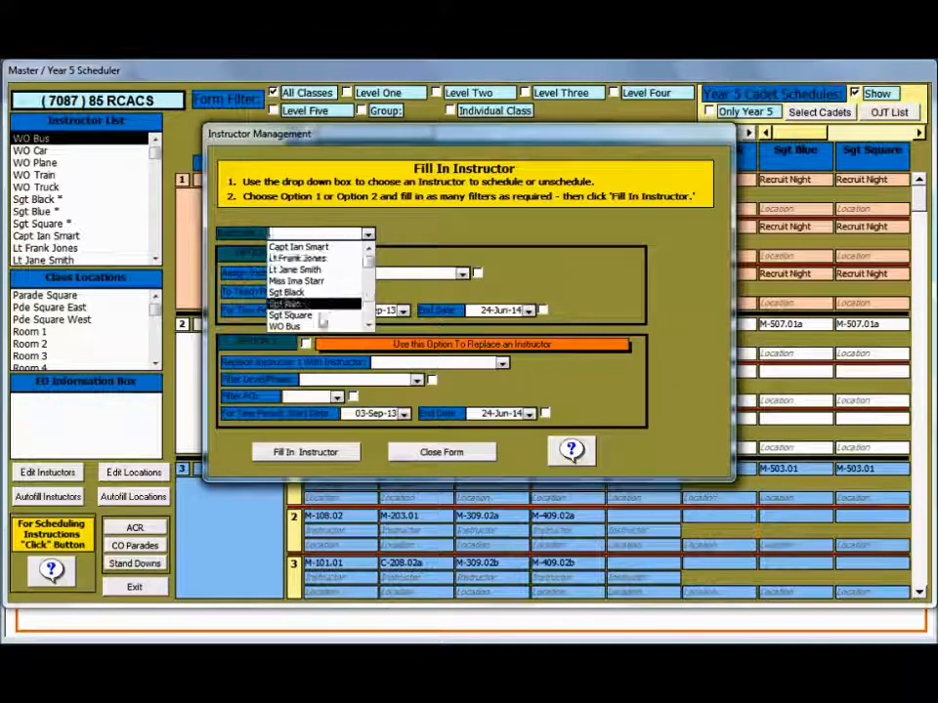
left_click(286, 326)
left_click(463, 273)
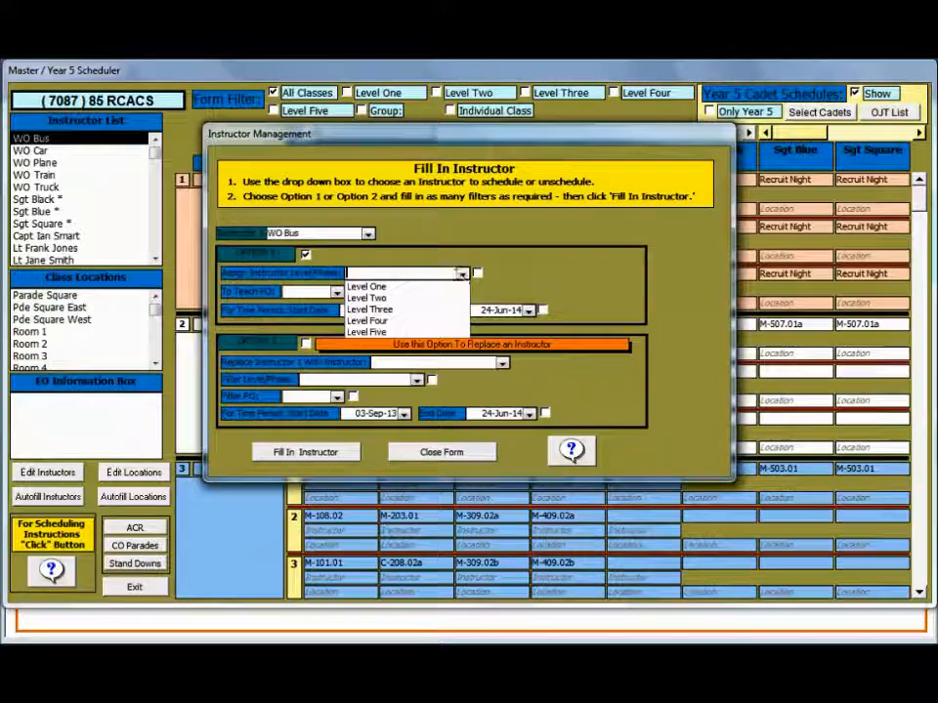
left_click(411, 288)
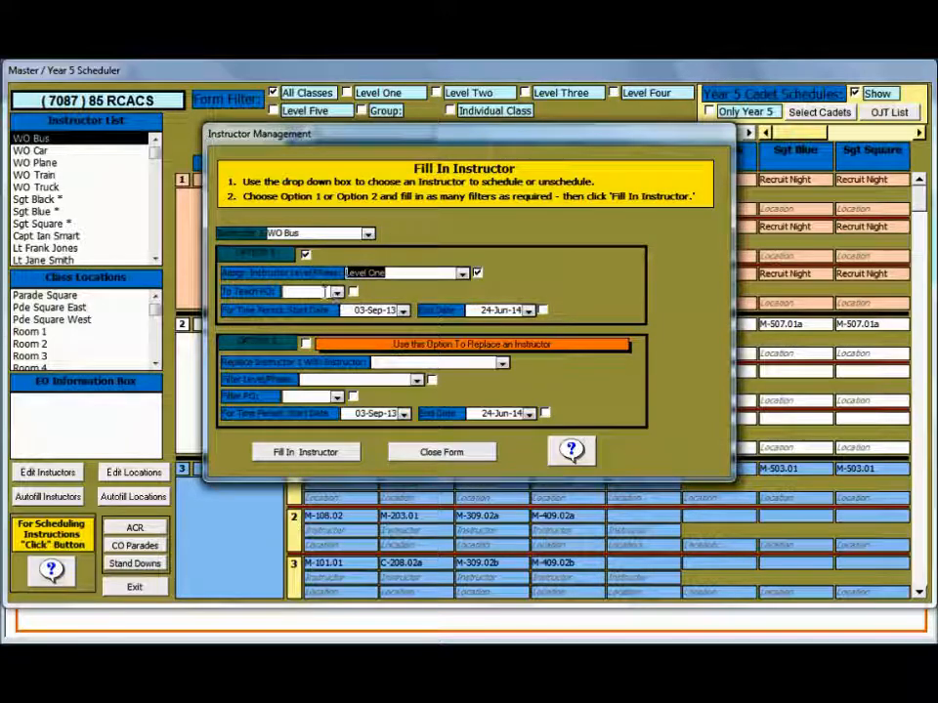
left_click(336, 292)
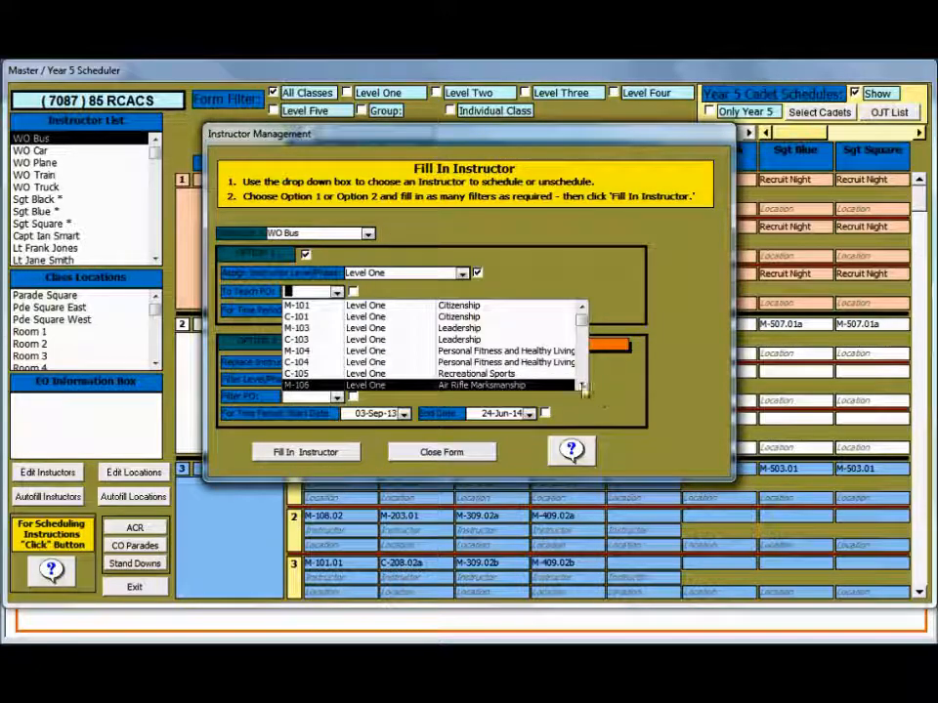
scroll(420, 376, "down", 1)
left_click(420, 376)
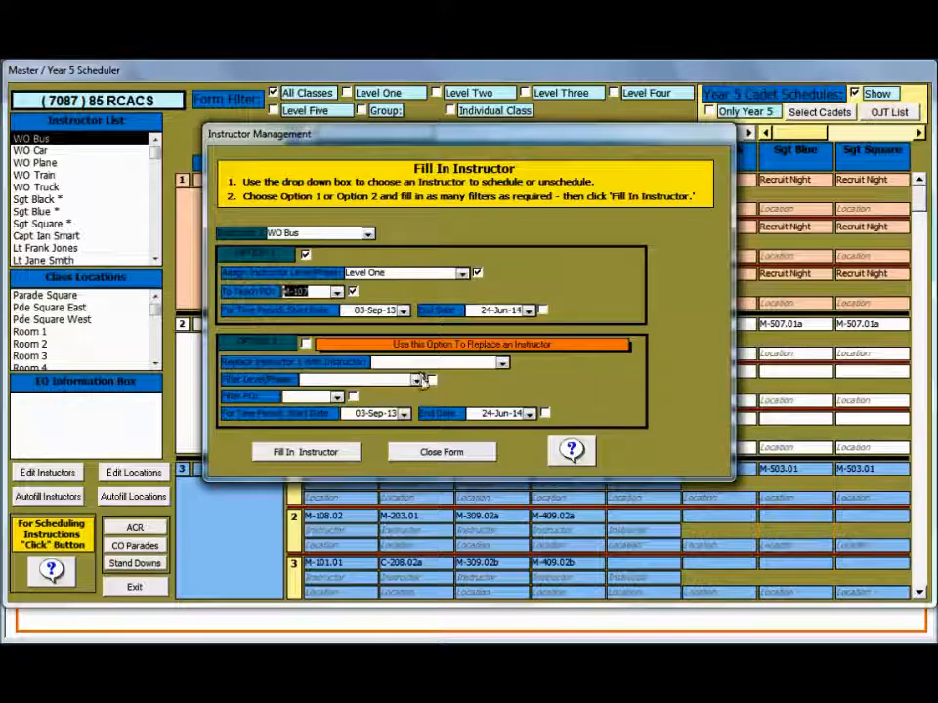
left_click(331, 452)
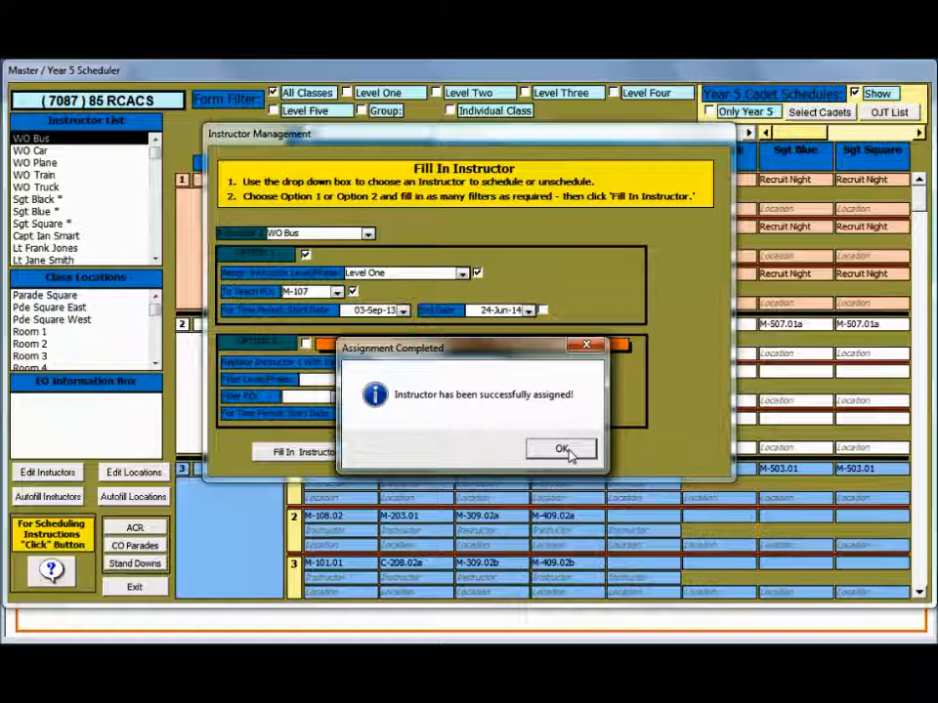
left_click(571, 458)
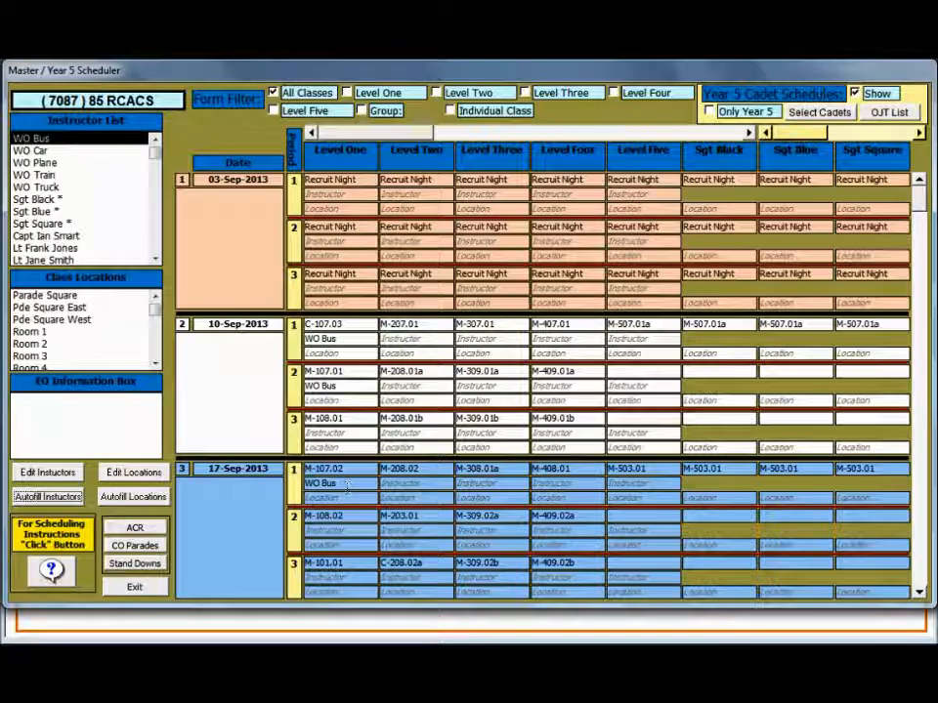
Highlight the first listed warrant officer's classes in the schedule and review that instructor's yearly assignment page.
left_click(36, 143)
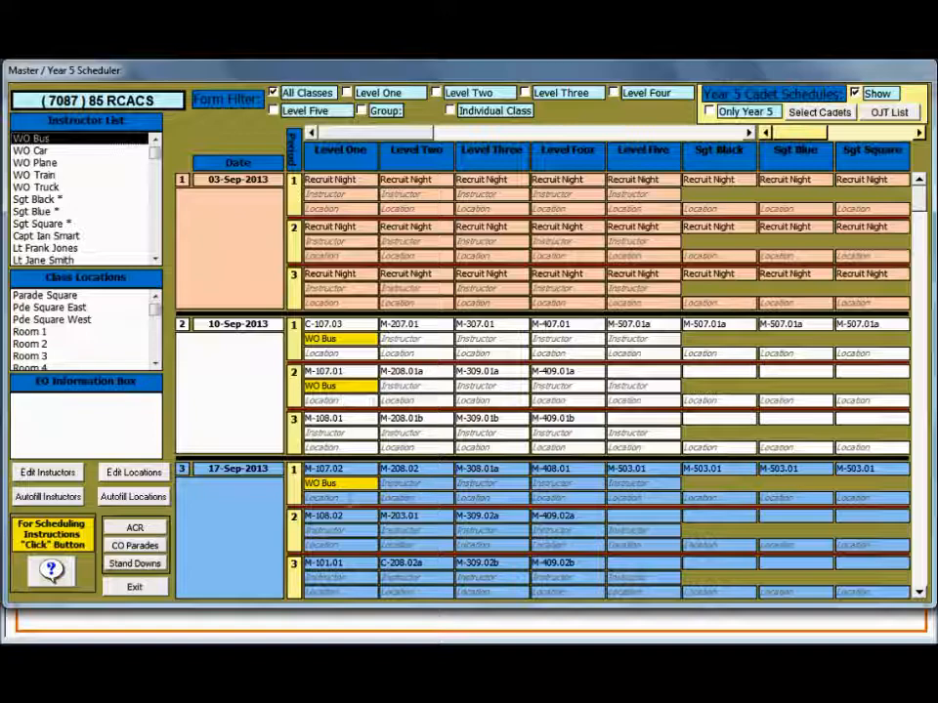
scroll(722, 565, "down", 3)
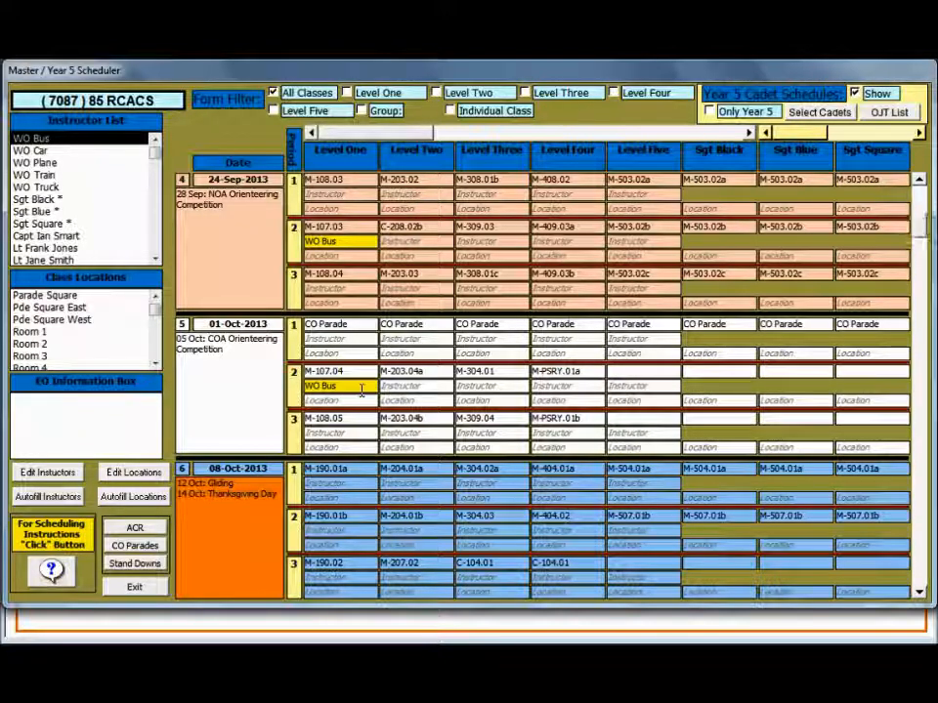
double_click(37, 138)
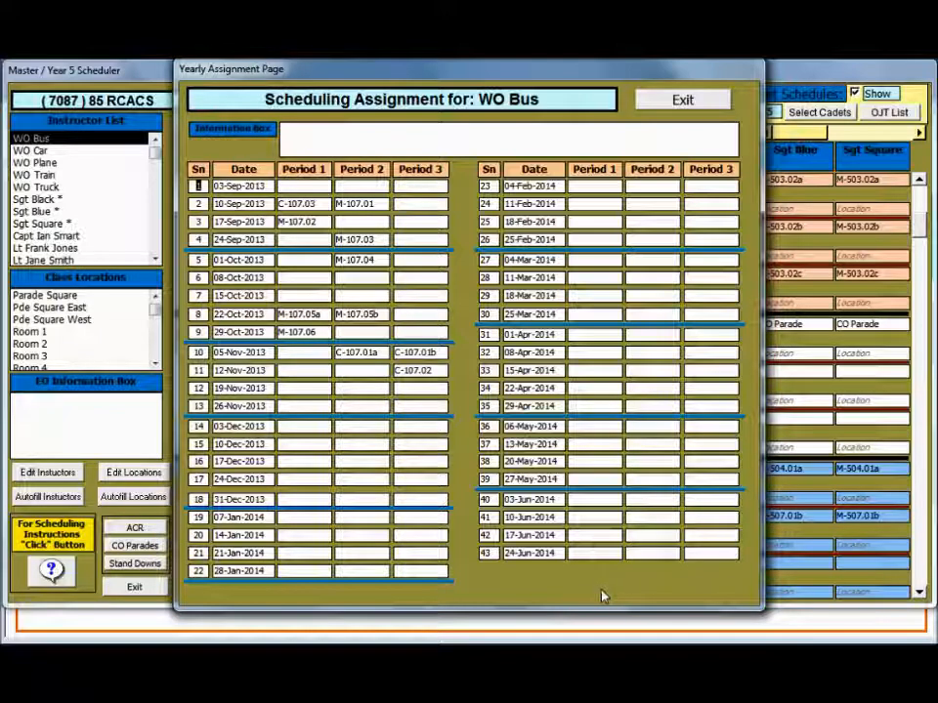
left_click(696, 102)
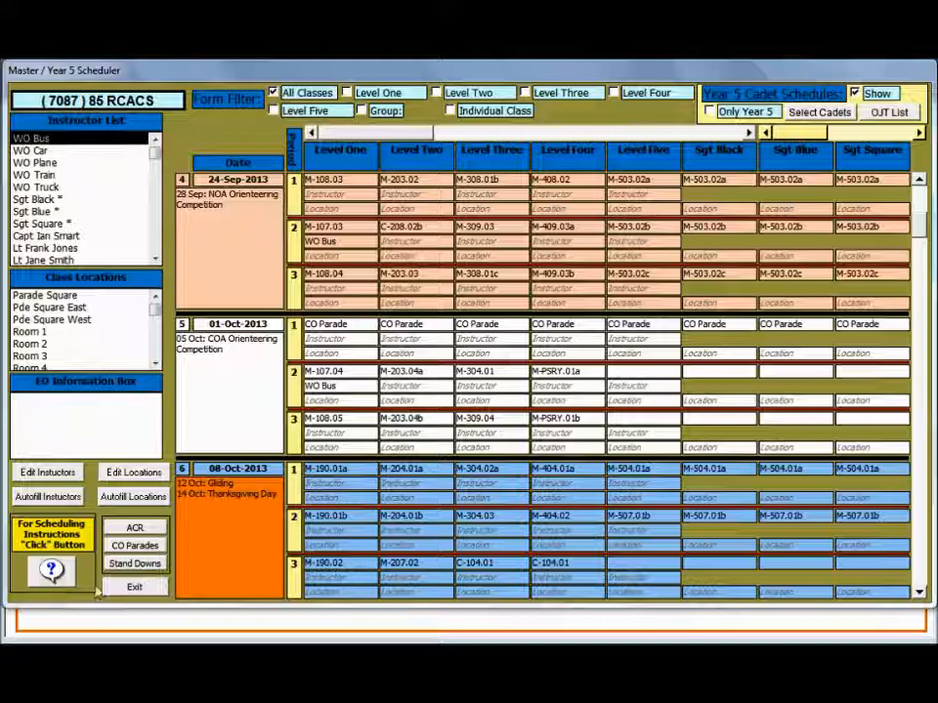
Set up an Option 2 instructor replacement from the first listed warrant officer to the second listed one.
left_click(47, 496)
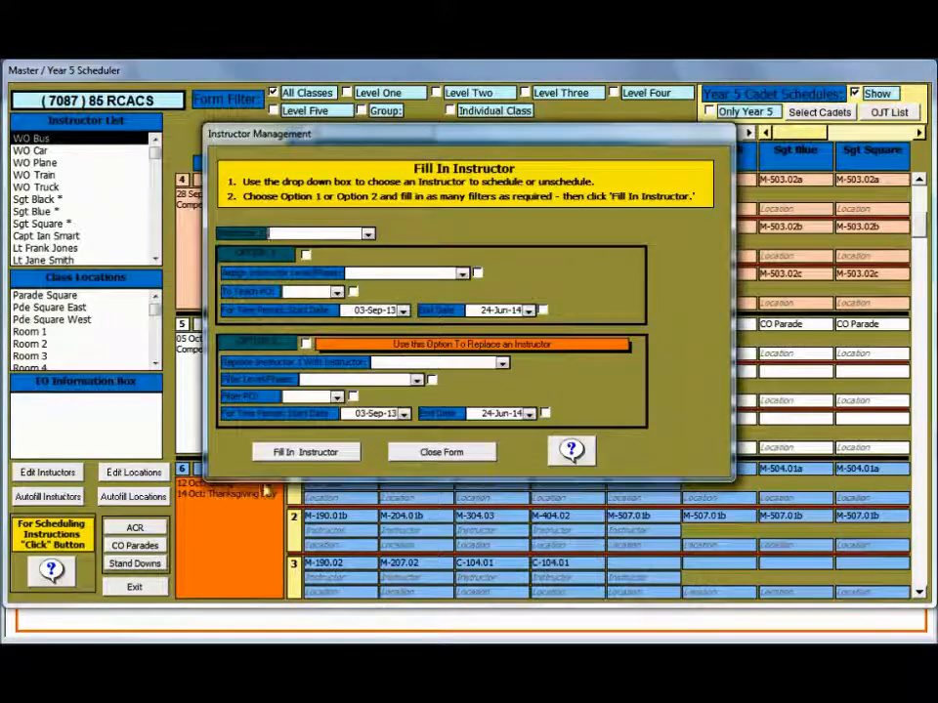
left_click(369, 234)
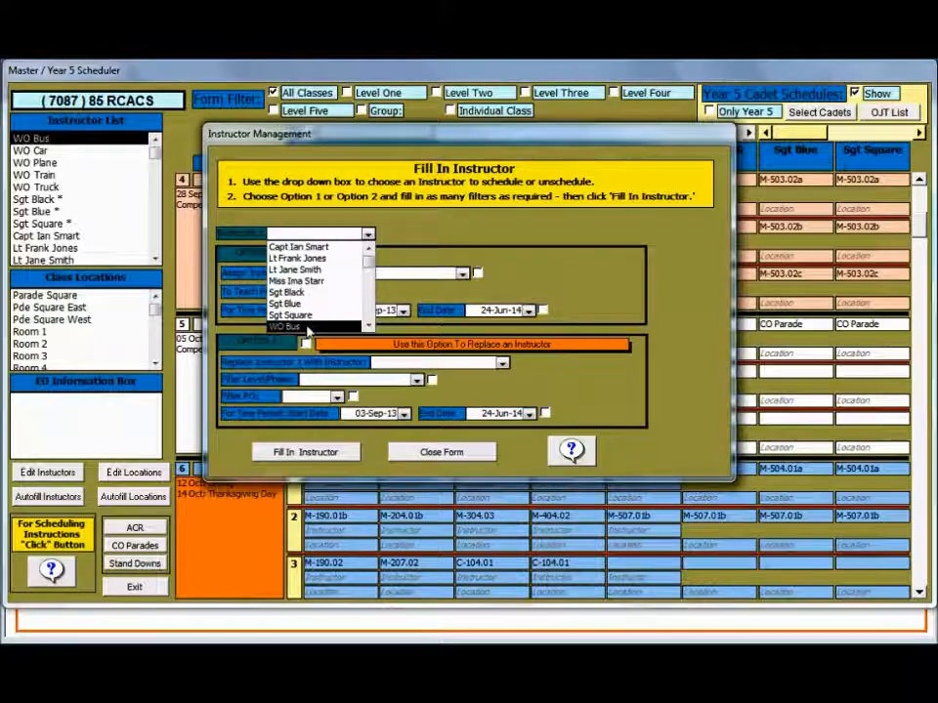
left_click(307, 329)
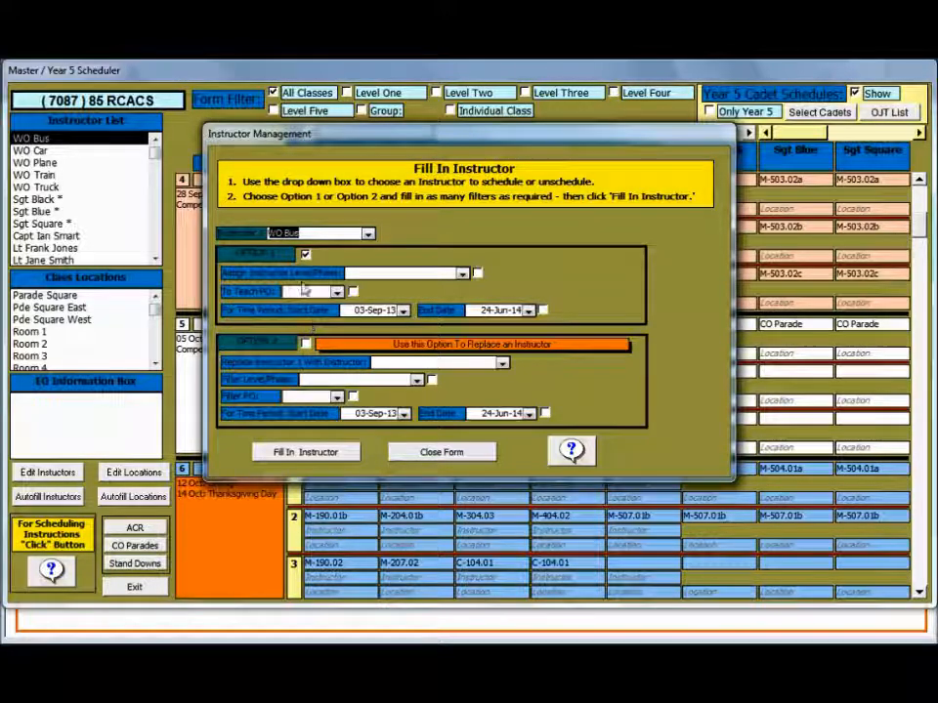
left_click(306, 347)
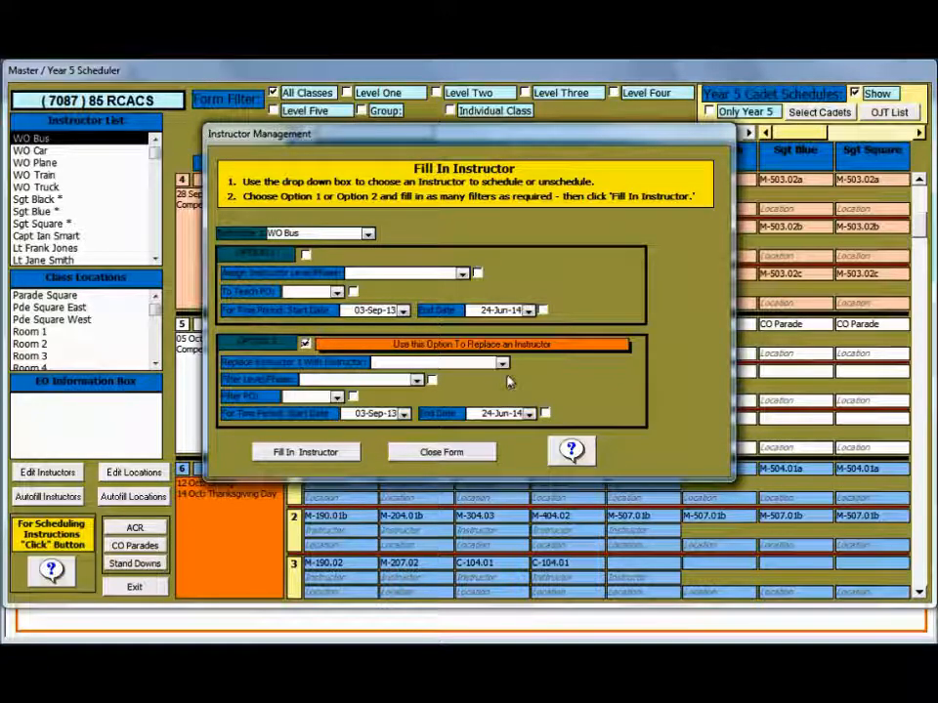
left_click(501, 363)
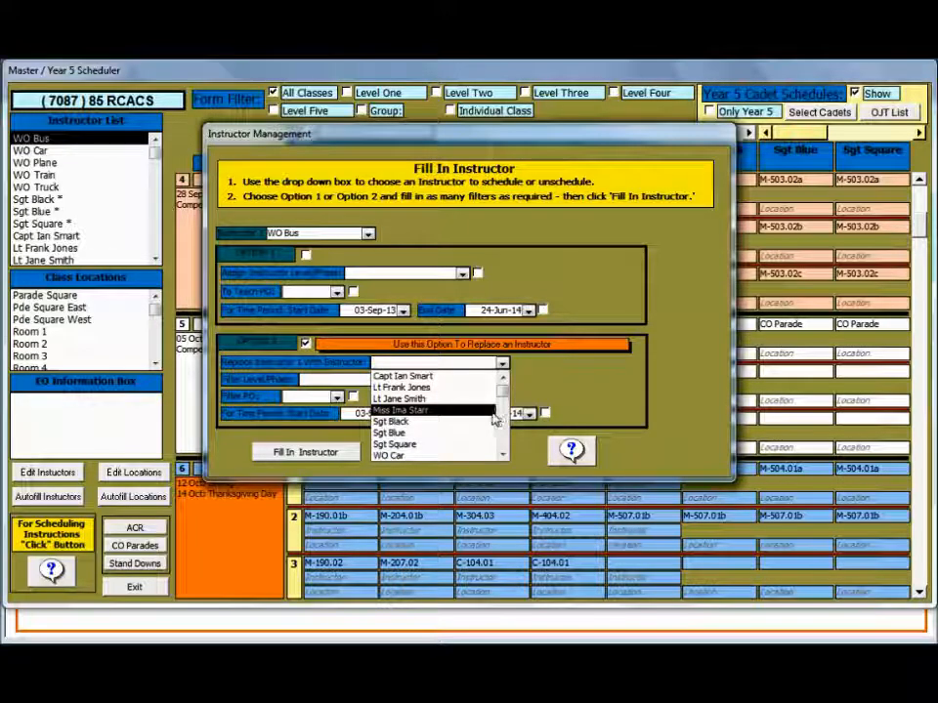
left_click(437, 457)
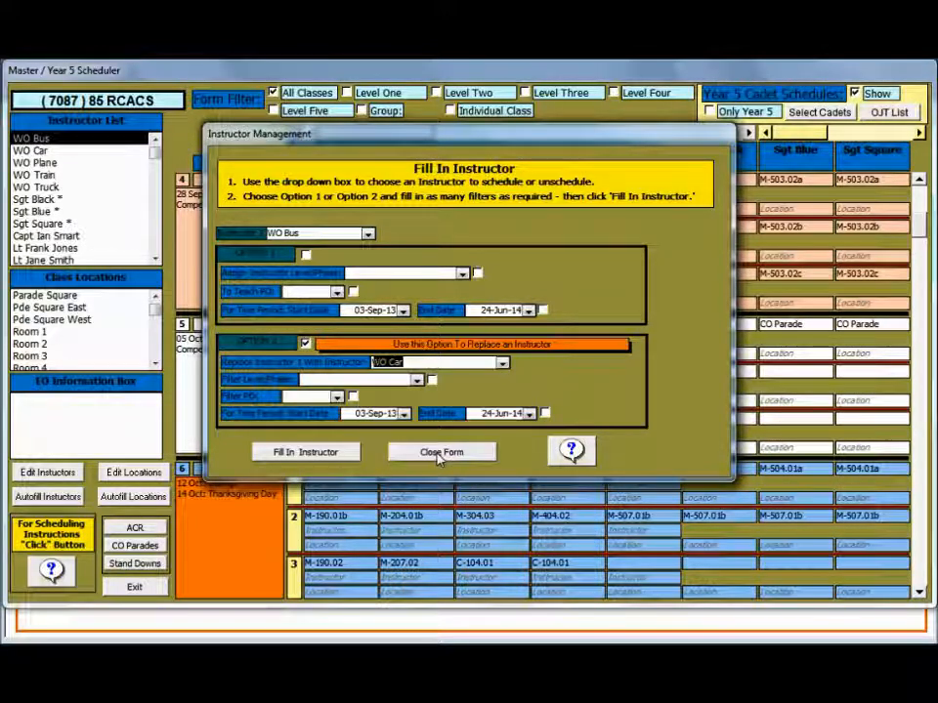
Apply the replacement with the Level One and PO M-107 filters, and highlight the replacement instructor's classes in the schedule.
left_click(418, 383)
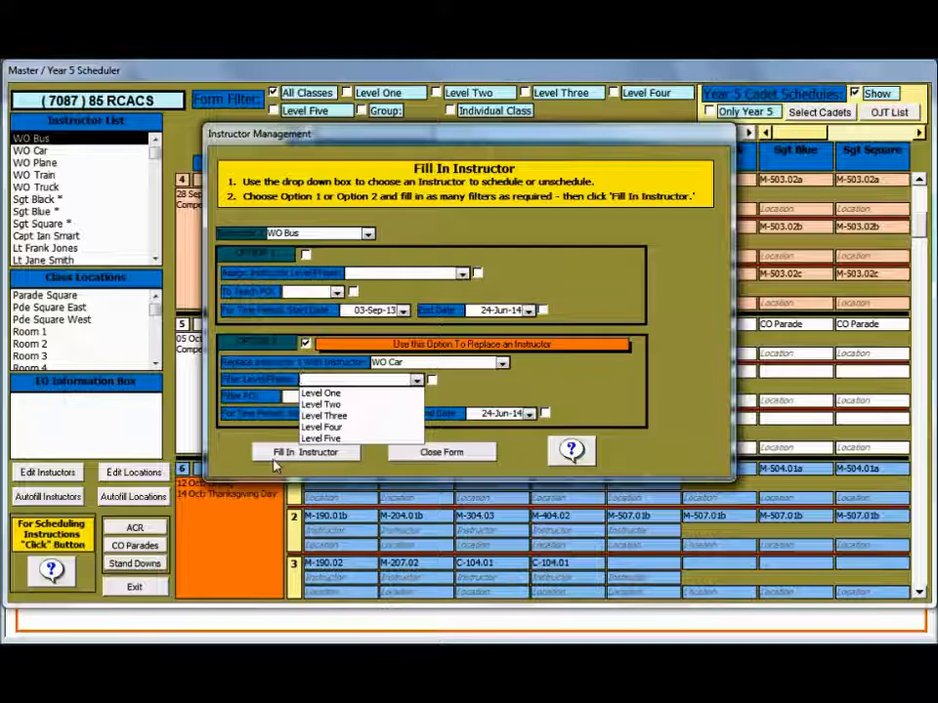
left_click(332, 393)
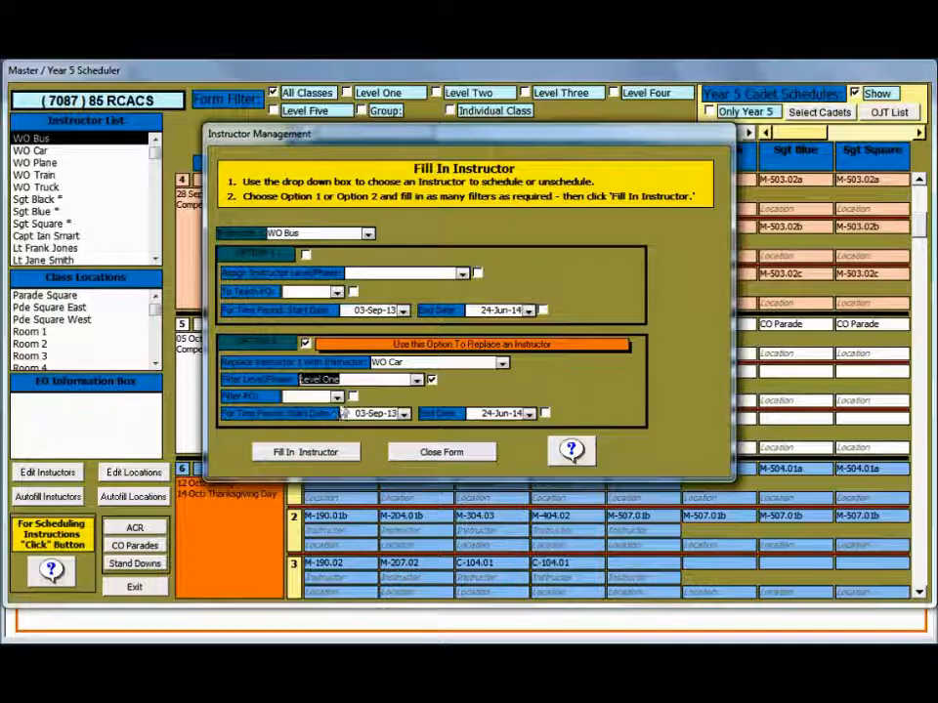
left_click(336, 397)
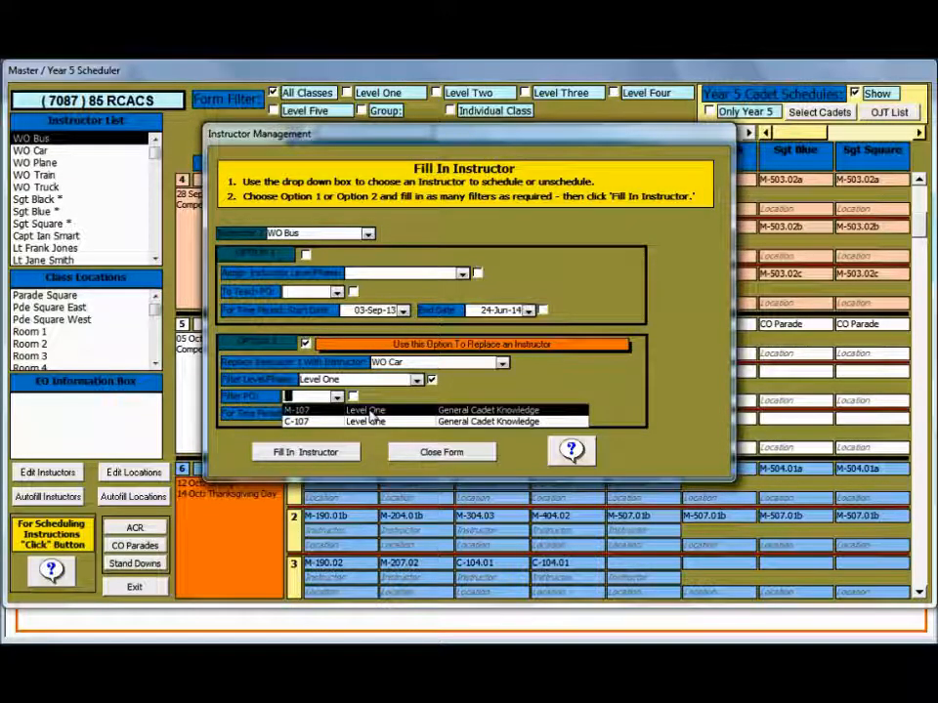
left_click(368, 411)
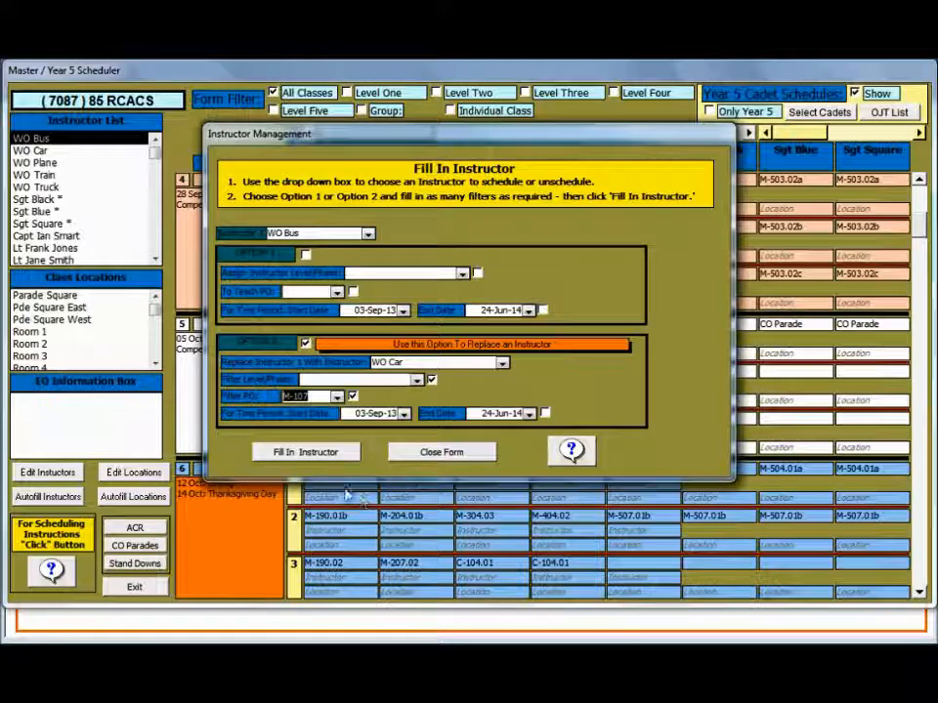
left_click(306, 452)
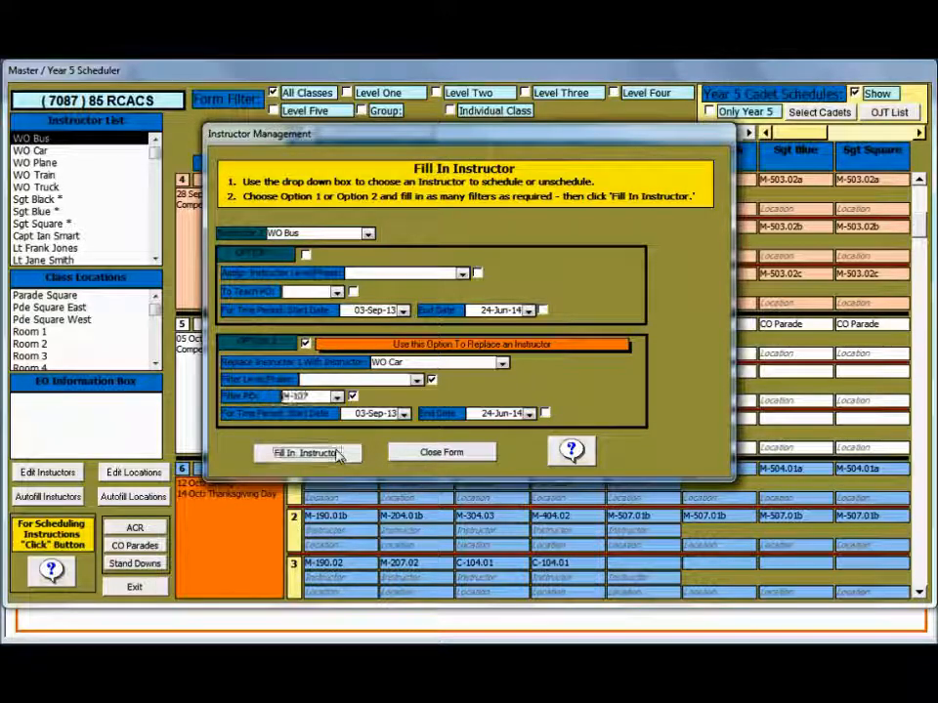
left_click(562, 450)
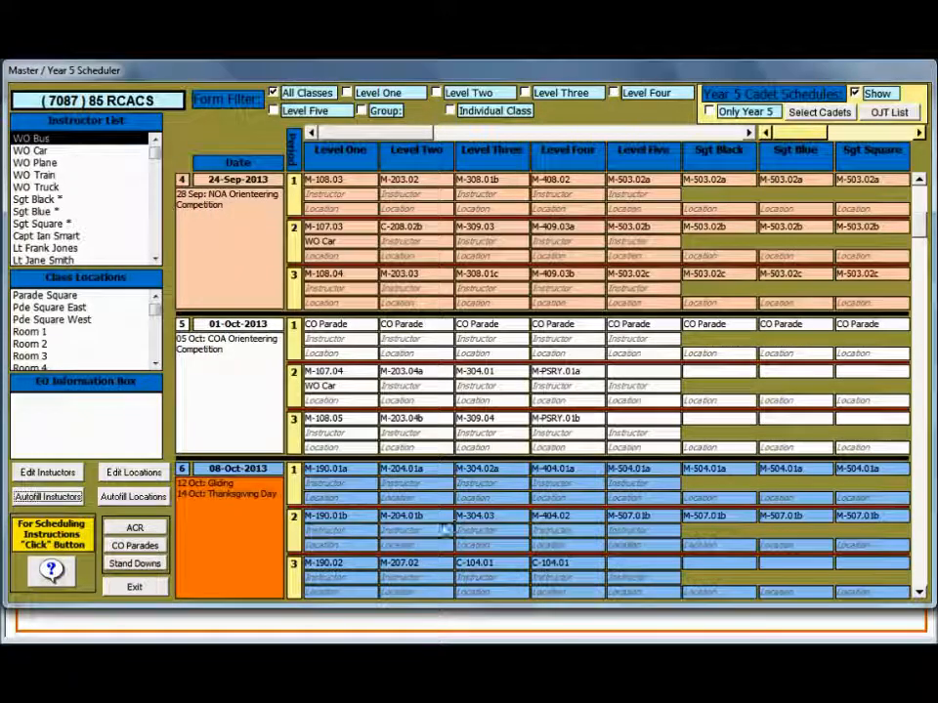
left_click(360, 386)
left_click(22, 151)
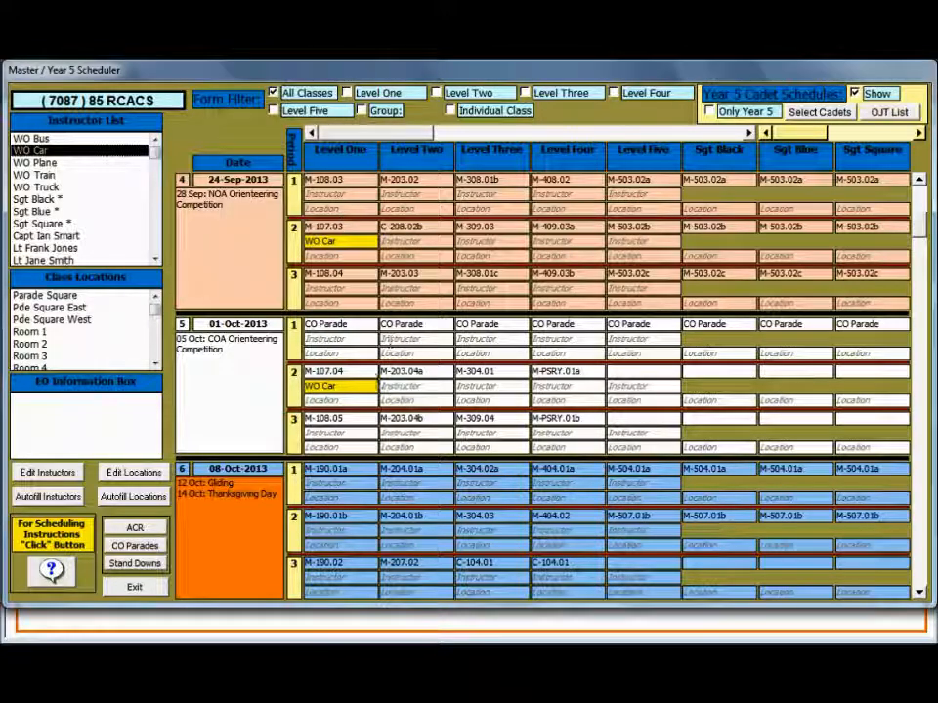
Assign Room 1 as the location of Level One class C-107.03 on 10-Sep-2013, and clear that location again.
left_click_drag(920, 224, 915, 188)
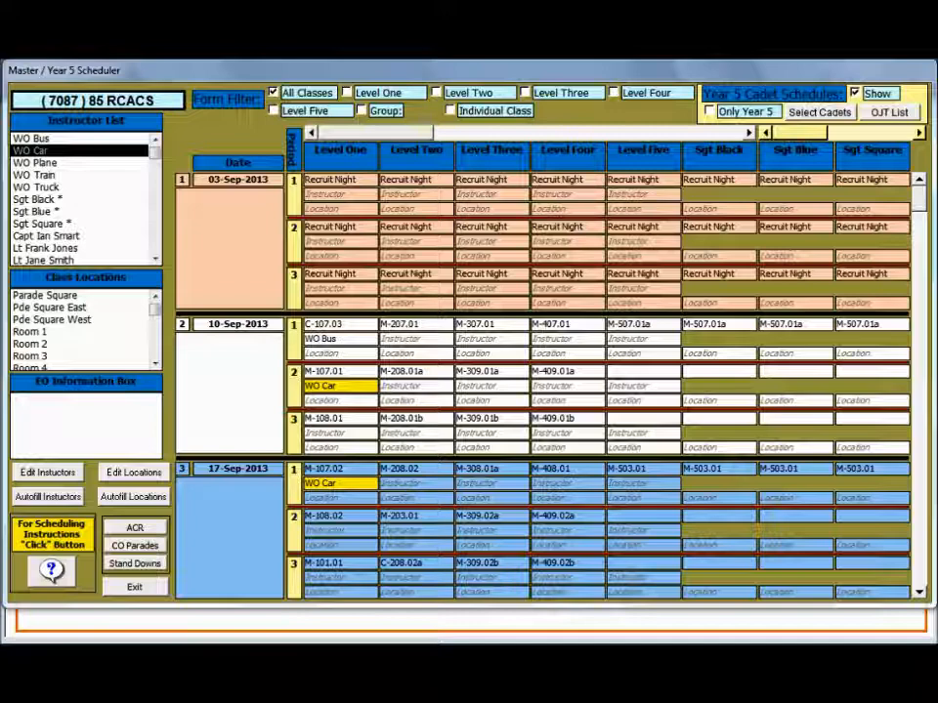
left_click(33, 333)
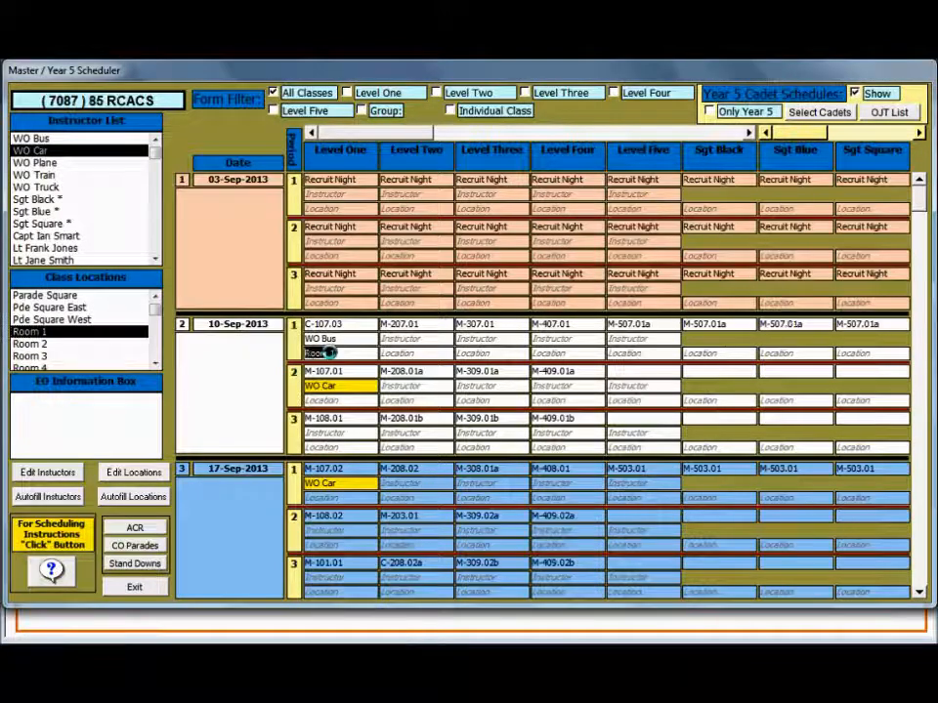
left_click(332, 354)
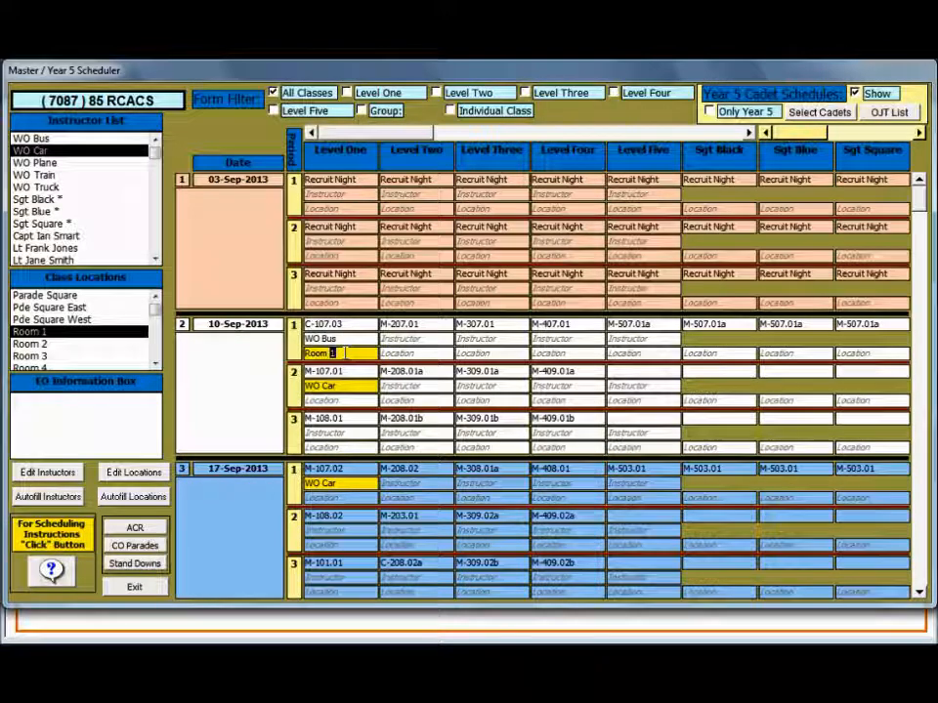
double_click(343, 354)
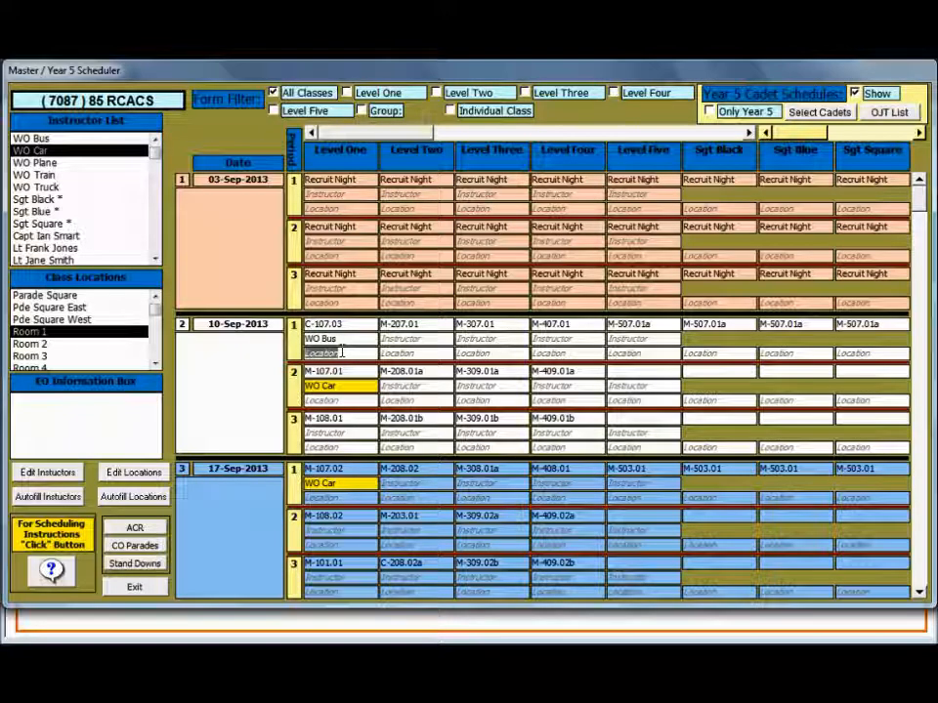
Autofill Room 1 as the location for the Level One classes of PO C-107 using Option 1.
left_click(135, 498)
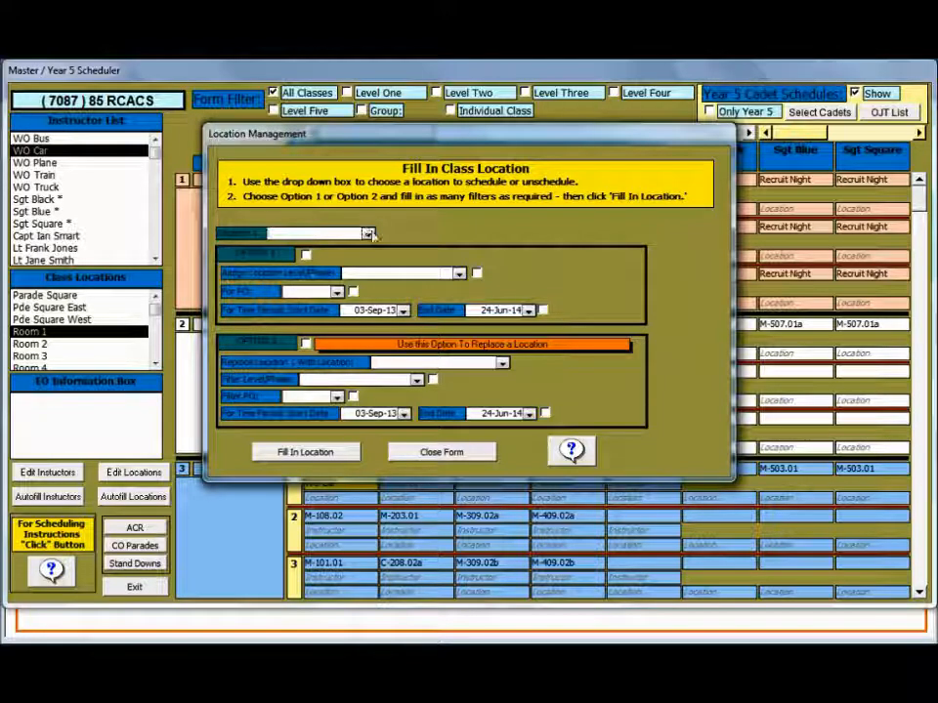
left_click(367, 234)
left_click(332, 282)
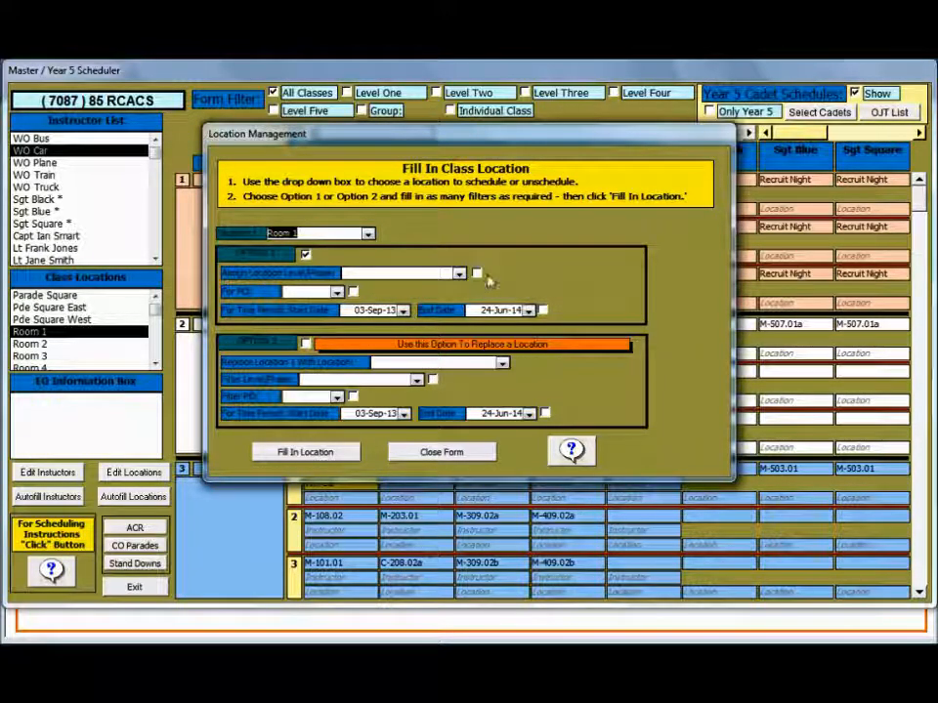
left_click(458, 273)
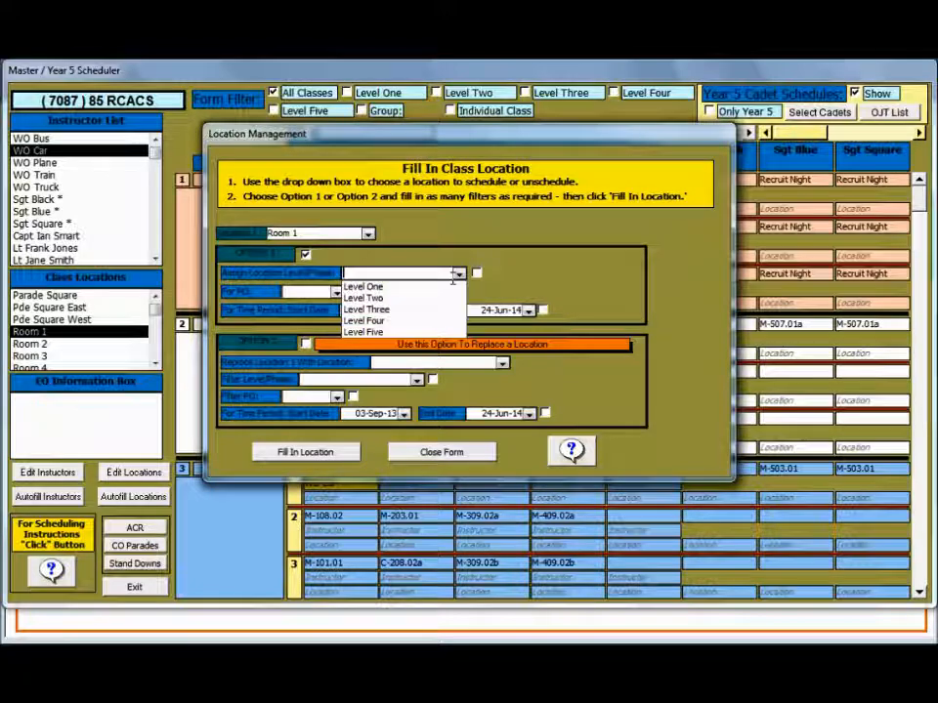
left_click(439, 285)
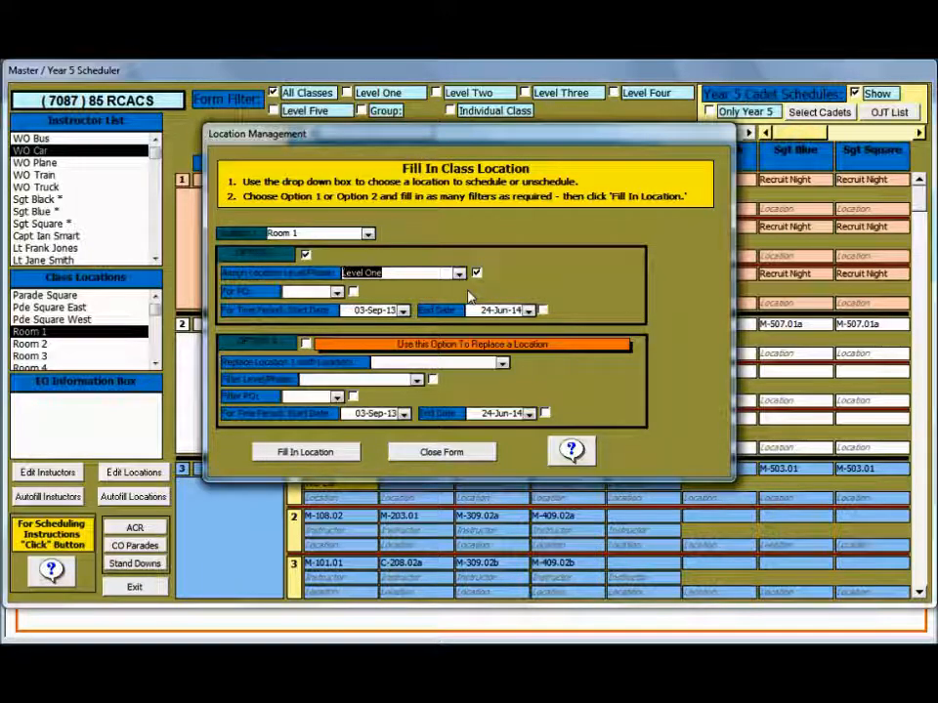
left_click(336, 293)
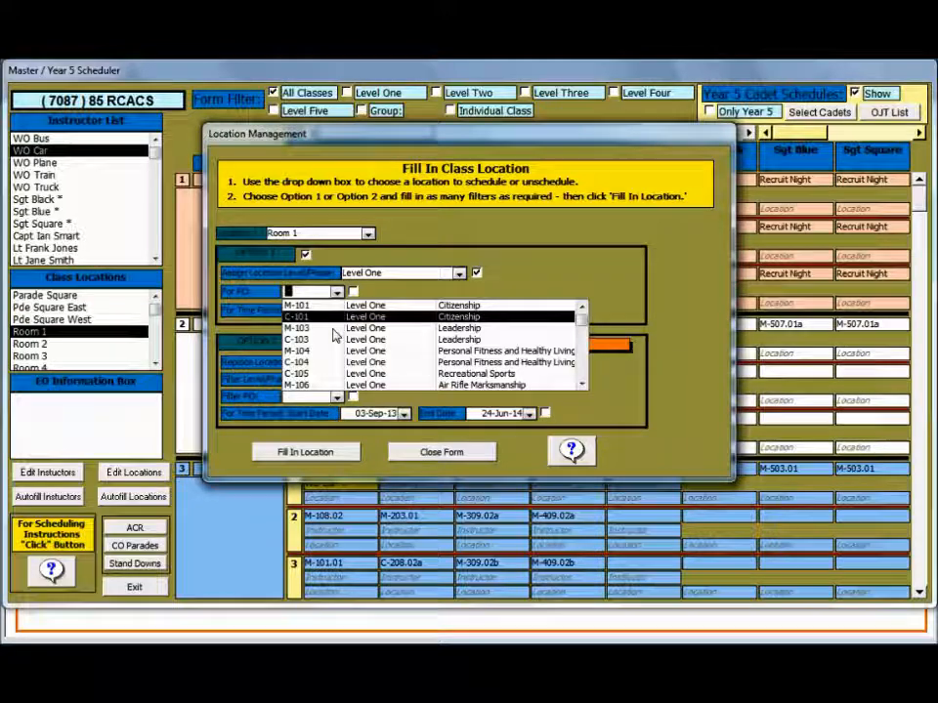
left_click(582, 387)
left_click(582, 387)
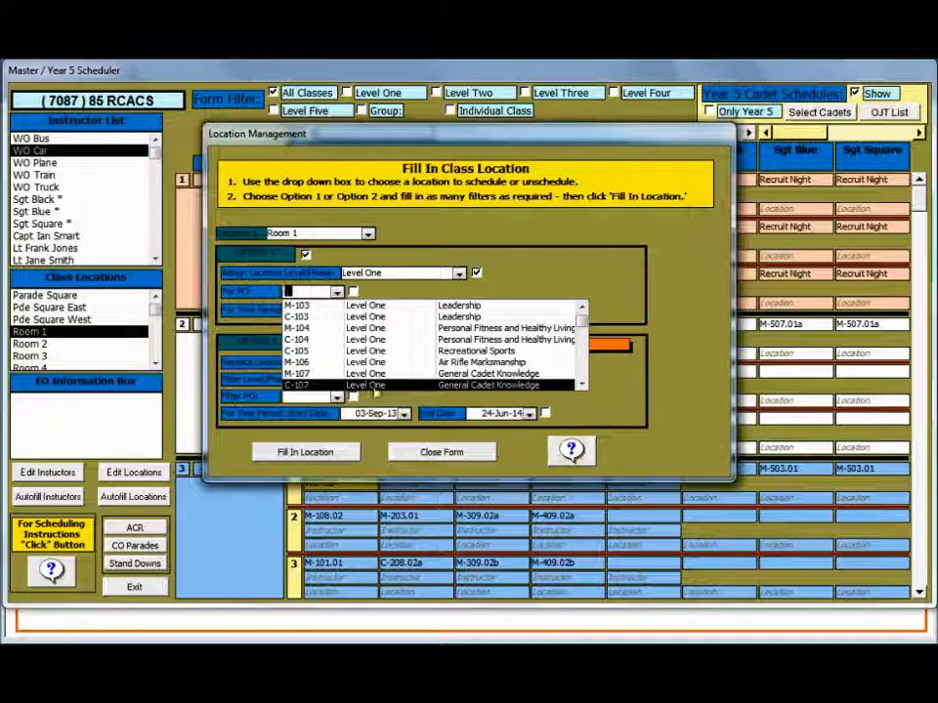
left_click(374, 387)
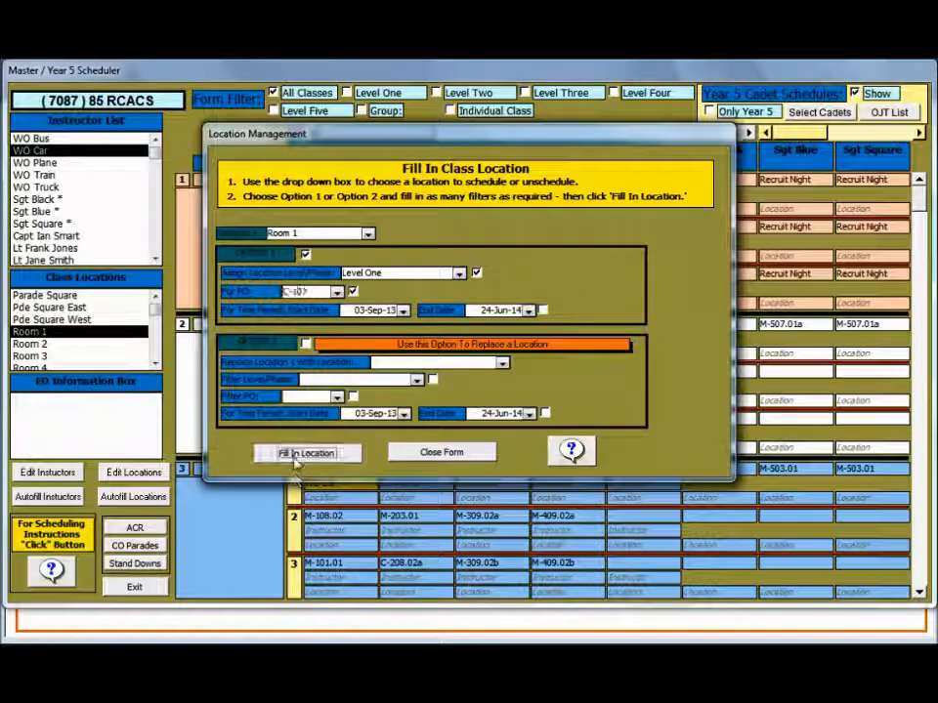
left_click(305, 452)
left_click(555, 449)
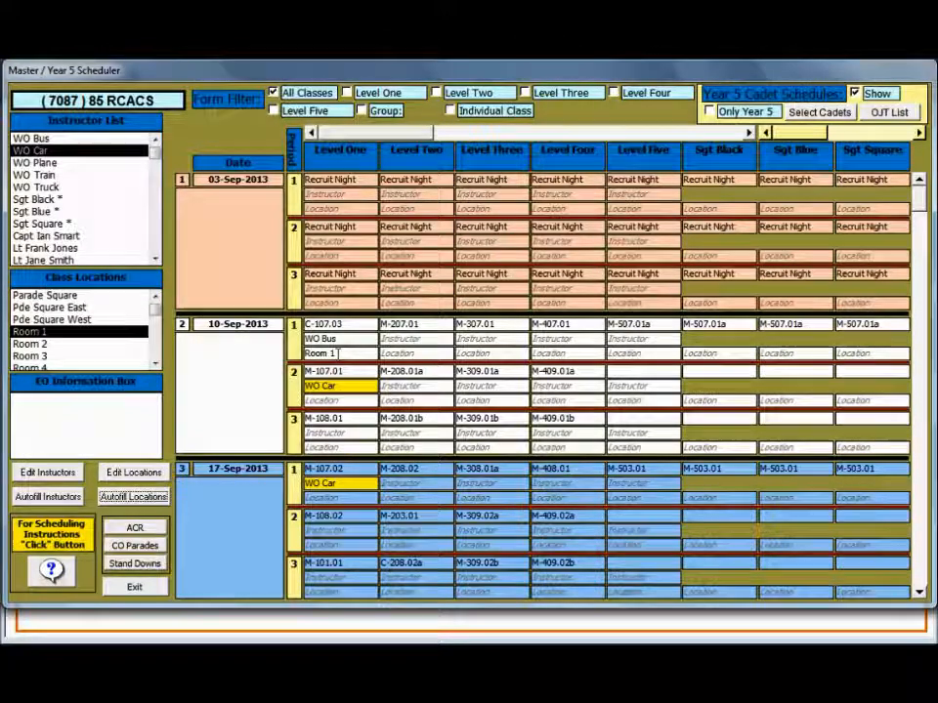
Highlight the classes held in Room 1 and review them through the September to November schedule.
left_click(37, 337)
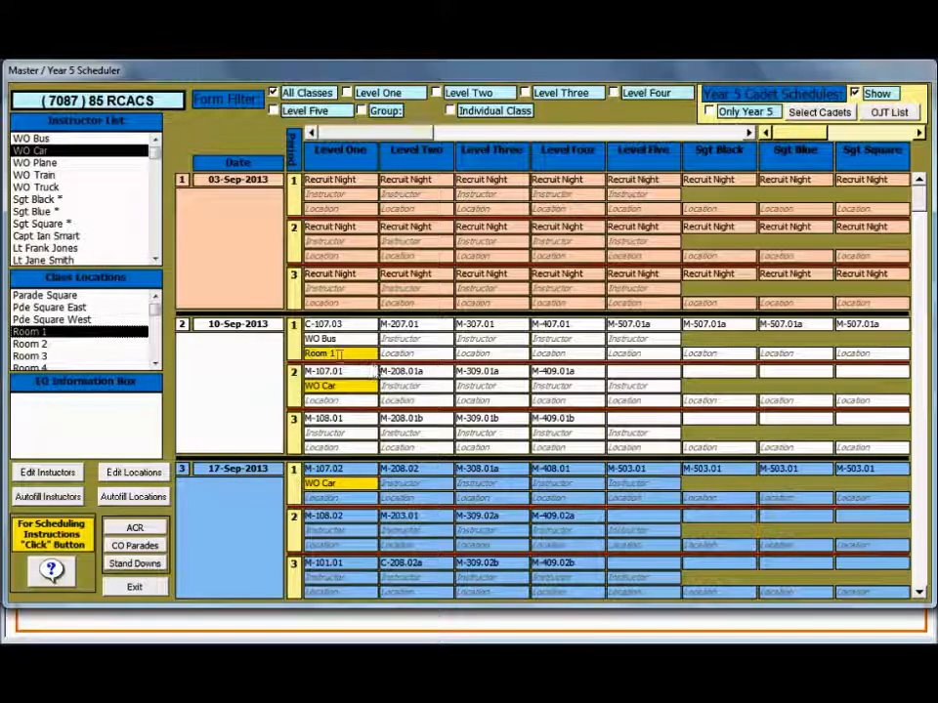
left_click(918, 571)
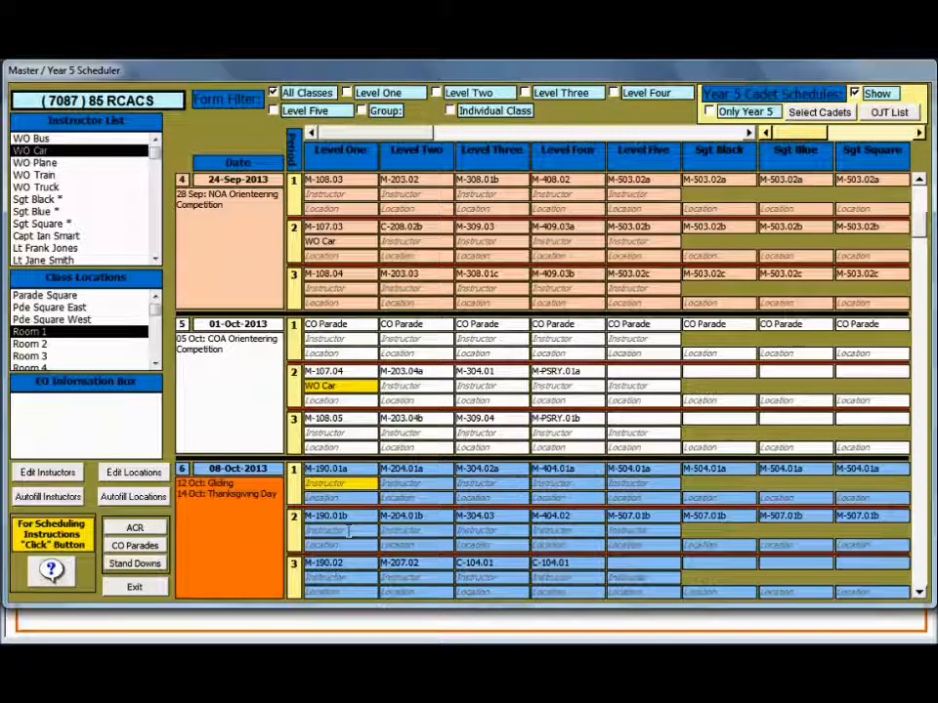
left_click(918, 557)
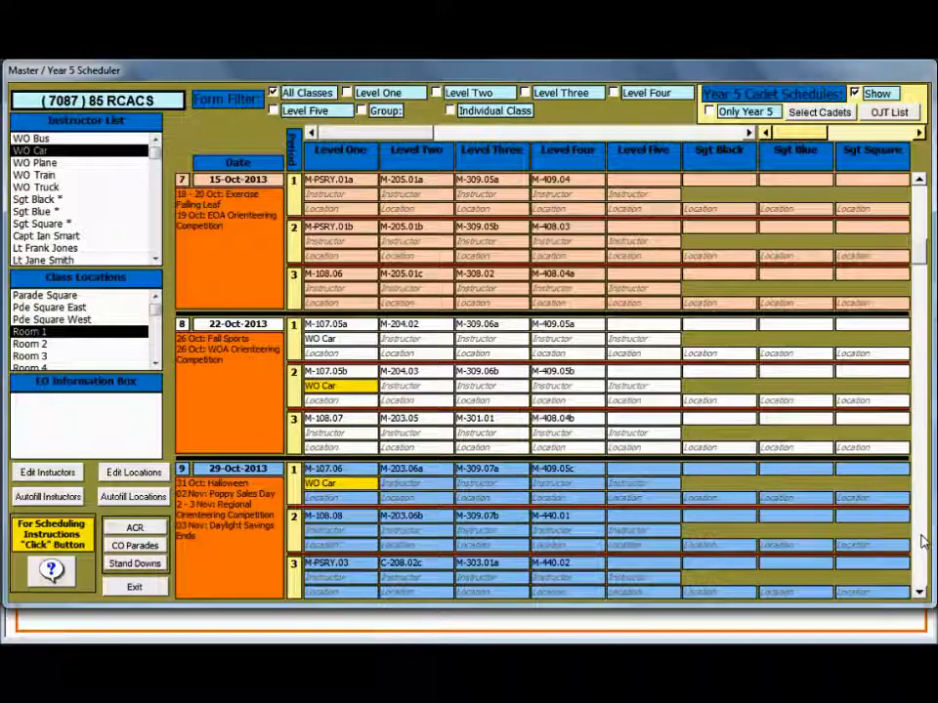
left_click(923, 542)
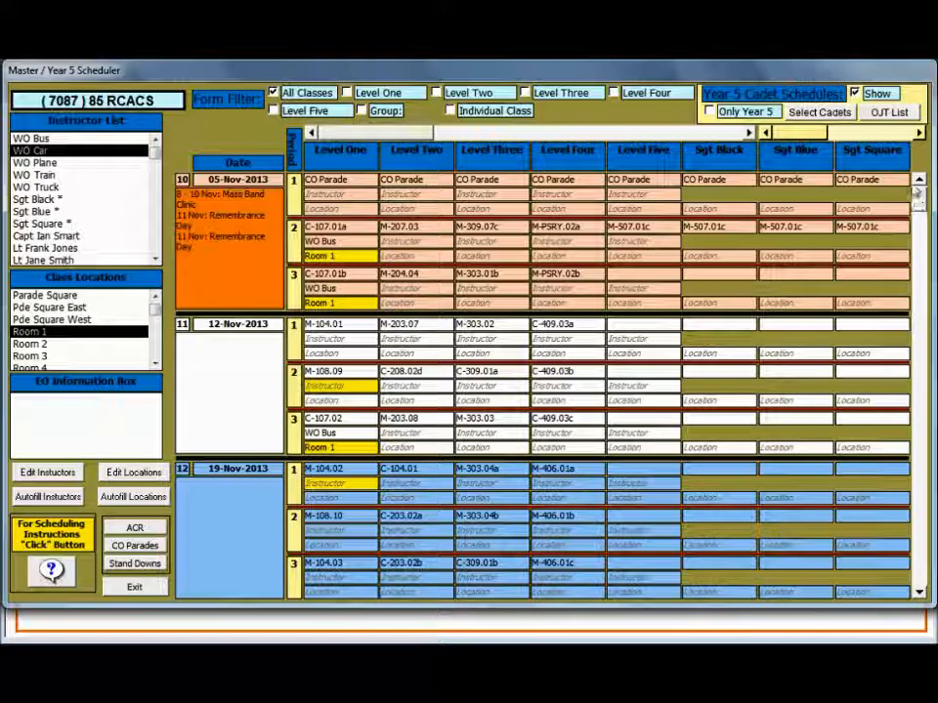
left_click_drag(915, 193, 915, 184)
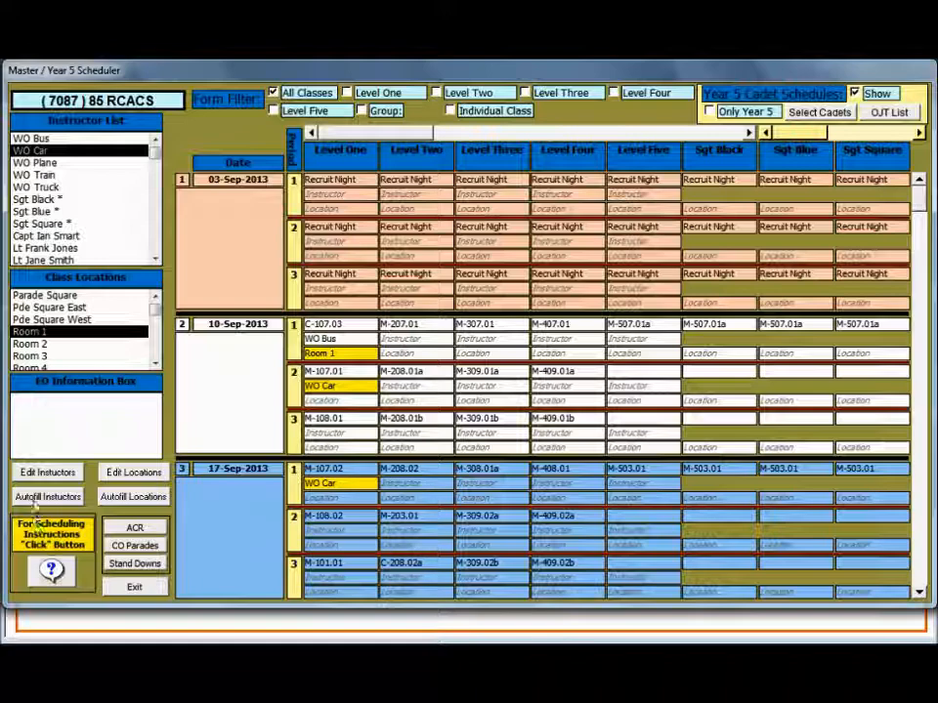
Autofill Room 1 as the location for the Level One classes of PO M-107 using Option 1.
left_click(130, 496)
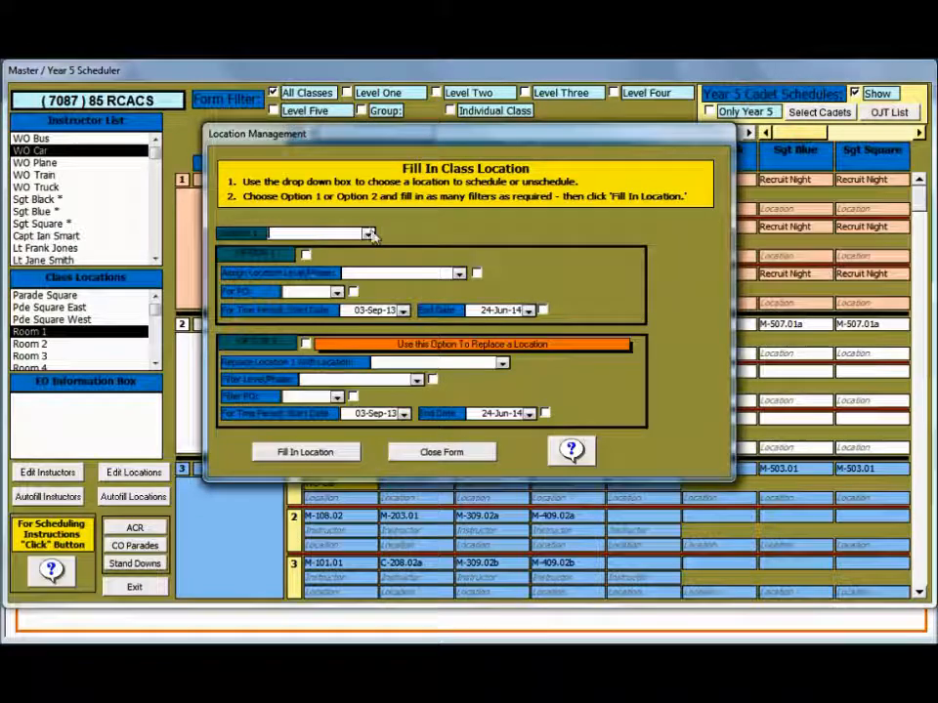
left_click(368, 235)
left_click(302, 270)
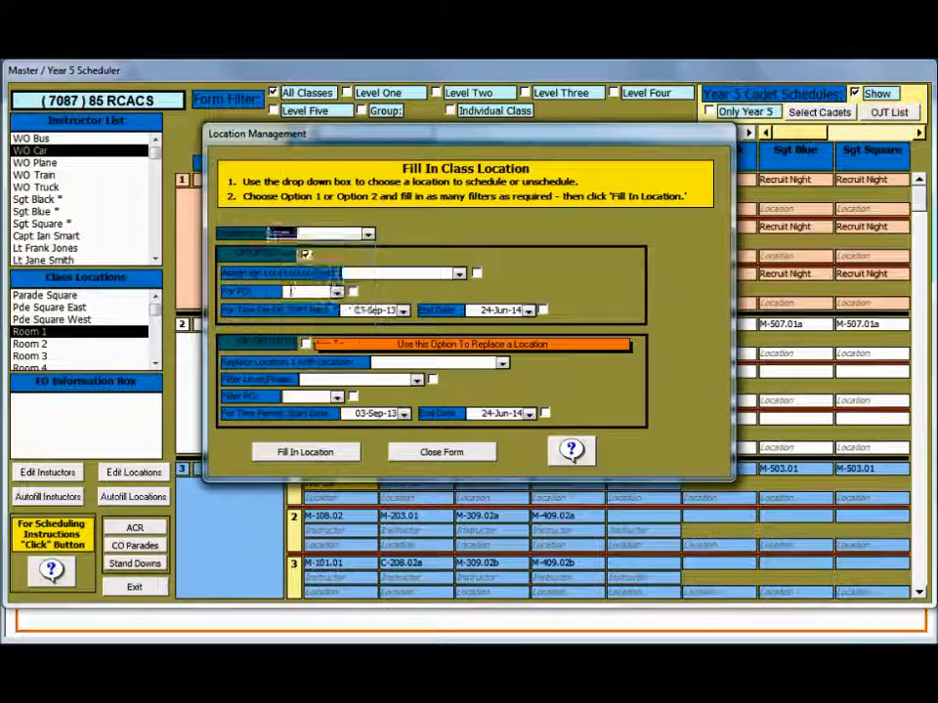
left_click(449, 273)
left_click(436, 288)
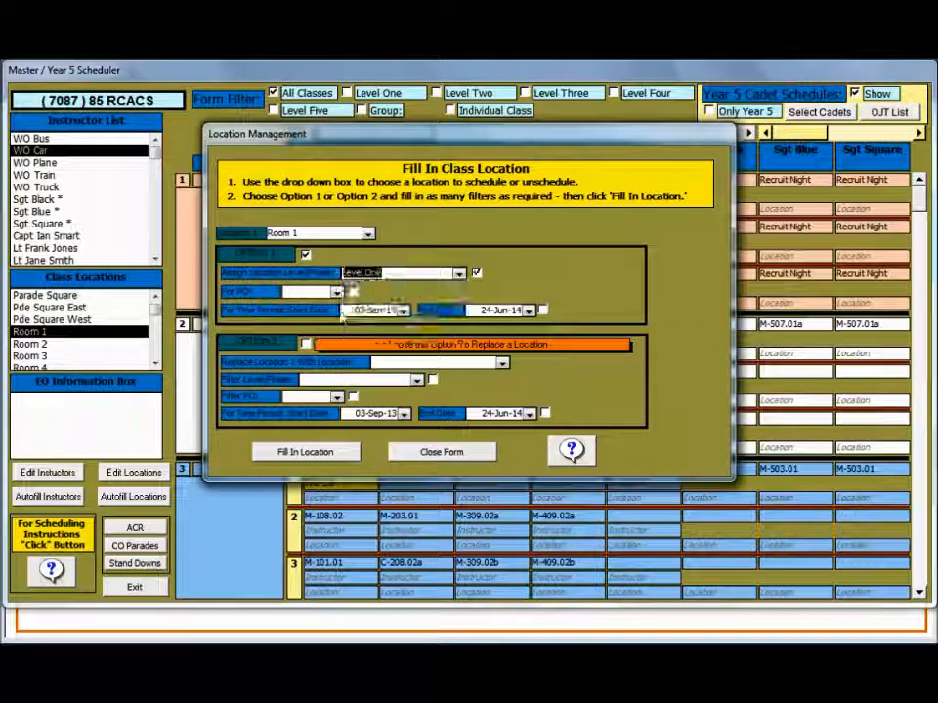
left_click(336, 292)
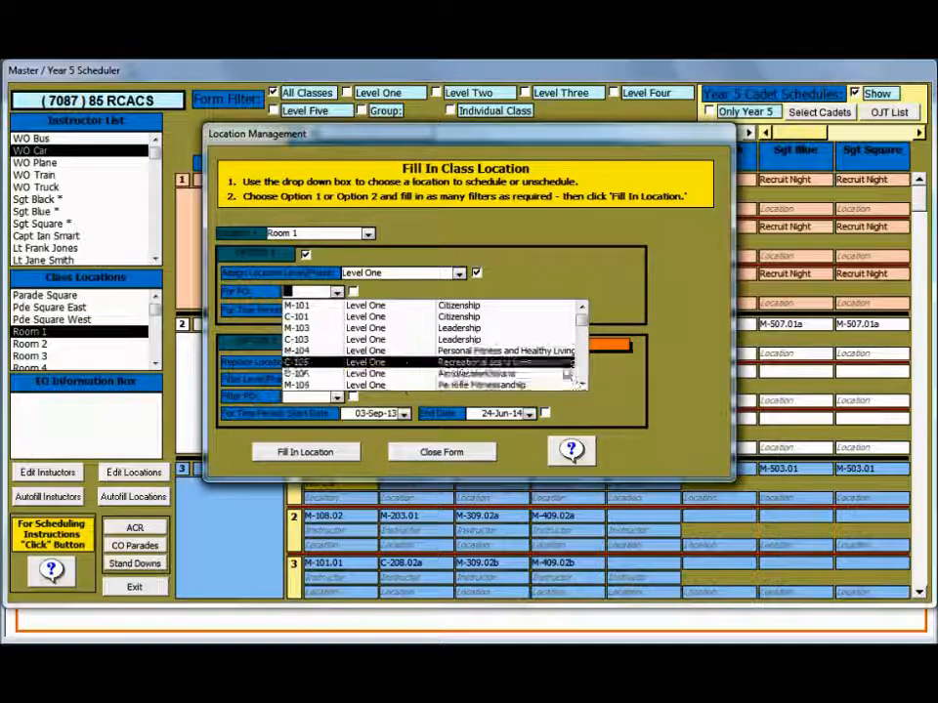
scroll(579, 384, "down", 1)
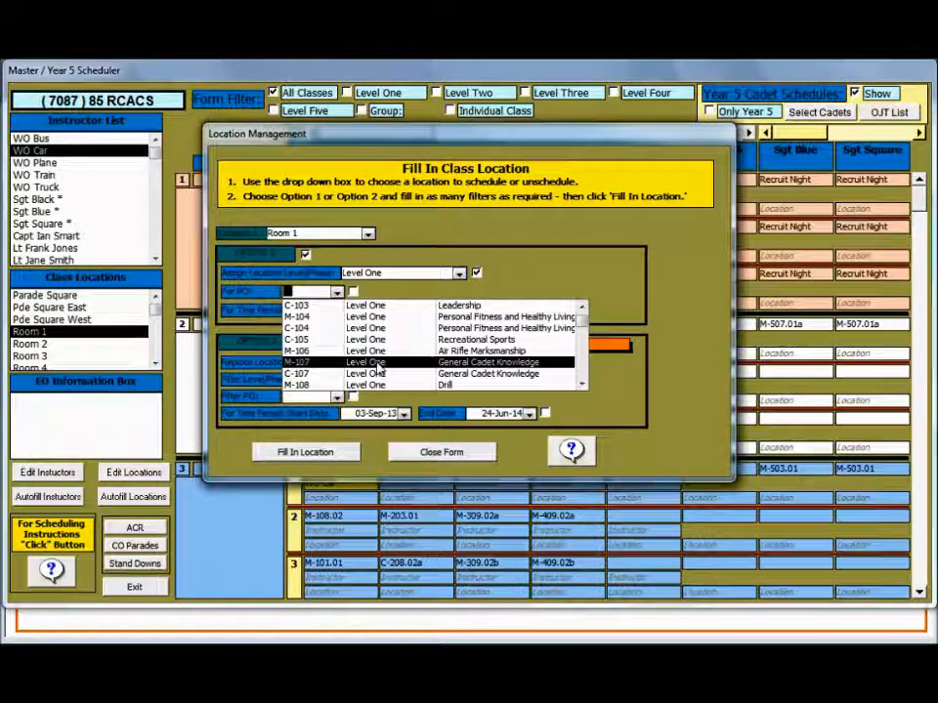
left_click(381, 365)
left_click(339, 453)
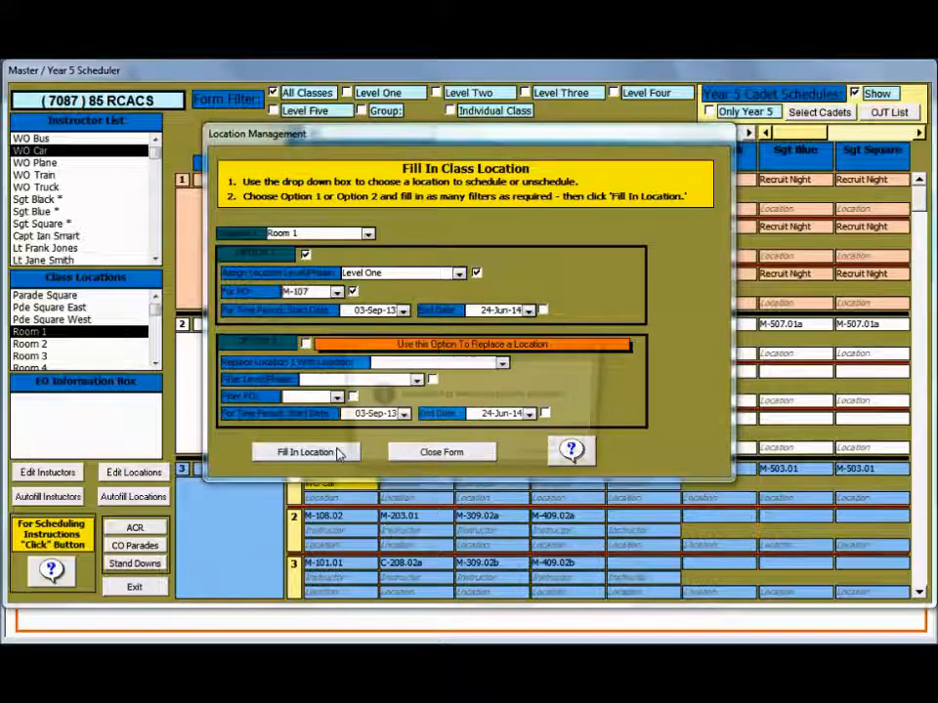
left_click(557, 448)
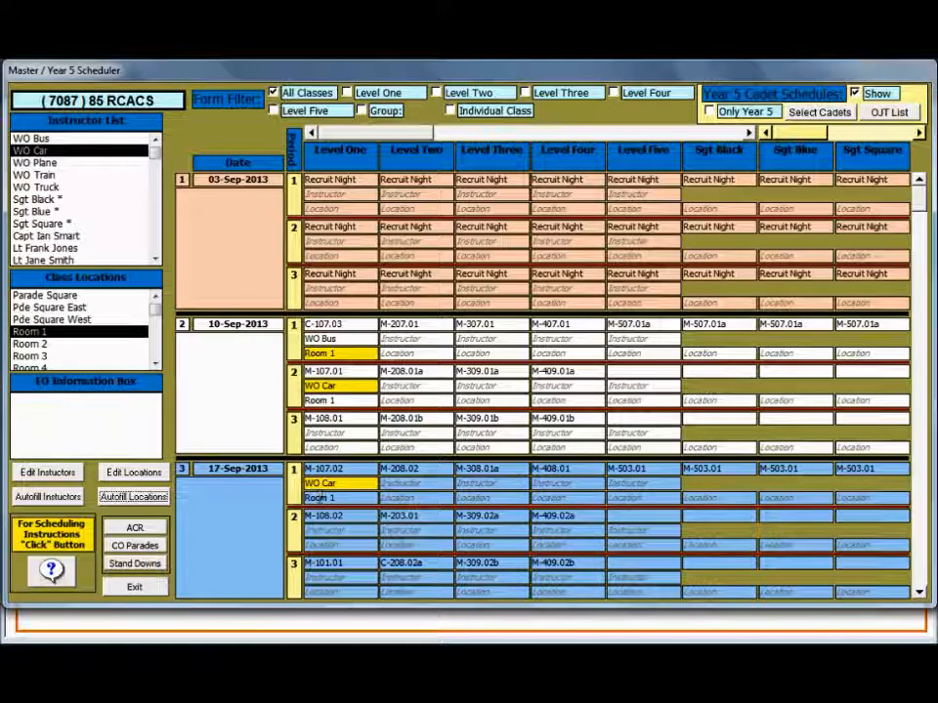
Set up an Option 2 location replacement from Room 1 to Room 2.
left_click(156, 500)
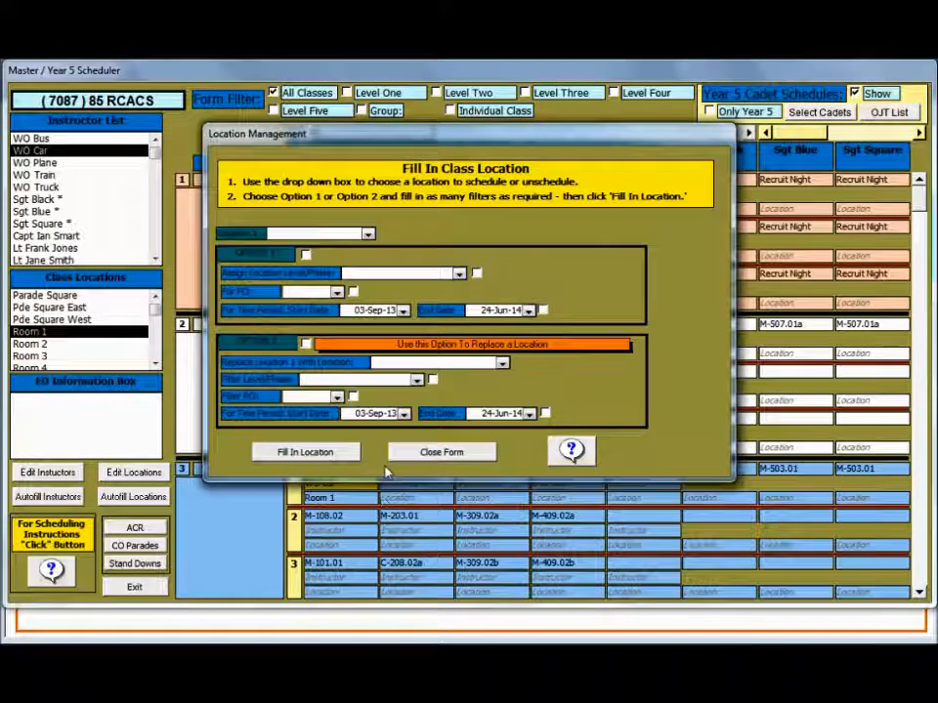
left_click(368, 235)
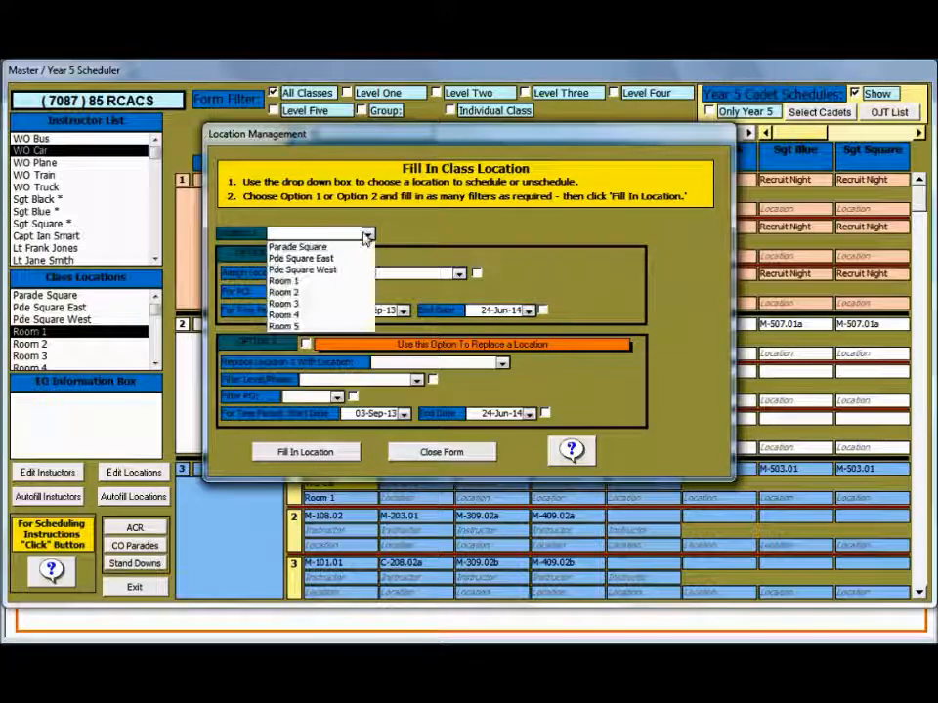
left_click(340, 282)
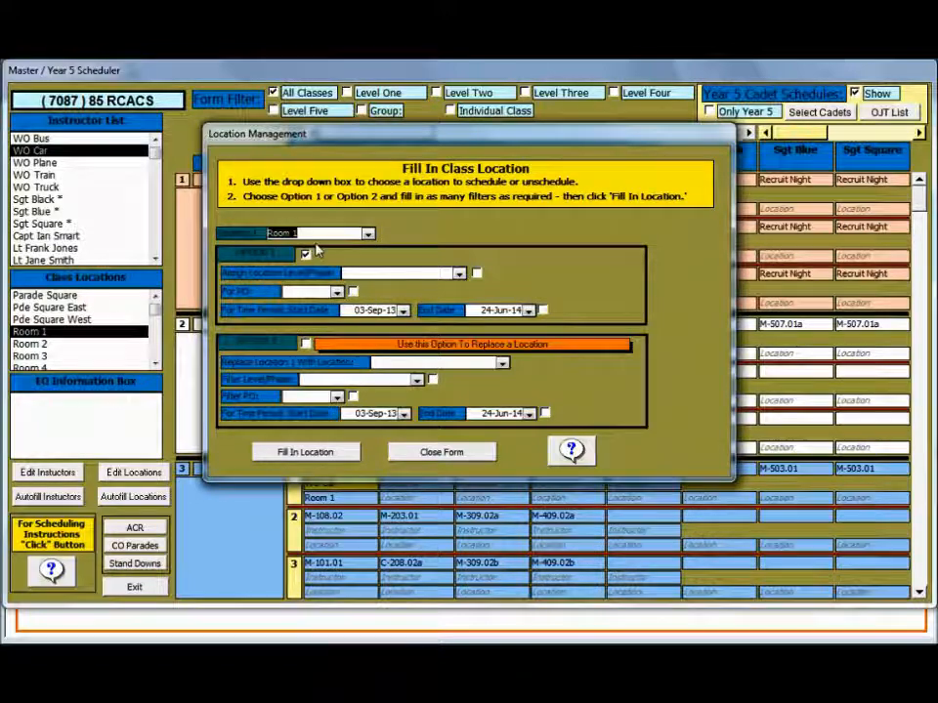
left_click(305, 344)
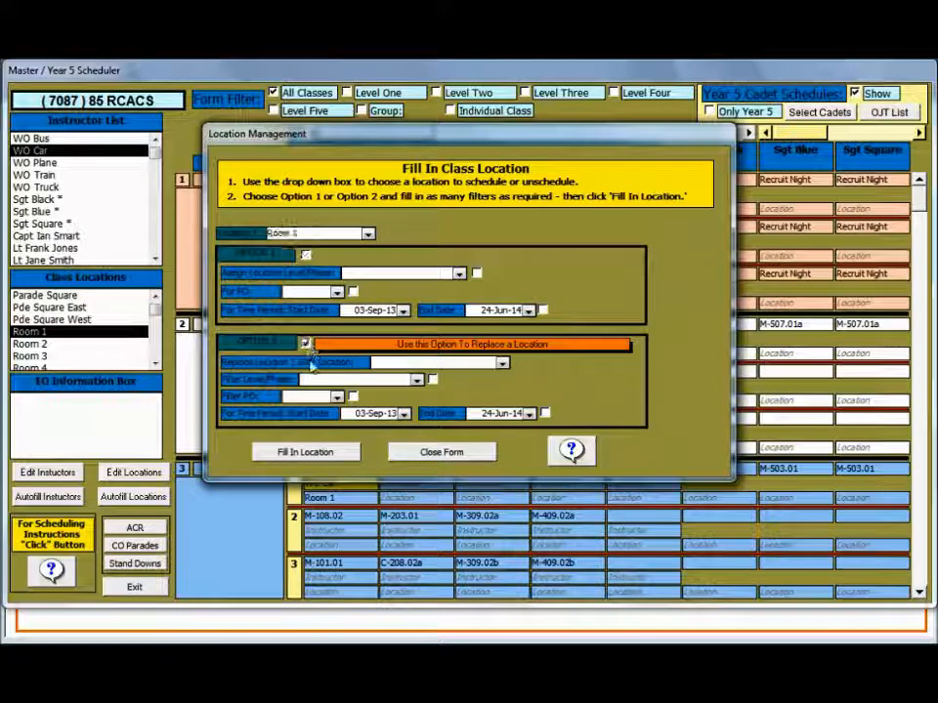
left_click(501, 362)
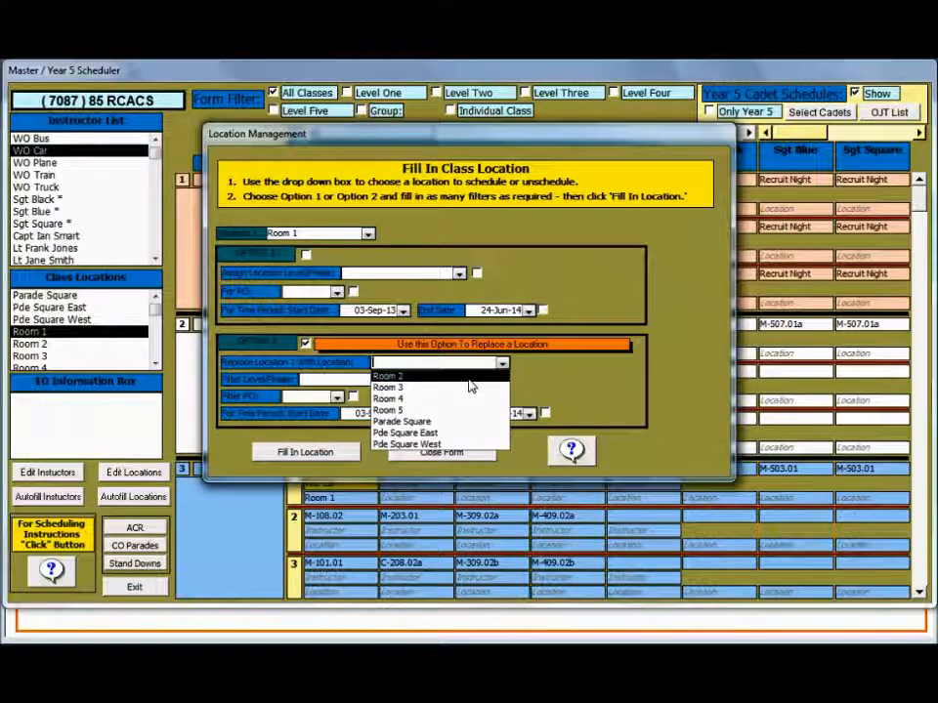
left_click(459, 376)
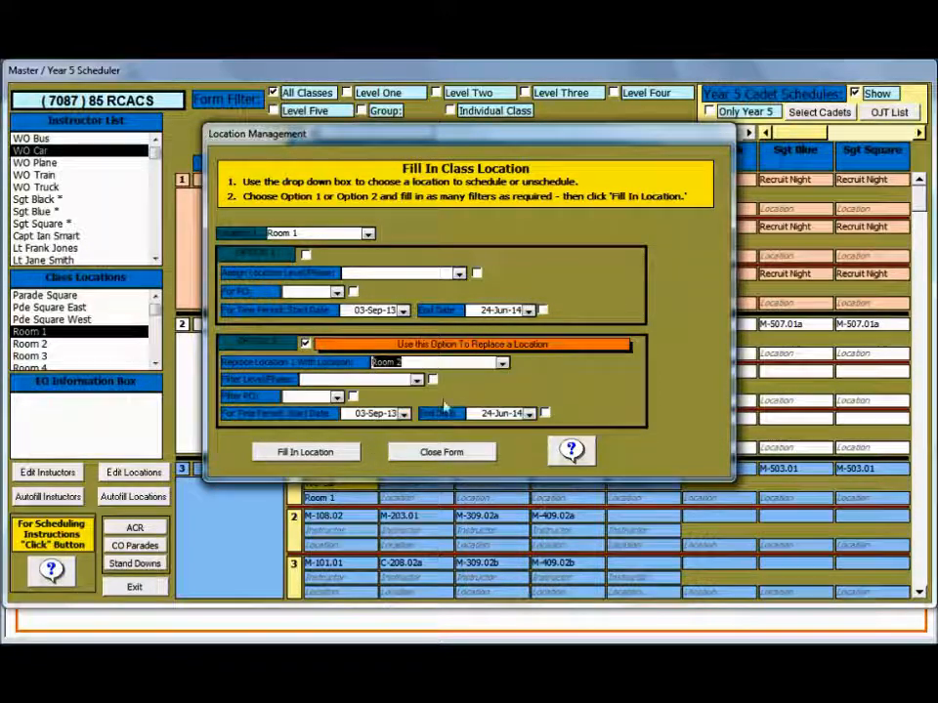
Apply the location replacement with the Level One filter, and highlight Room 2's classes in the schedule.
left_click(416, 379)
left_click(398, 393)
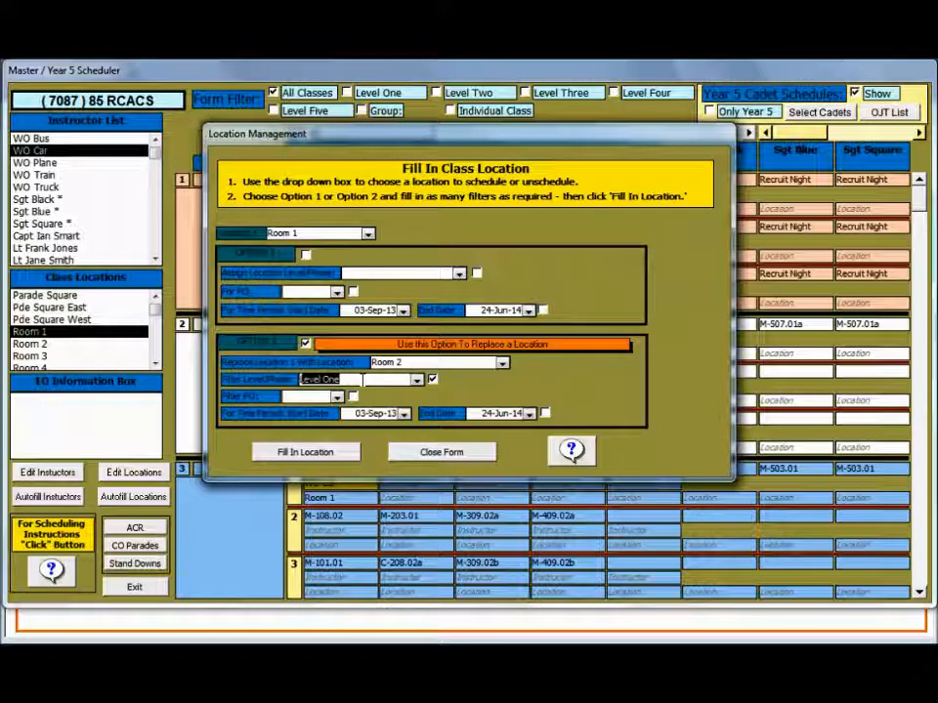
left_click(333, 454)
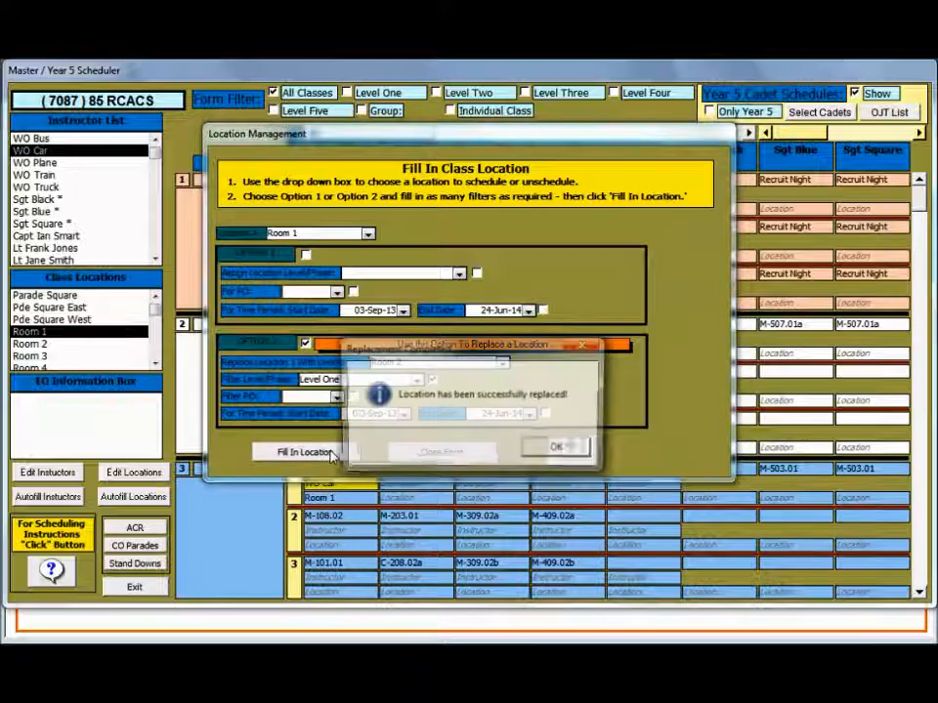
left_click(550, 448)
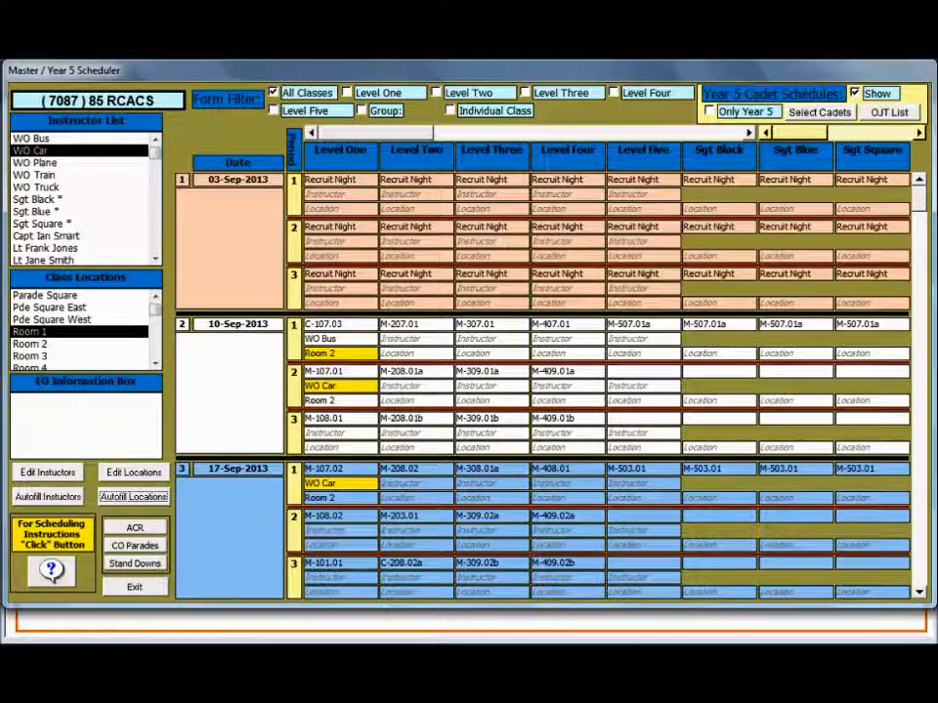
left_click(347, 386)
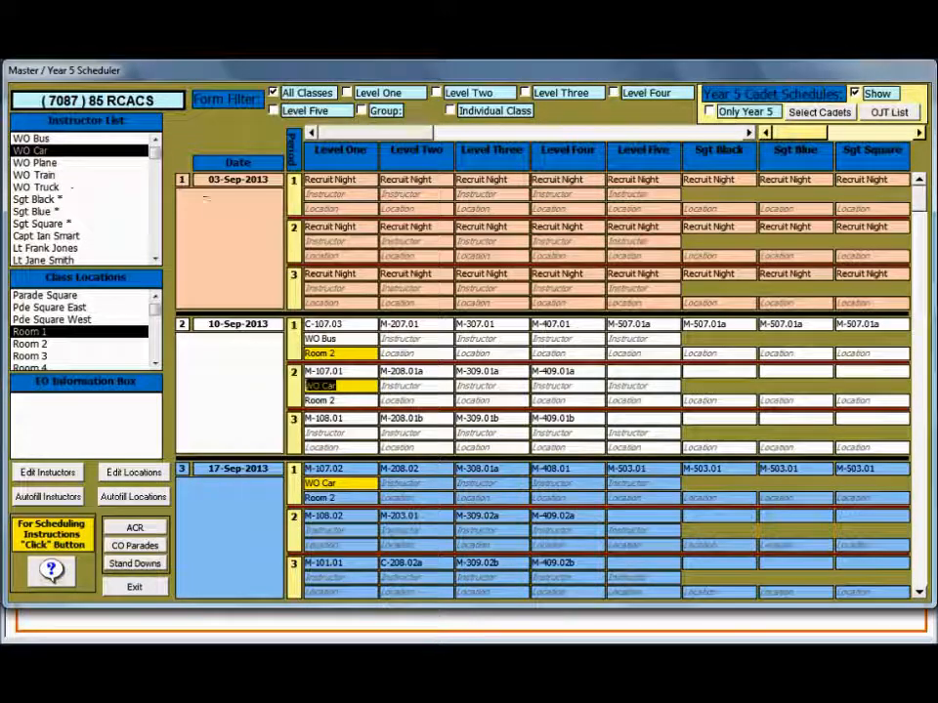
left_click(33, 344)
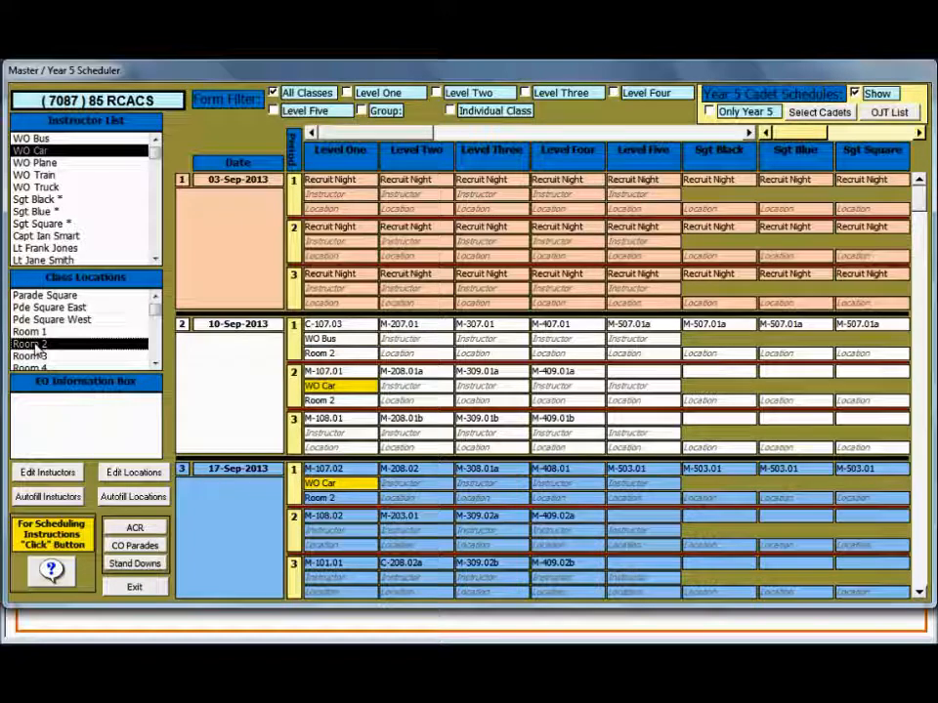
Check the classes held in Room 2 through the September and October schedule and on its yearly assignment page.
left_click(342, 353)
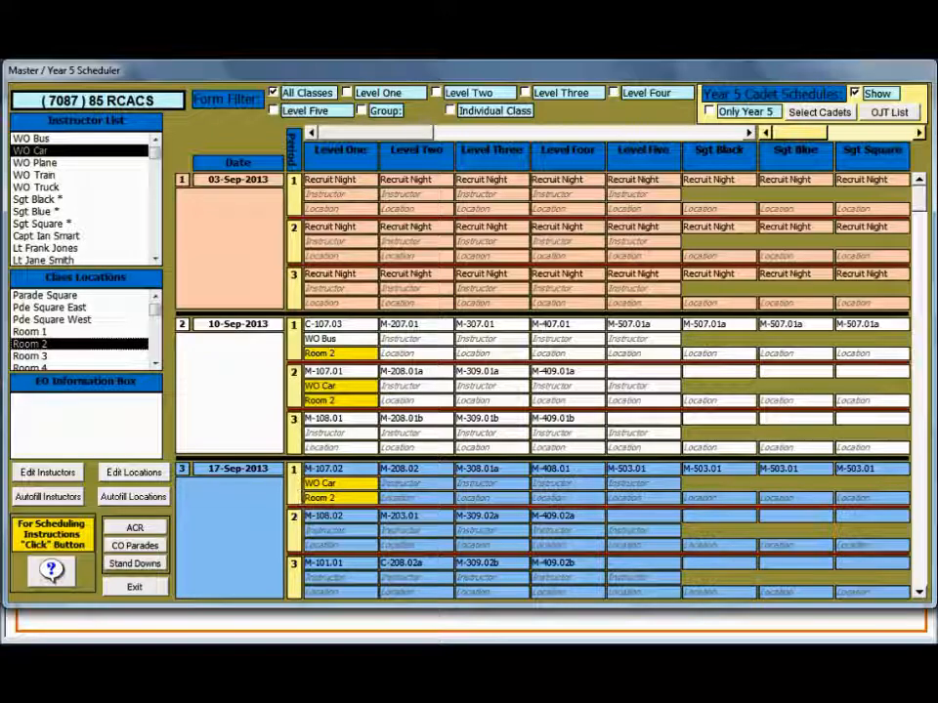
left_click(918, 558)
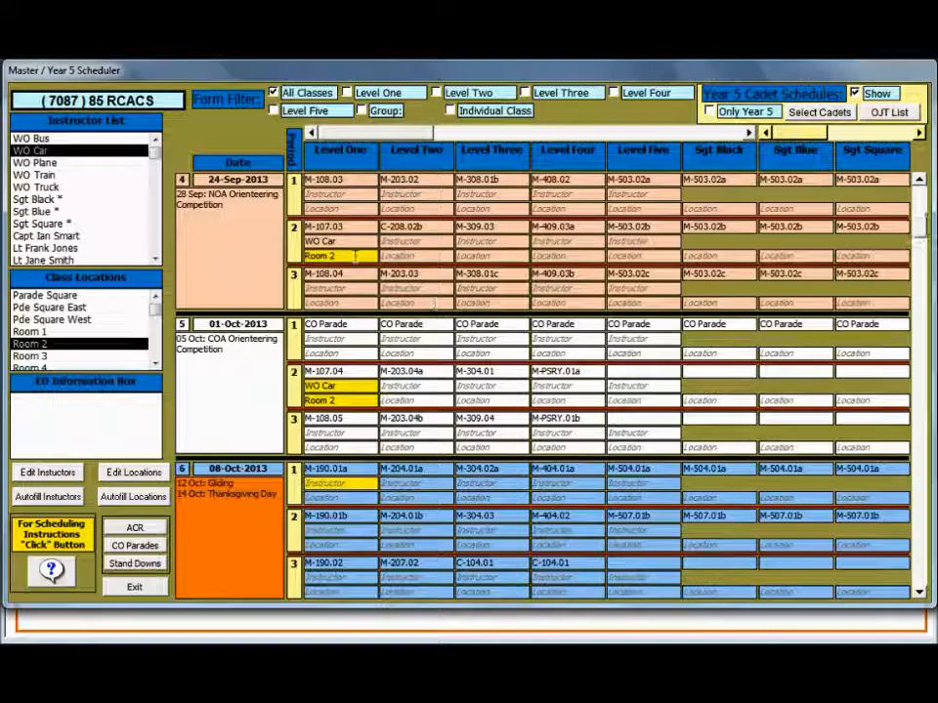
double_click(32, 345)
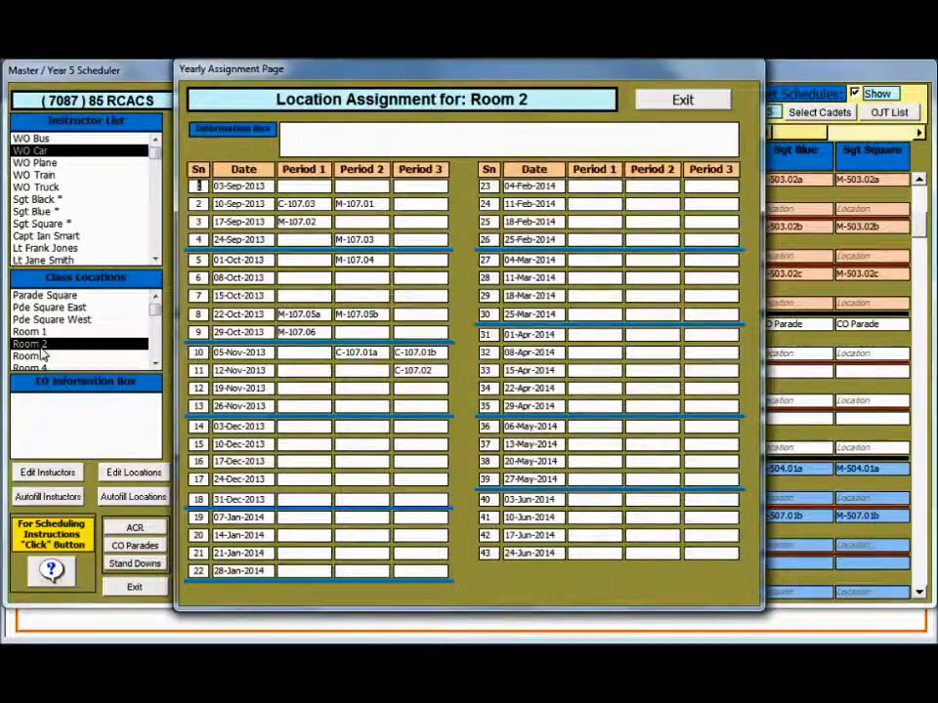
left_click(684, 102)
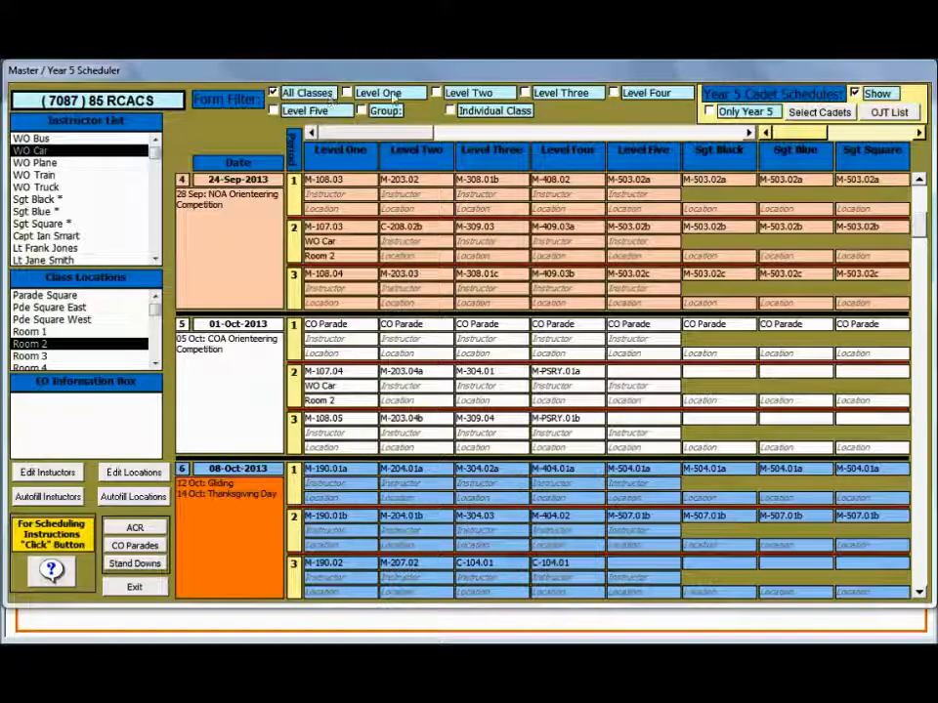
Filter the schedule by Level One, with and without Level Two, to compare the instructors and locations offered.
left_click(347, 93)
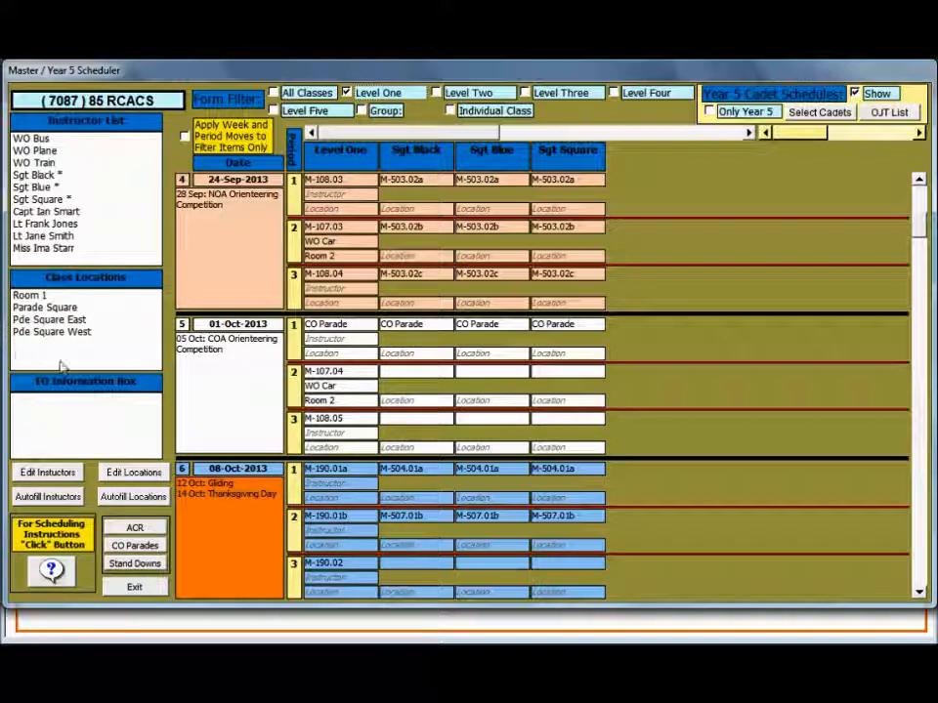
left_click(436, 92)
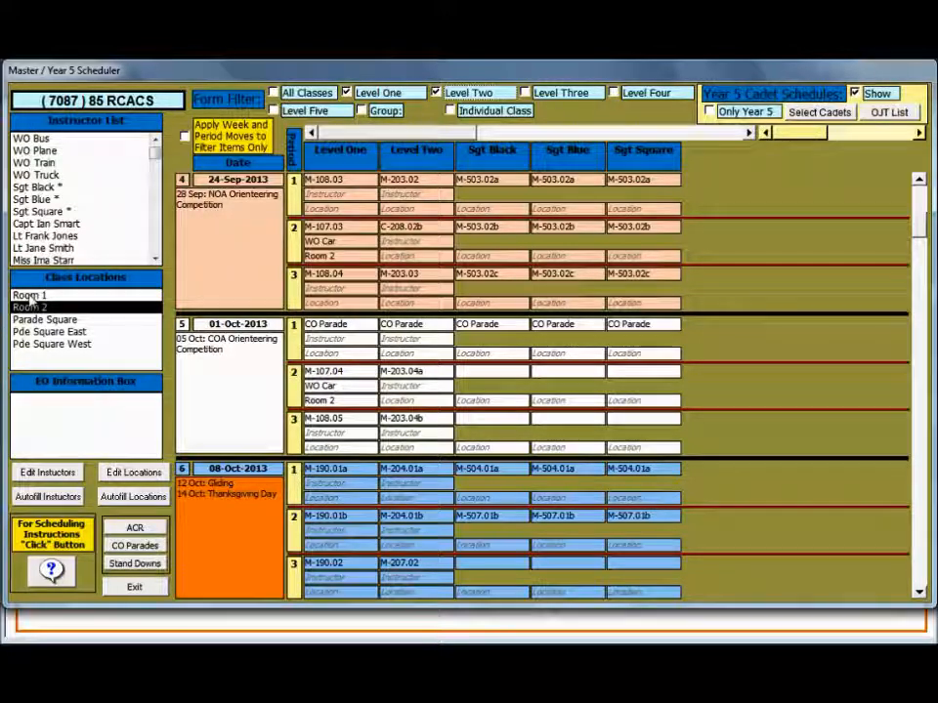
left_click(437, 93)
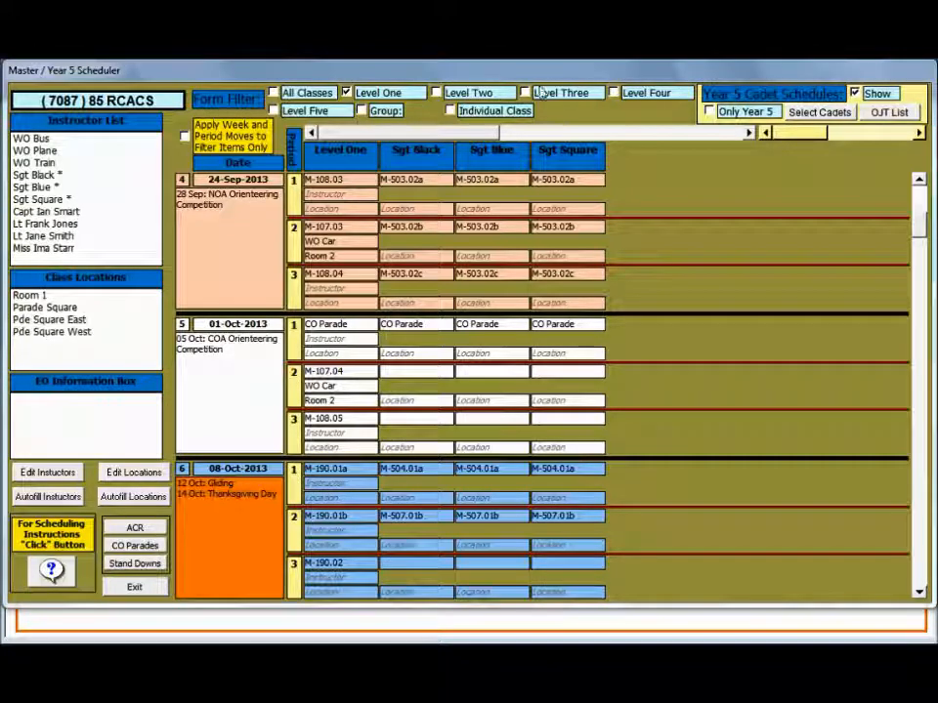
Filter the schedule by Level Five and examine the classes offered to the first Year 5 cadet for periods 3 and 2 on 01-Oct-2013.
left_click(274, 111)
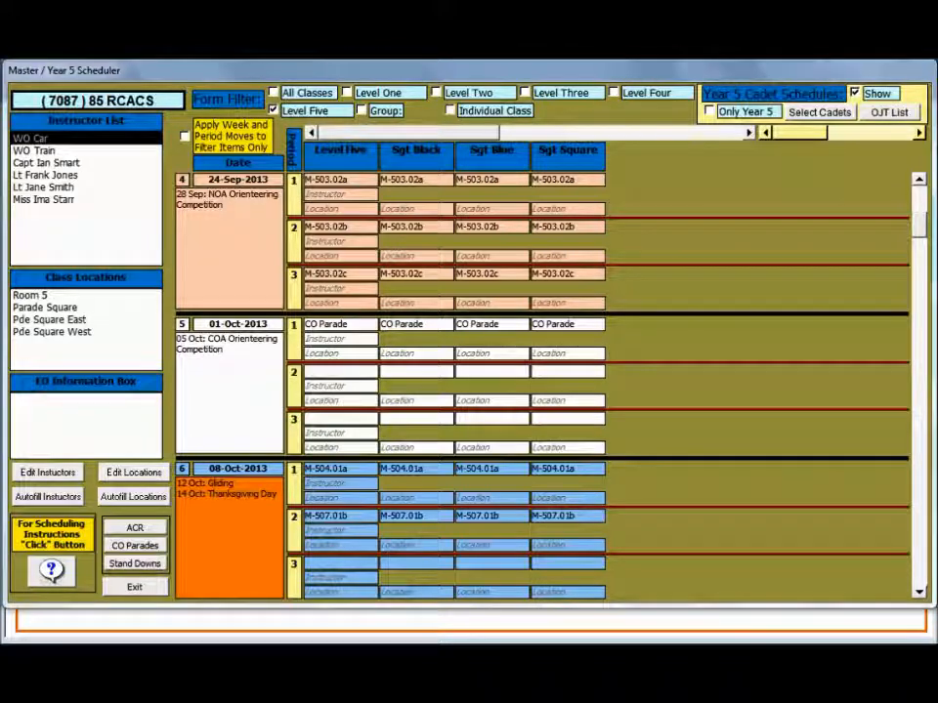
left_click(414, 421)
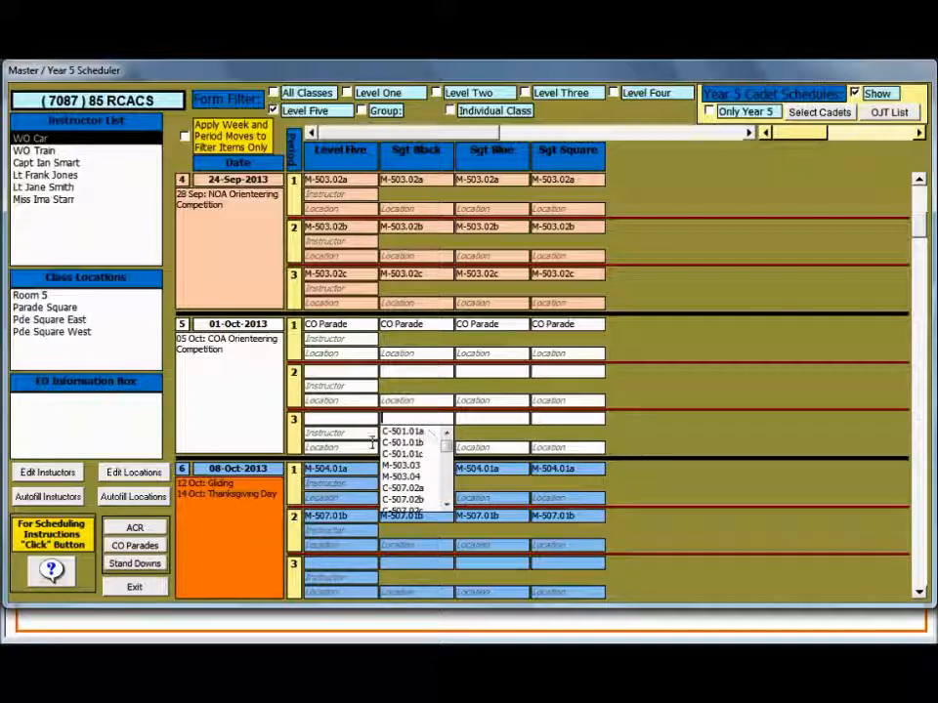
left_click(446, 504)
left_click(446, 504)
left_click(446, 504)
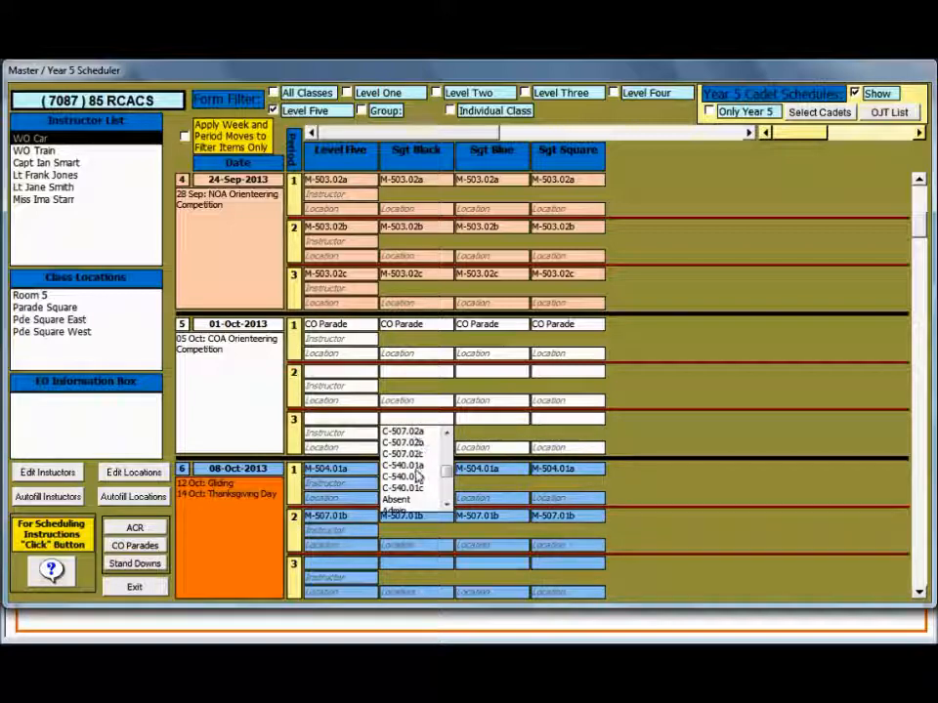
left_click(447, 504)
left_click(447, 504)
left_click(447, 504)
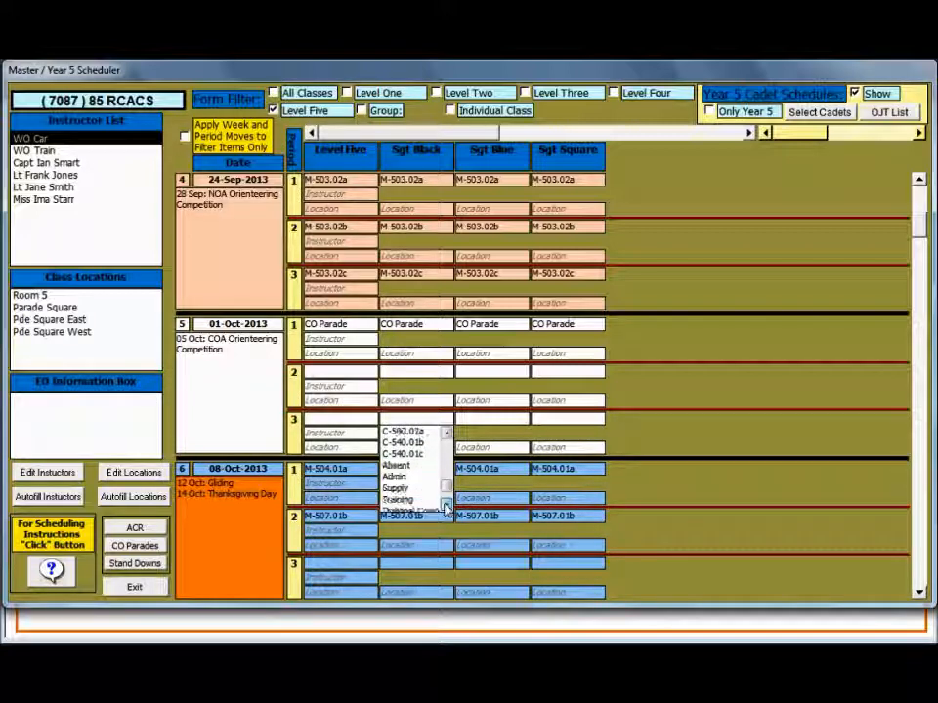
left_click(447, 504)
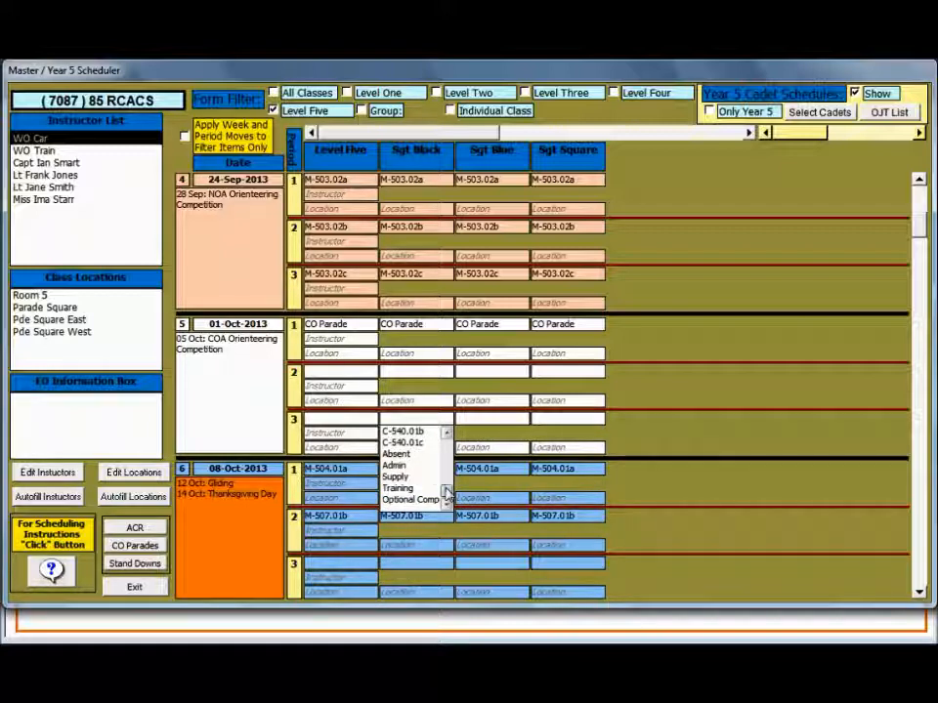
left_click_drag(446, 494, 446, 443)
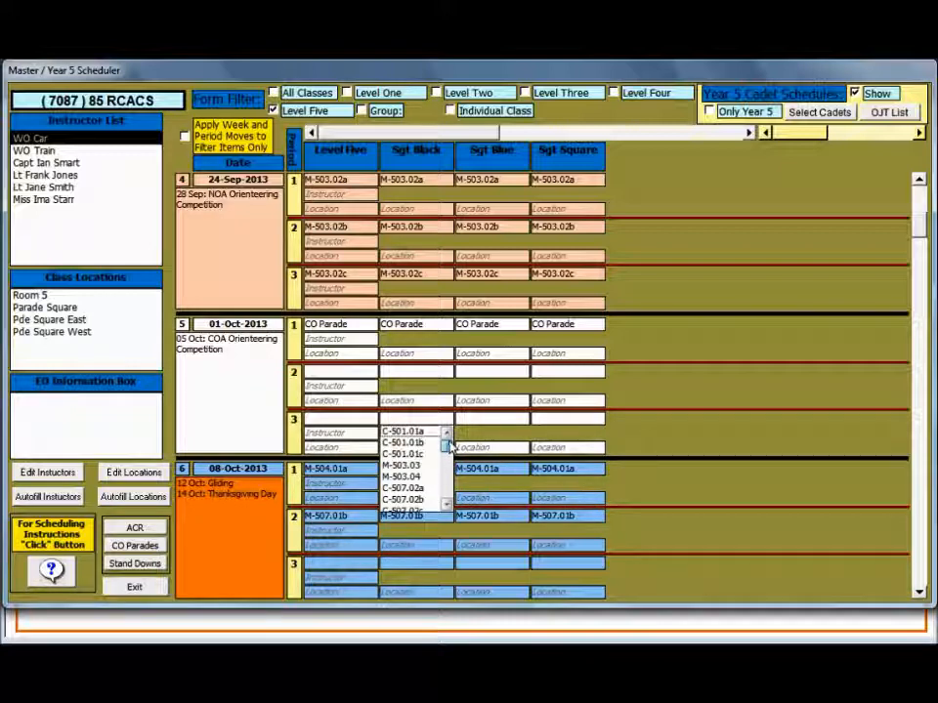
left_click(422, 372)
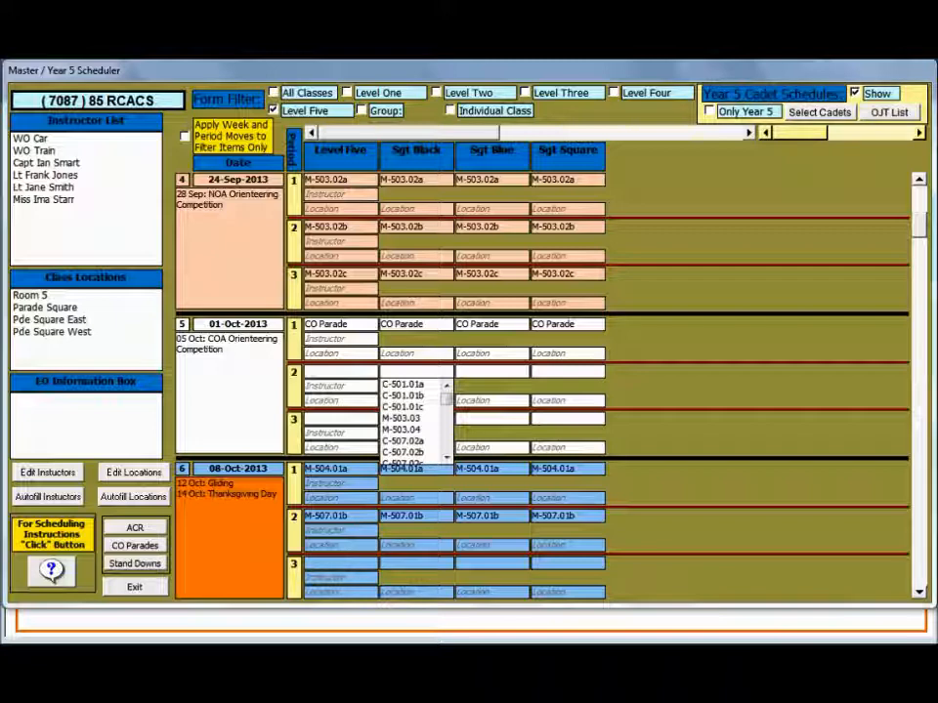
left_click(415, 370)
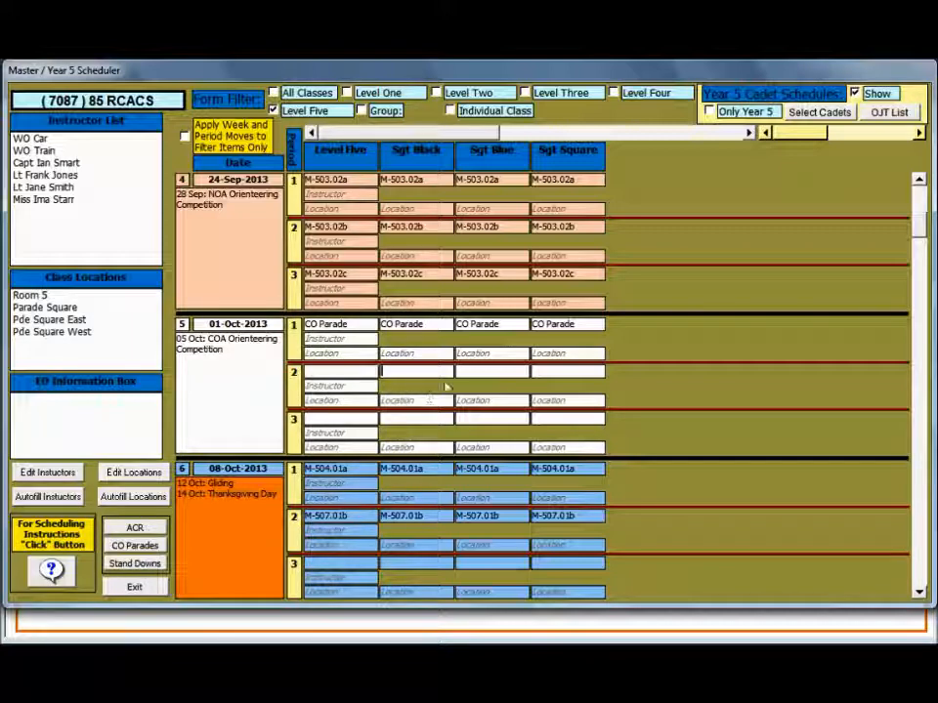
Show all classes and assign the first Year 5 cadet as instructor of Level One class M-108.05 in period 3 on 01-Oct-2013.
left_click(274, 93)
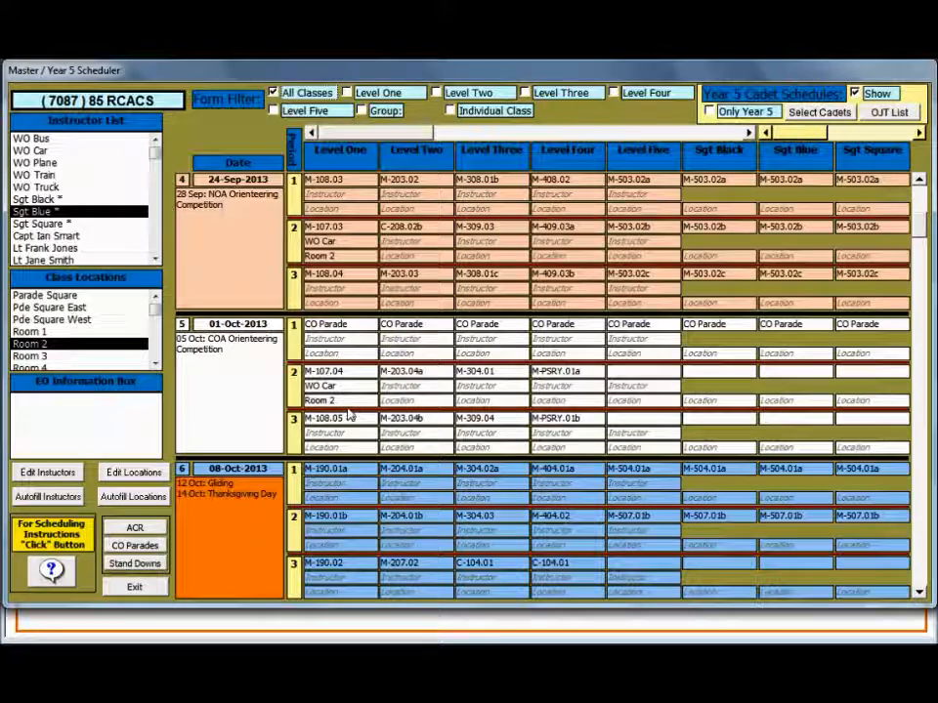
left_click(49, 200)
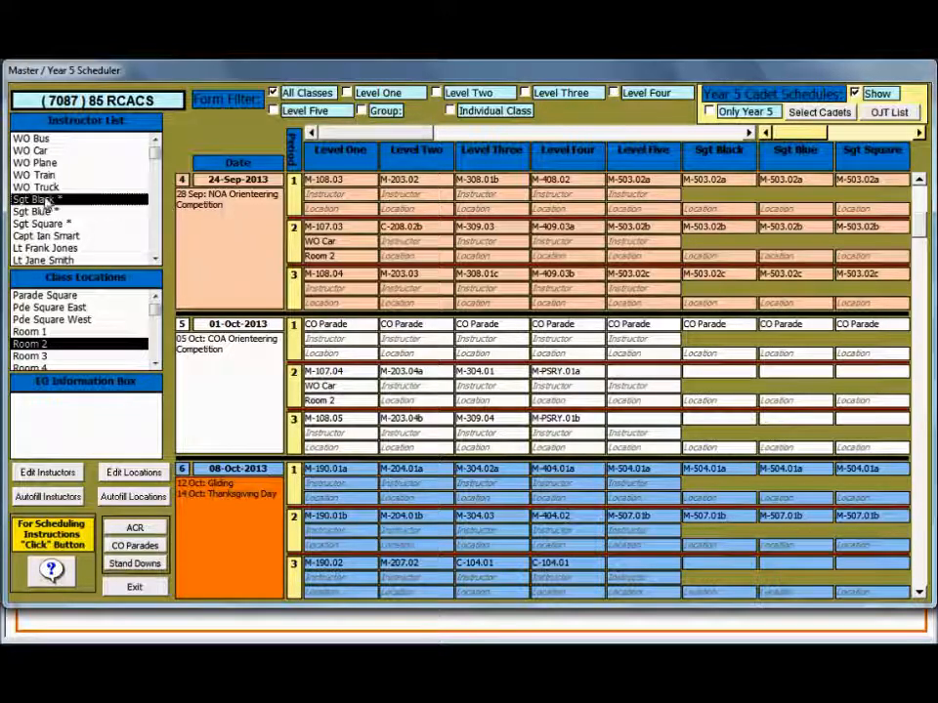
left_click(344, 433)
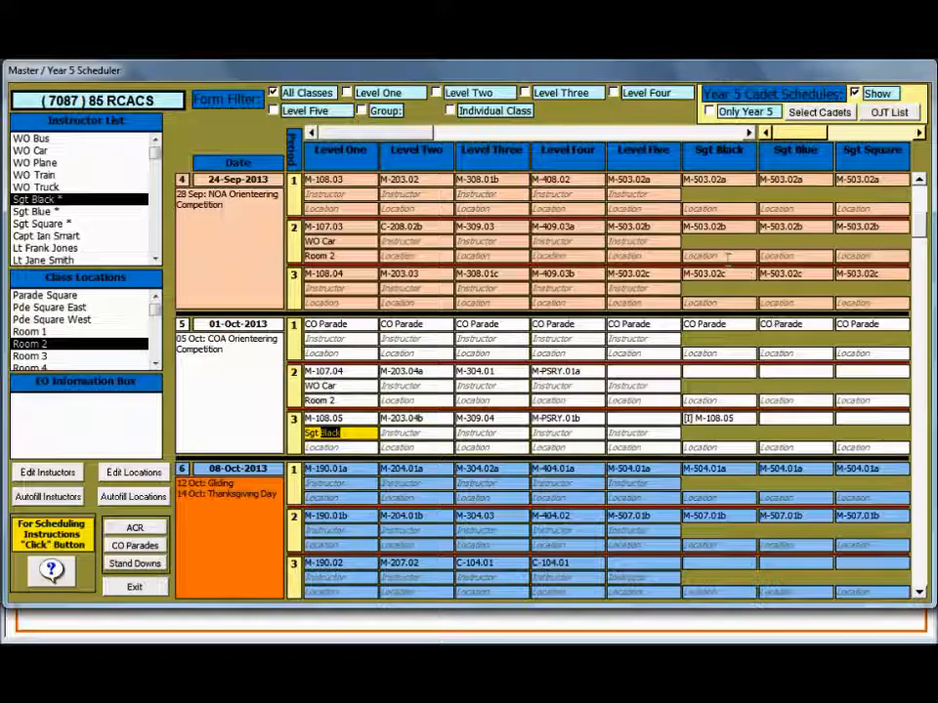
left_click(732, 418)
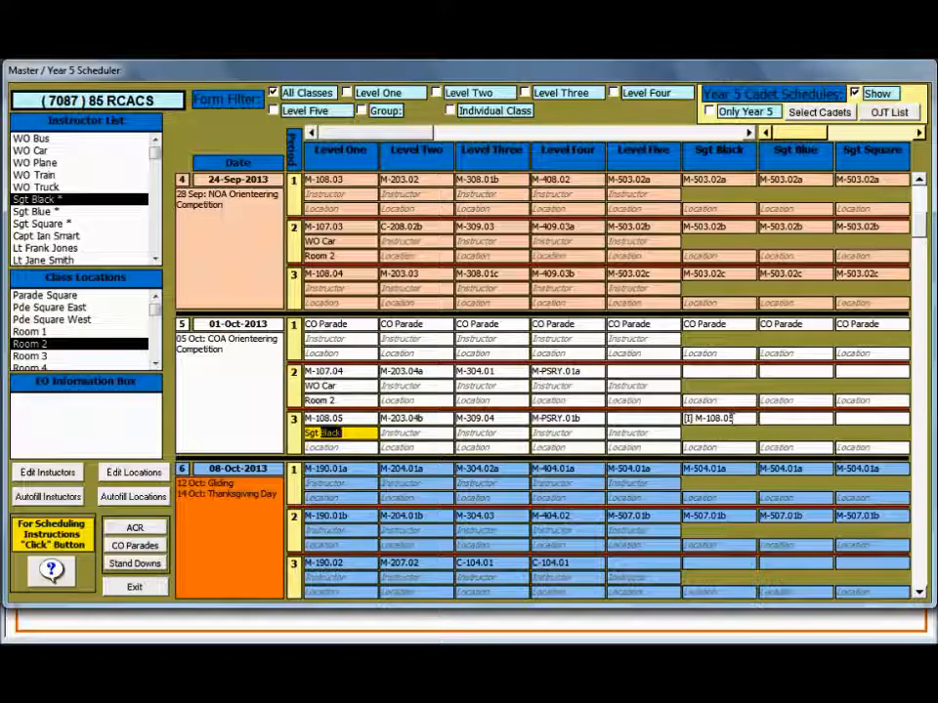
Remove the cadet instructor from Level One class M-108.05 on 01-Oct-2013 and assign the same cadet again.
left_click(343, 432)
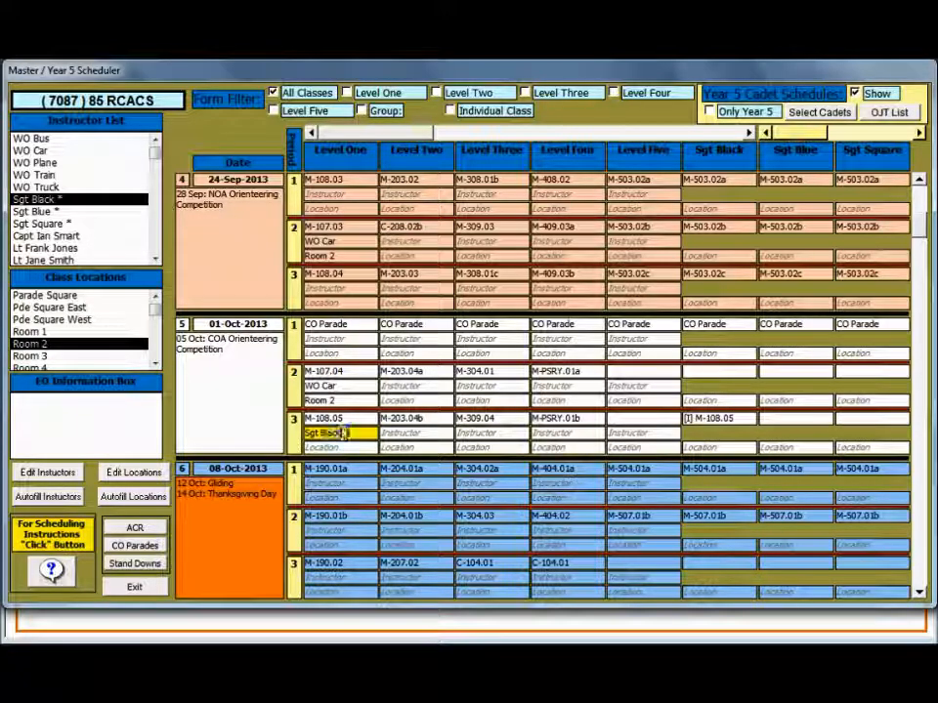
double_click(343, 433)
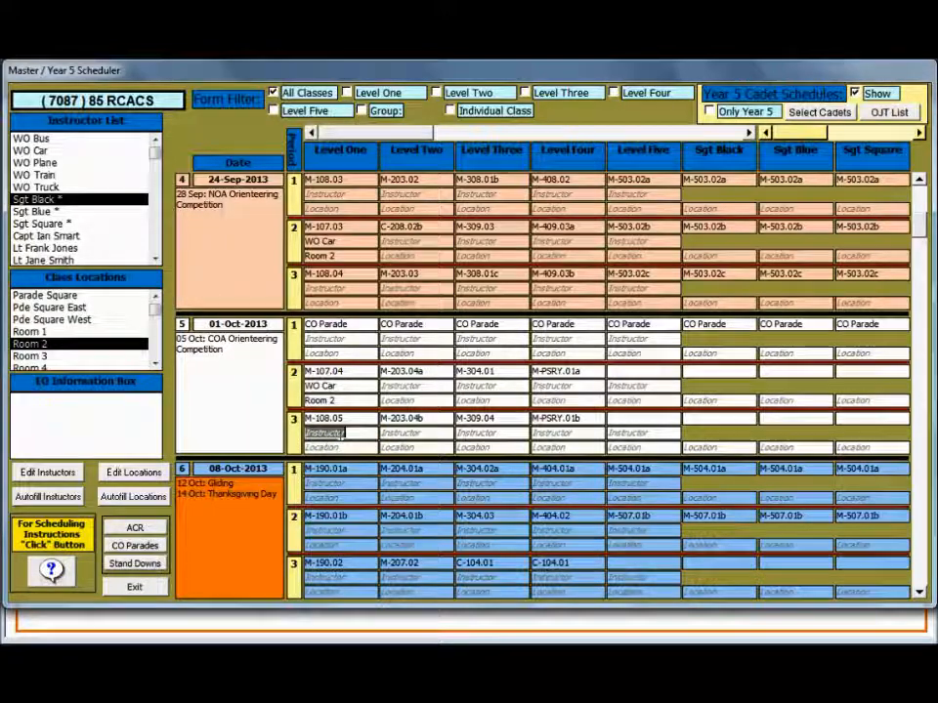
double_click(339, 433)
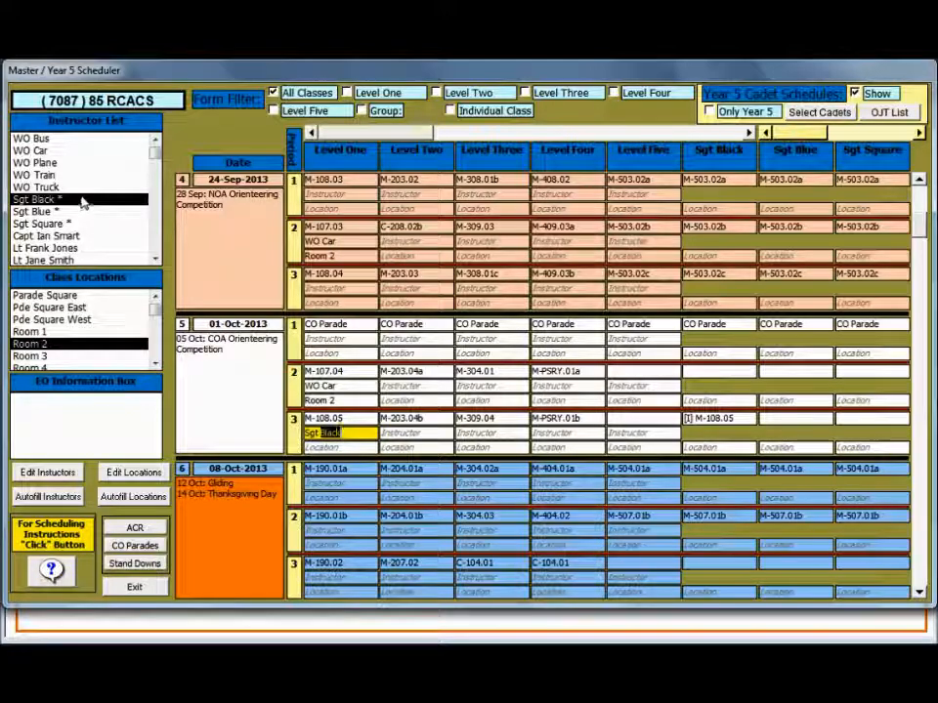
Assign the second Year 5 cadet as instructor of Level One class M-190.02 in period 3 on 08-Oct-2013.
left_click(48, 212)
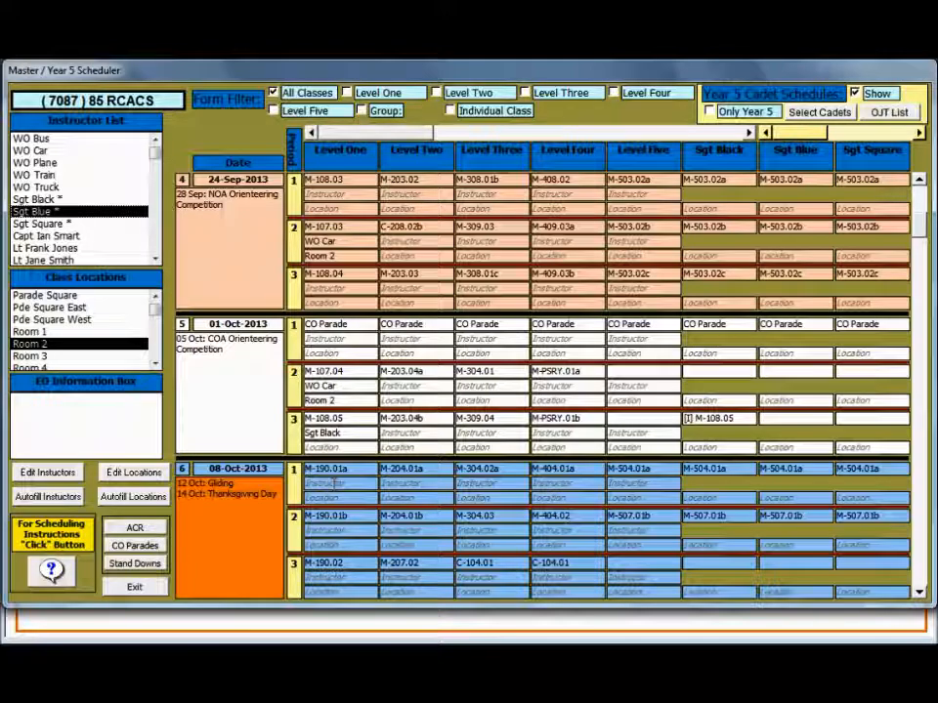
left_click(334, 577)
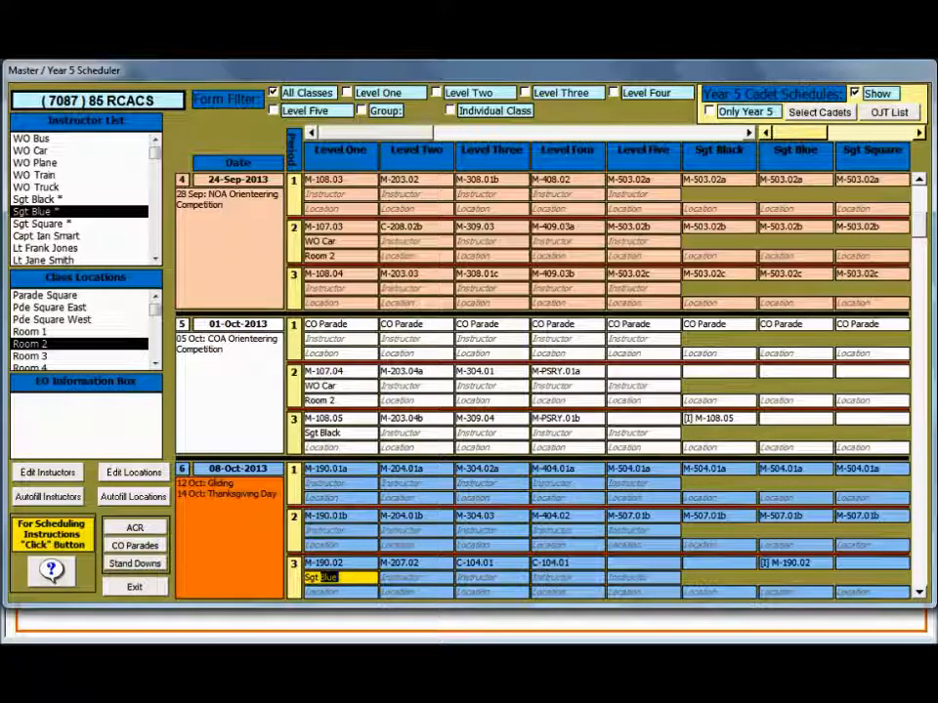
left_click(339, 577)
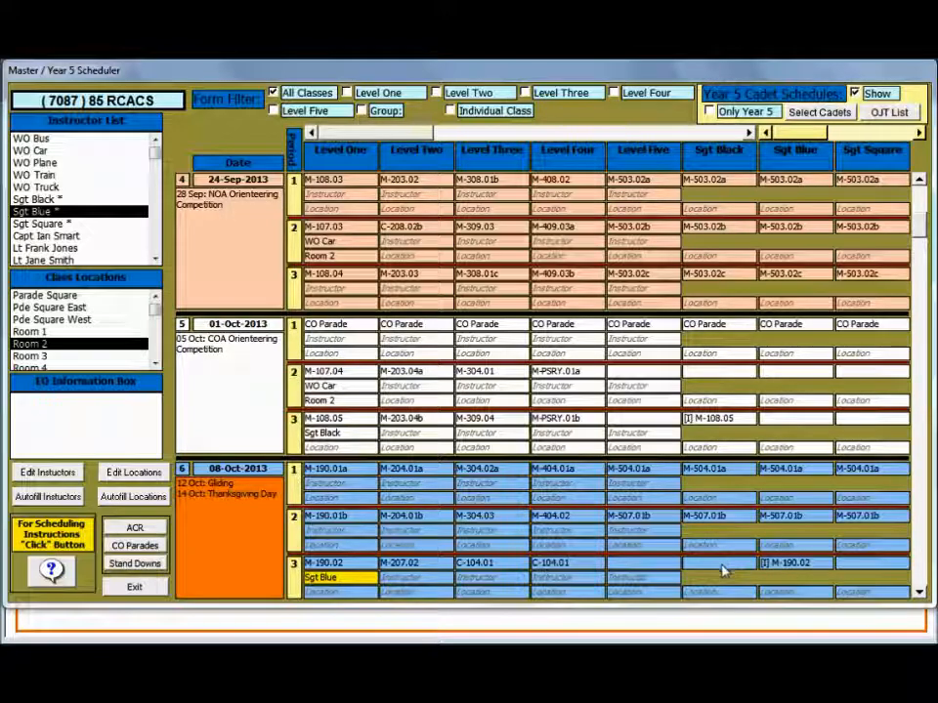
Schedule C-501.01a, C-501.01b and C-501.01c for the first Year 5 cadet in periods 1 to 3 on 15-Oct-2013.
left_click(919, 596)
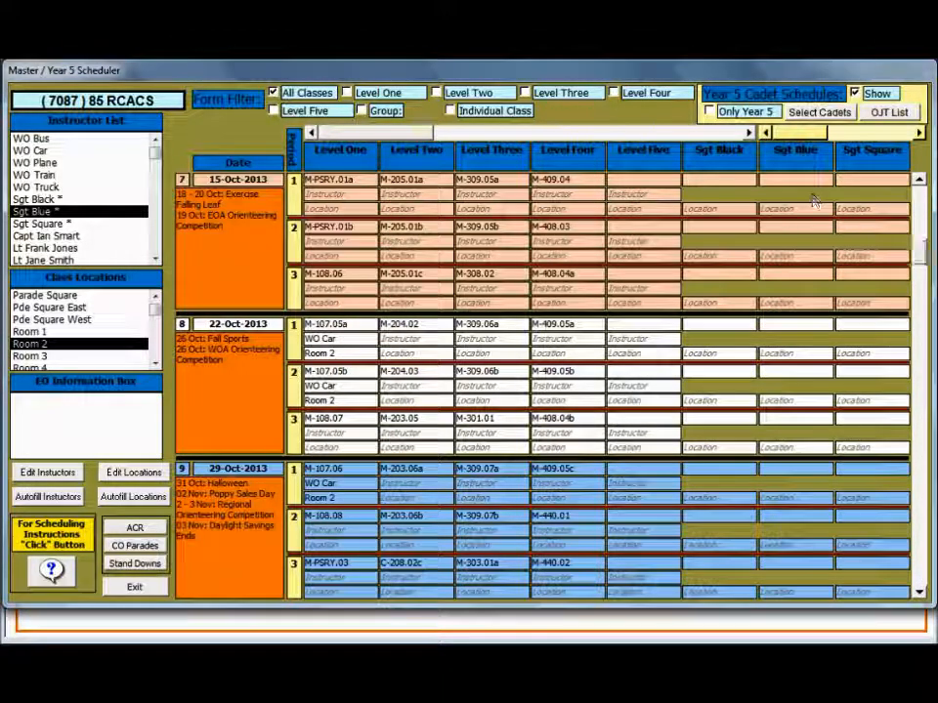
left_click(713, 181)
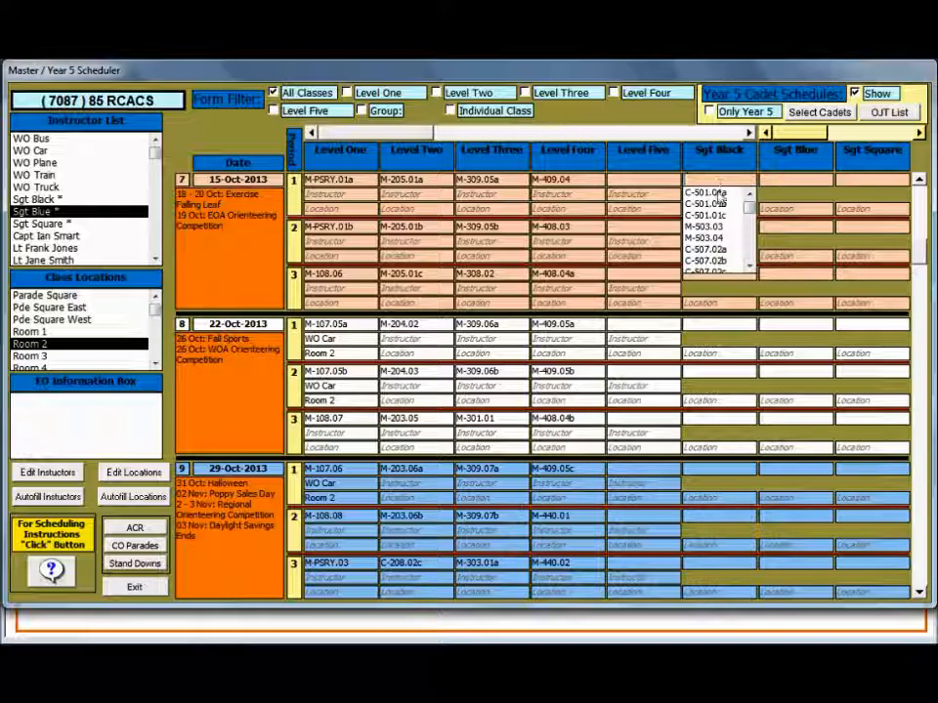
left_click(721, 195)
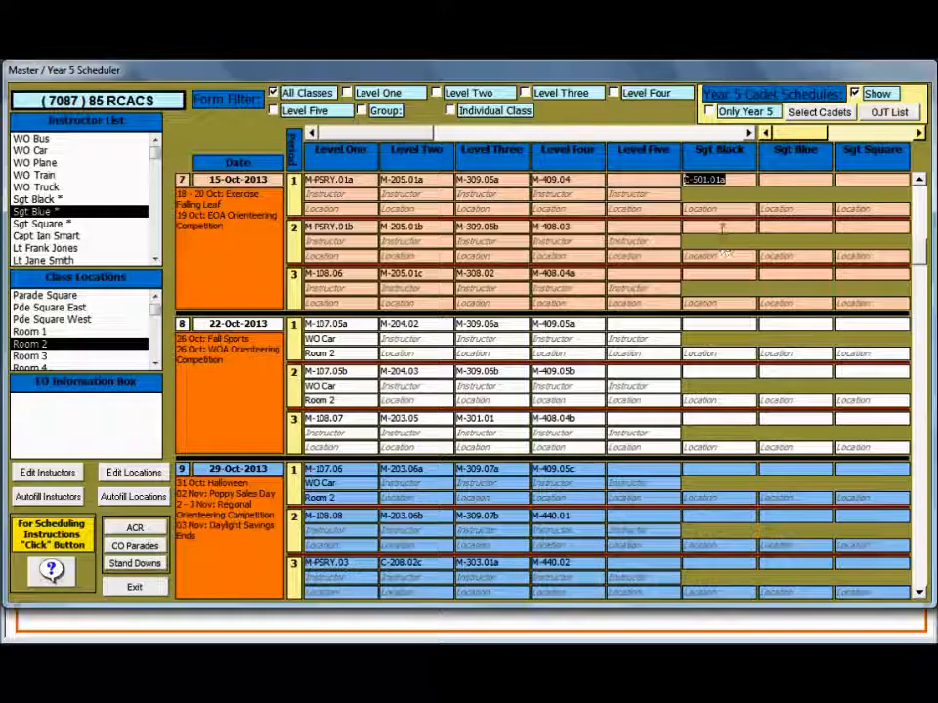
left_click(721, 227)
left_click(725, 249)
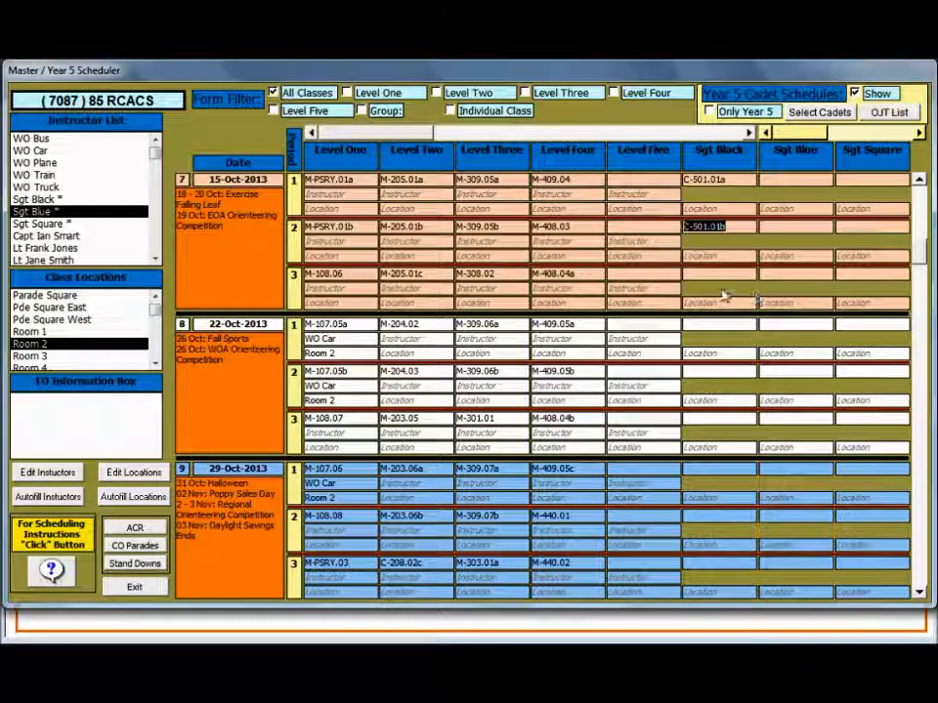
left_click(721, 274)
left_click(727, 293)
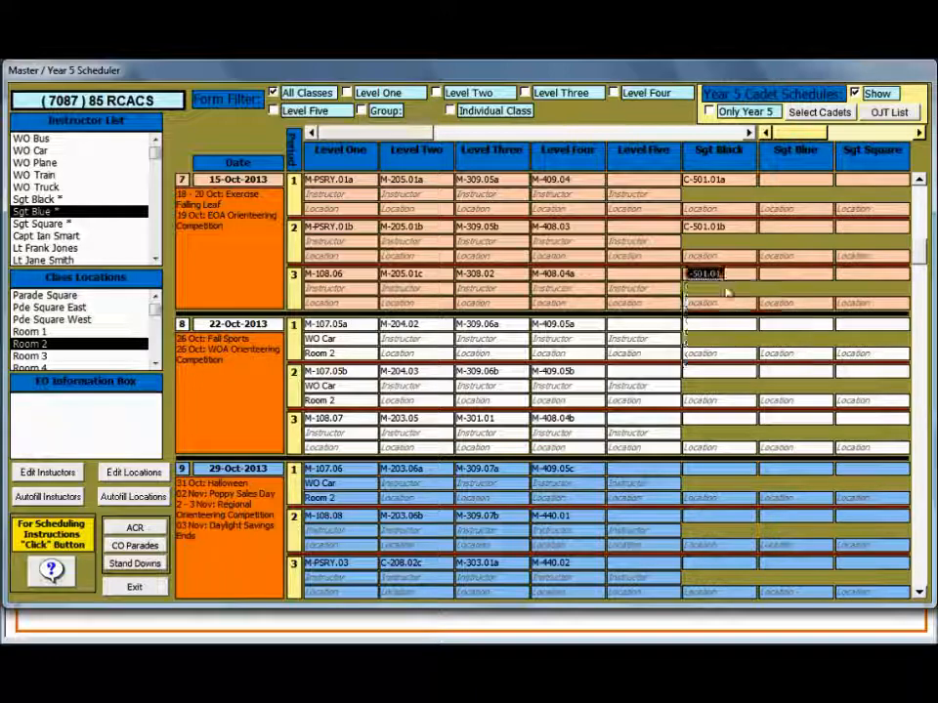
Schedule C-507.02a, C-507.02b and C-507.02c for the first Year 5 cadet in periods 1 to 3 on 29-Oct-2013.
left_click(721, 470)
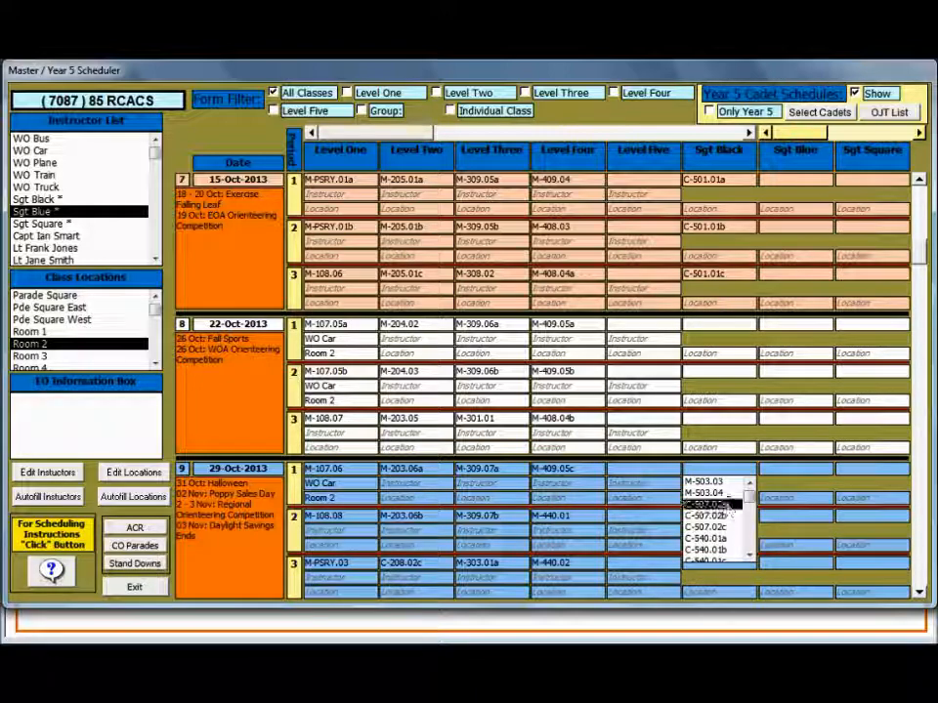
left_click(728, 506)
left_click(721, 418)
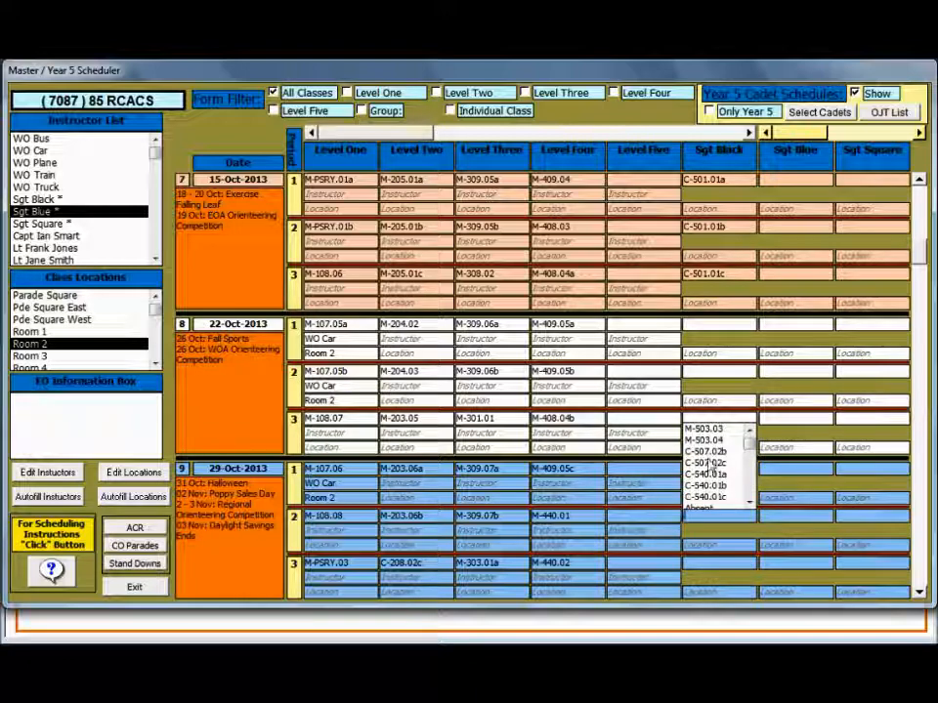
left_click(717, 452)
left_click(727, 562)
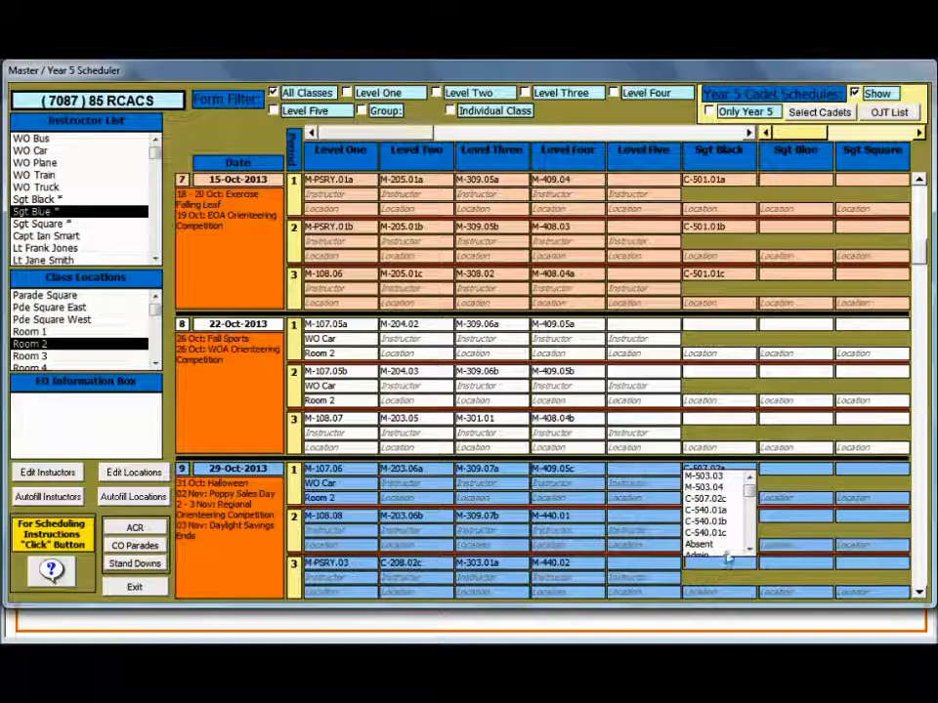
left_click(723, 498)
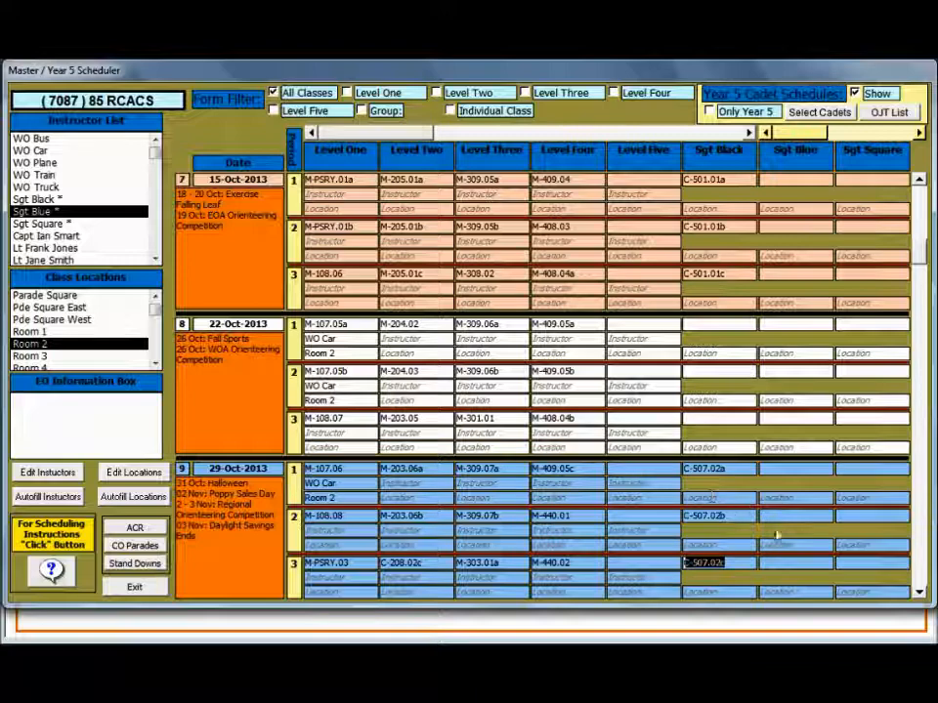
left_click(922, 580)
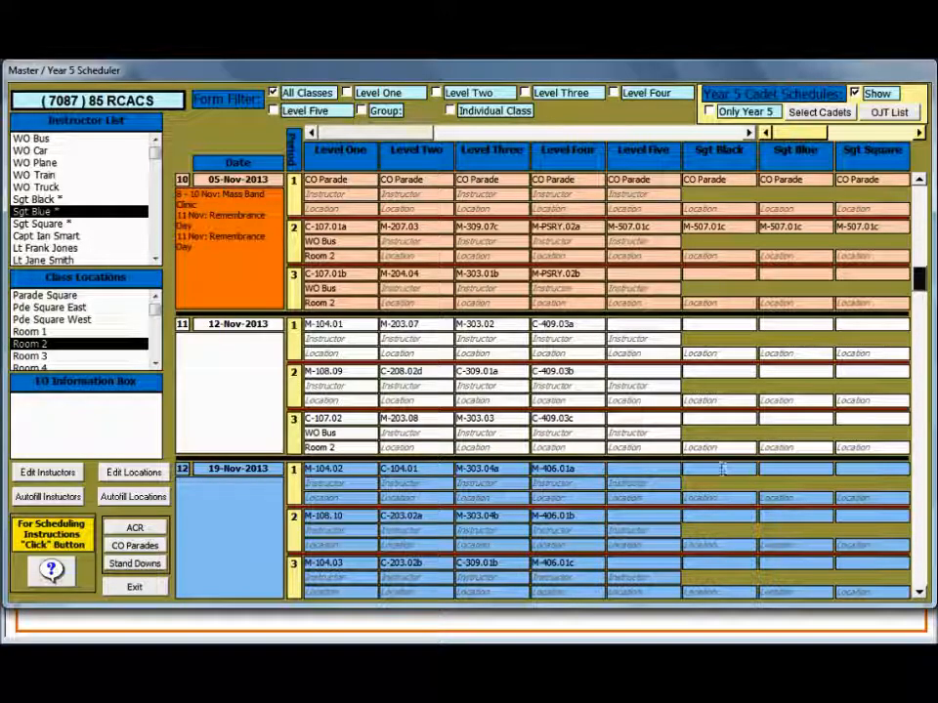
left_click(723, 469)
left_click(721, 482)
left_click(715, 517)
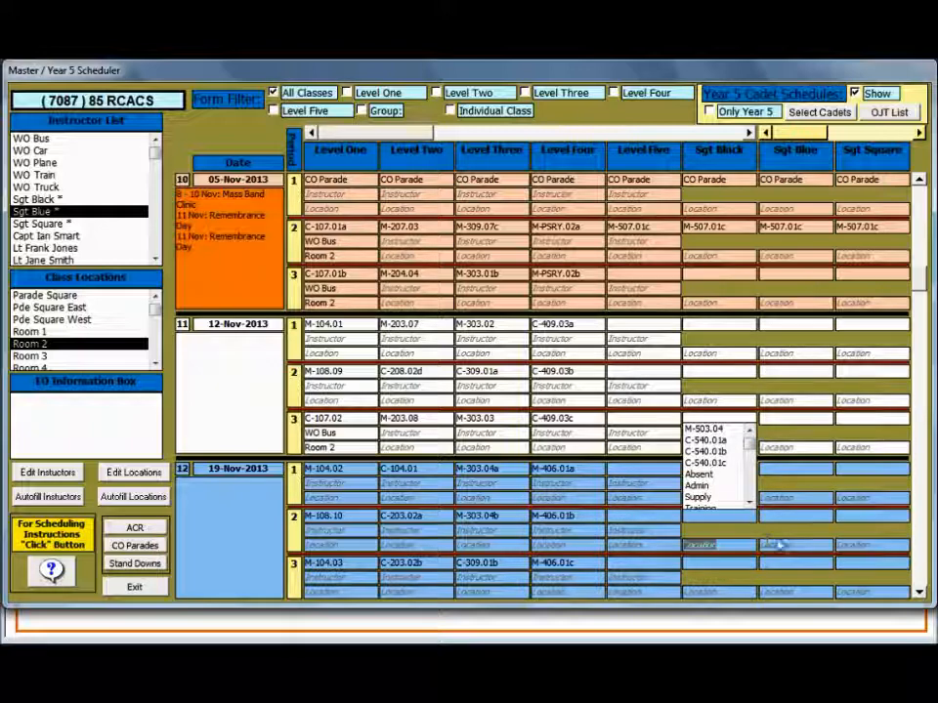
left_click(731, 419)
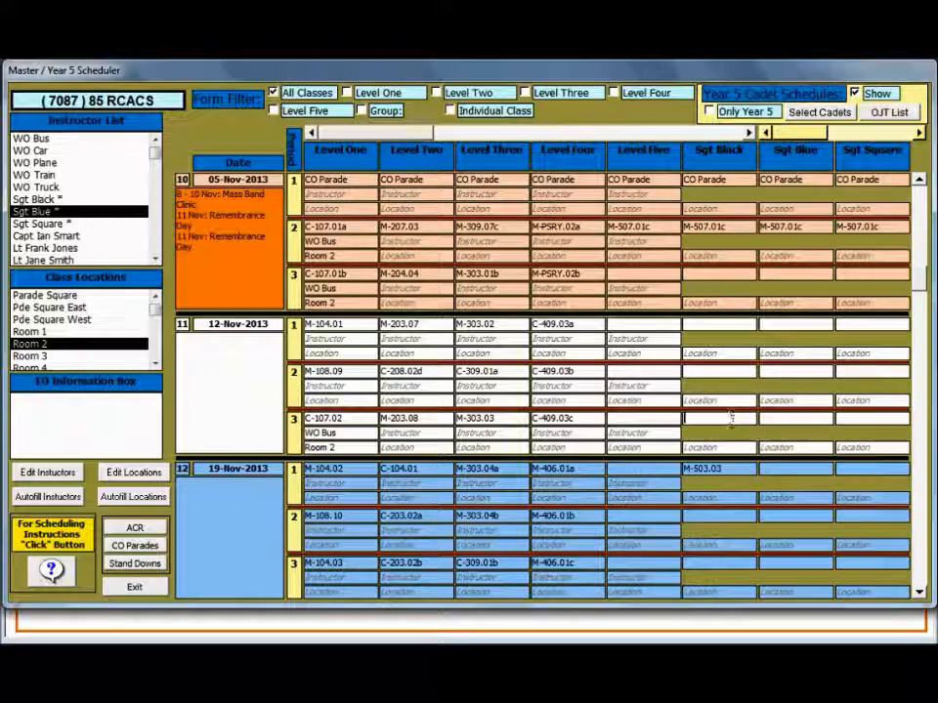
double_click(720, 470)
key("Delete")
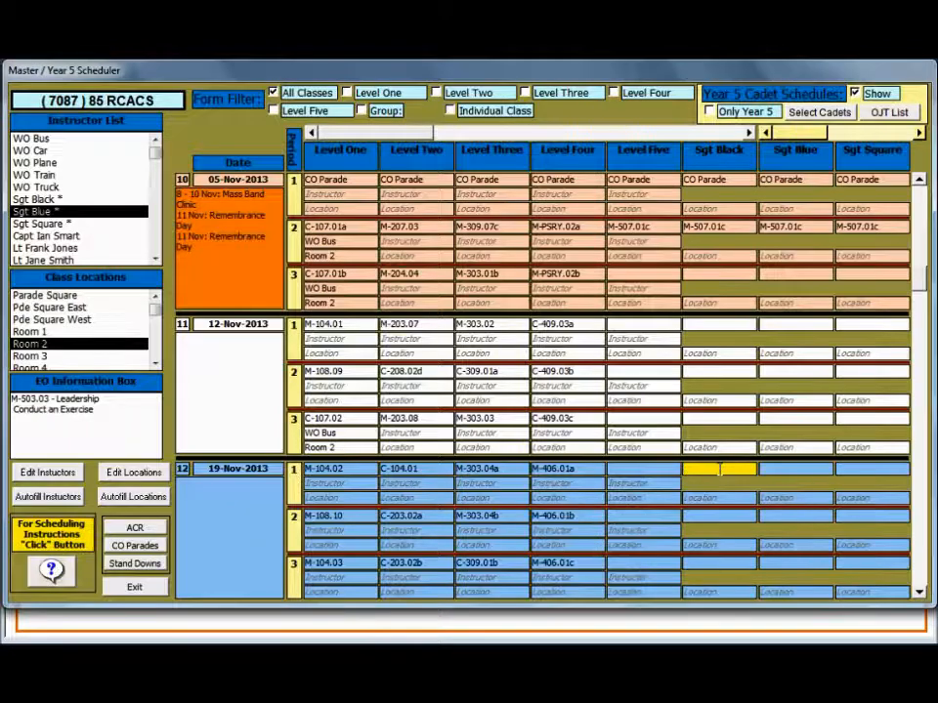
Schedule C-540.01a, C-540.01b and C-540.01c for the first Year 5 cadet in periods 1 to 3 on 19-Nov-2013.
left_click(720, 472)
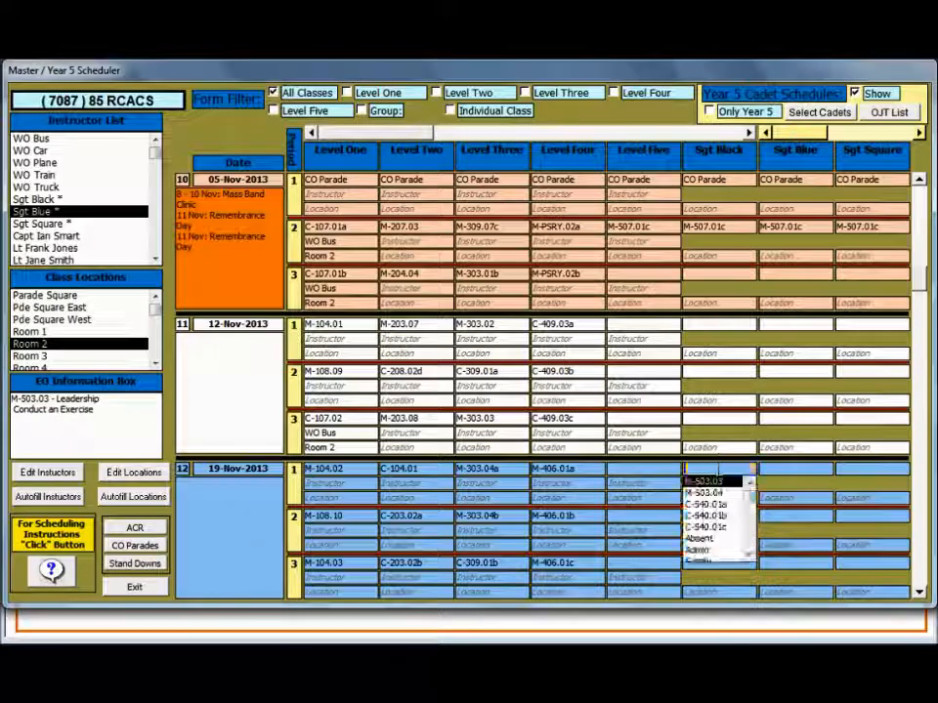
left_click(723, 504)
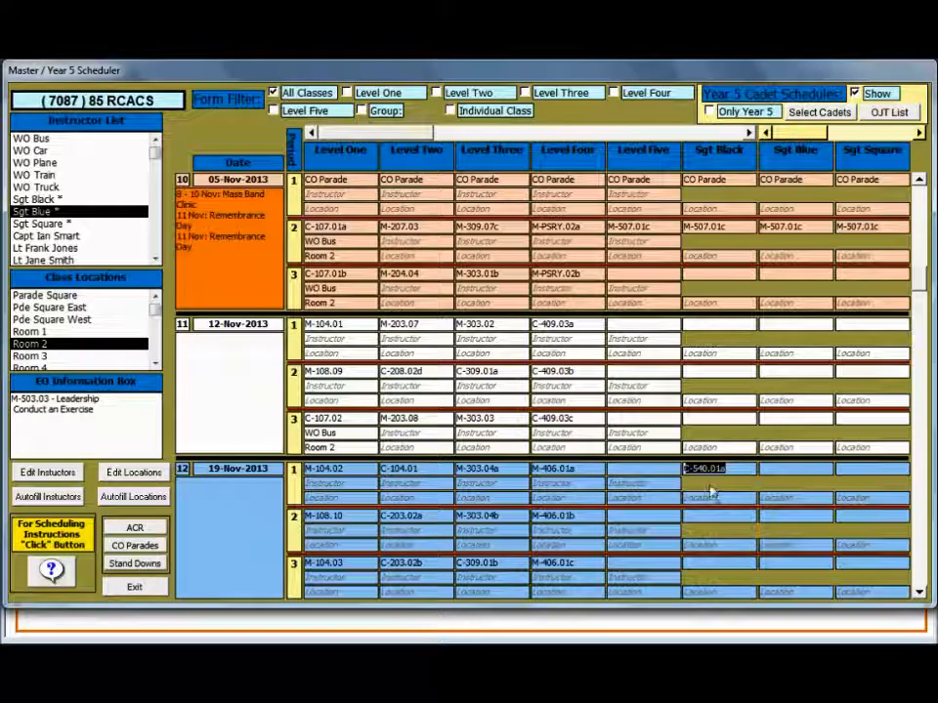
left_click(718, 515)
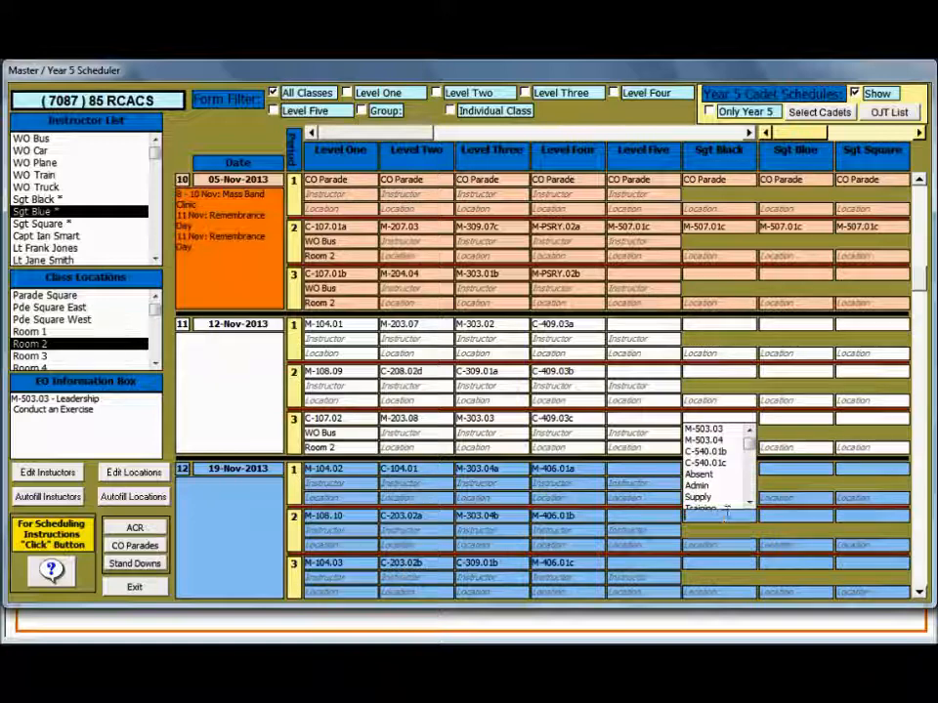
left_click(714, 449)
left_click(718, 562)
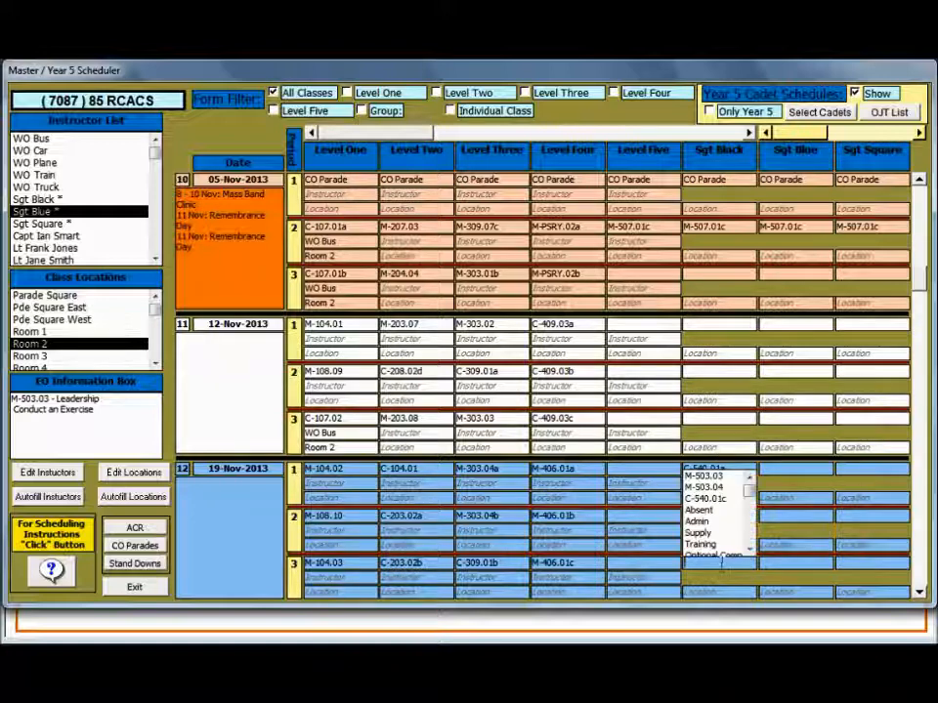
left_click(714, 496)
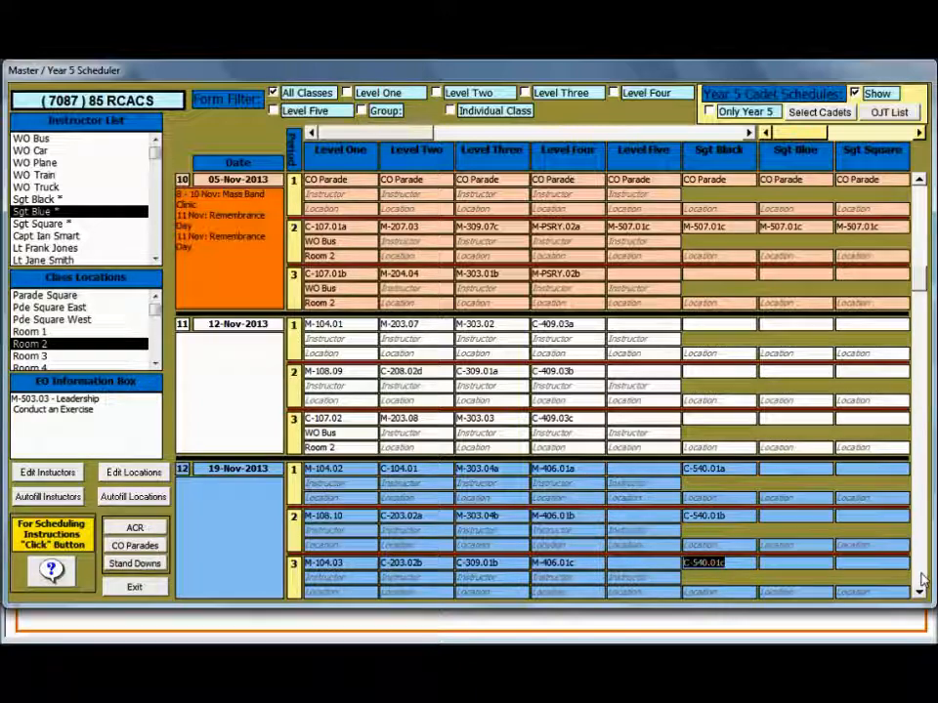
Examine the EOs and OJT activities available to the first and second Year 5 cadets for period 1 on 10-Dec-2013.
scroll(928, 594, "down", 1)
left_click(722, 469)
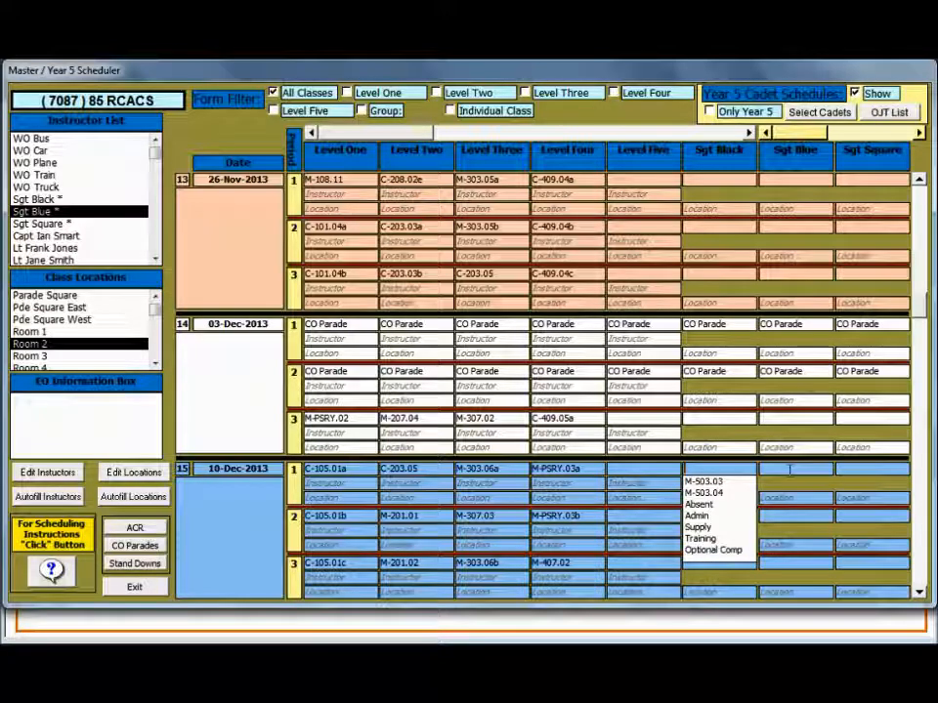
left_click(789, 471)
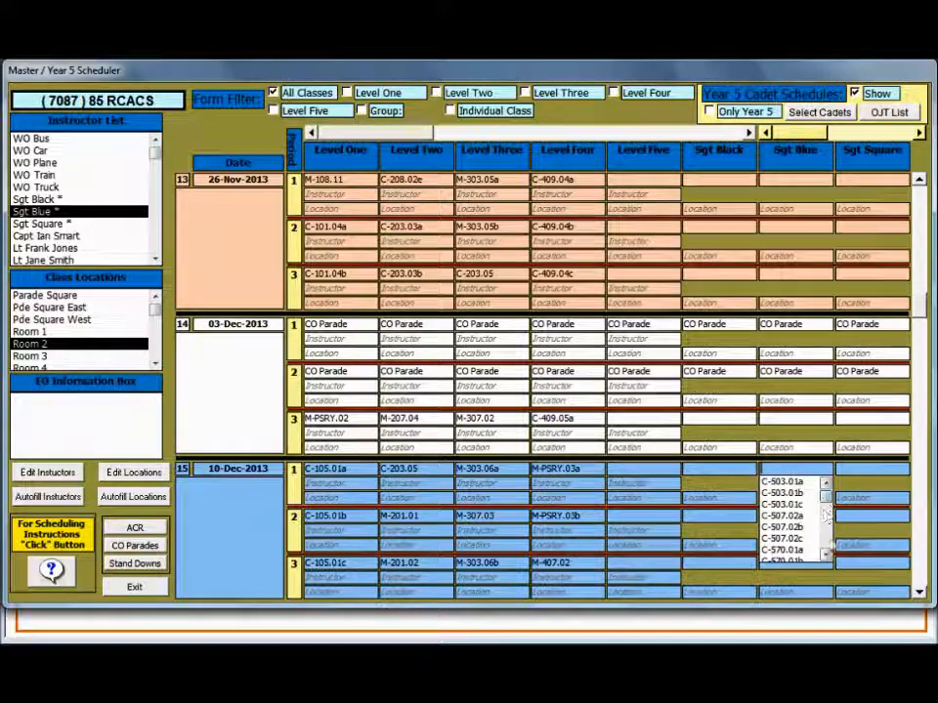
left_click(827, 556)
left_click(826, 556)
left_click(827, 556)
left_click(826, 556)
left_click(826, 556)
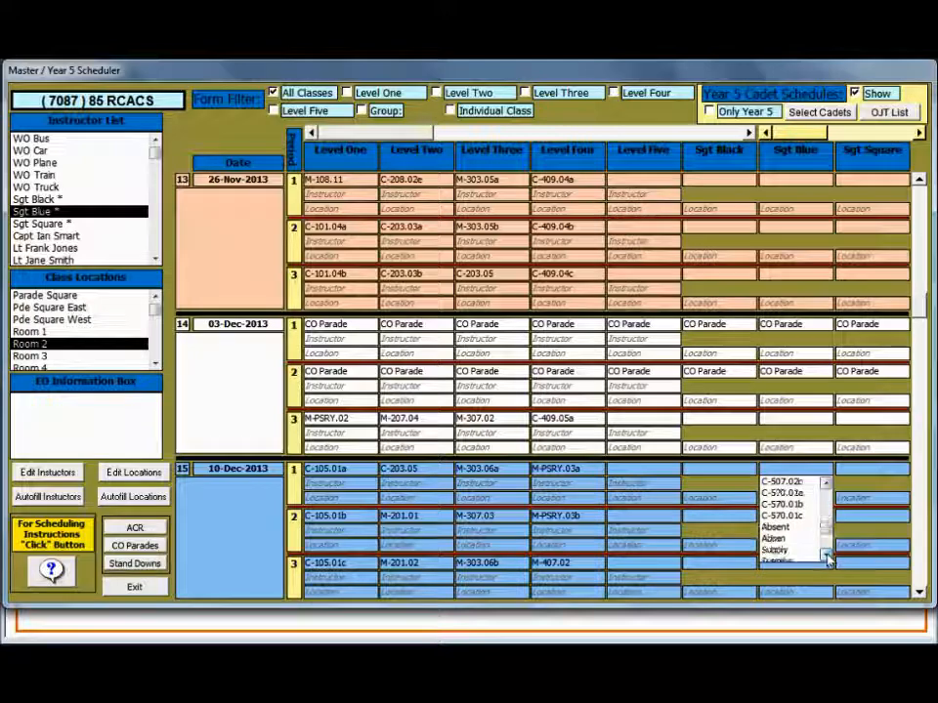
left_click(826, 556)
left_click(826, 556)
left_click_drag(826, 542, 825, 492)
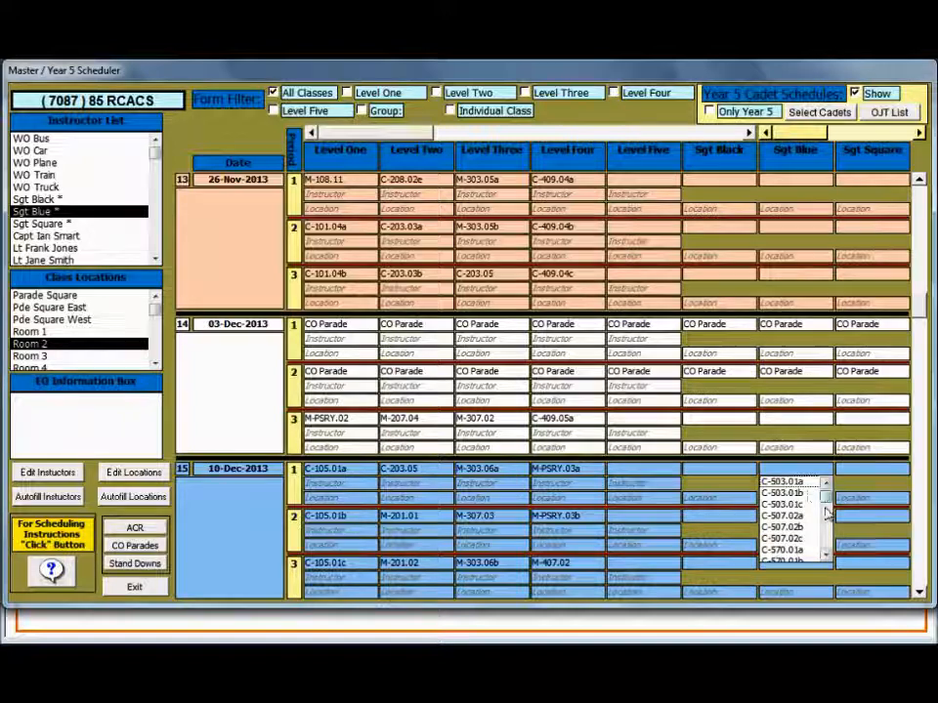
Schedule the Admin activity for the first Year 5 cadet in periods 1 to 3 on 10-Dec-2013.
left_click(703, 469)
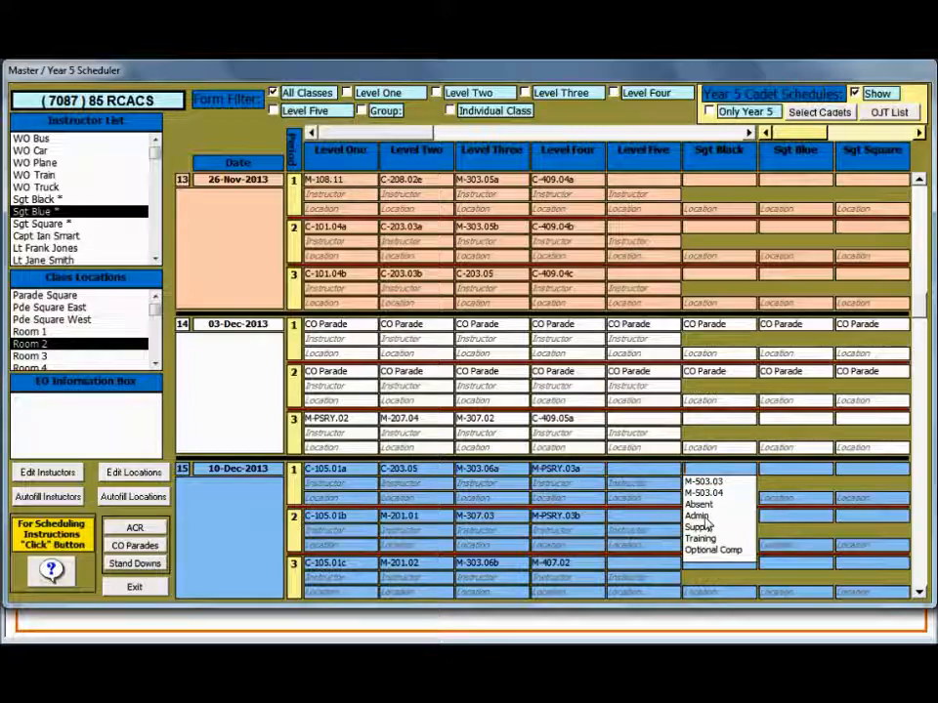
left_click(712, 516)
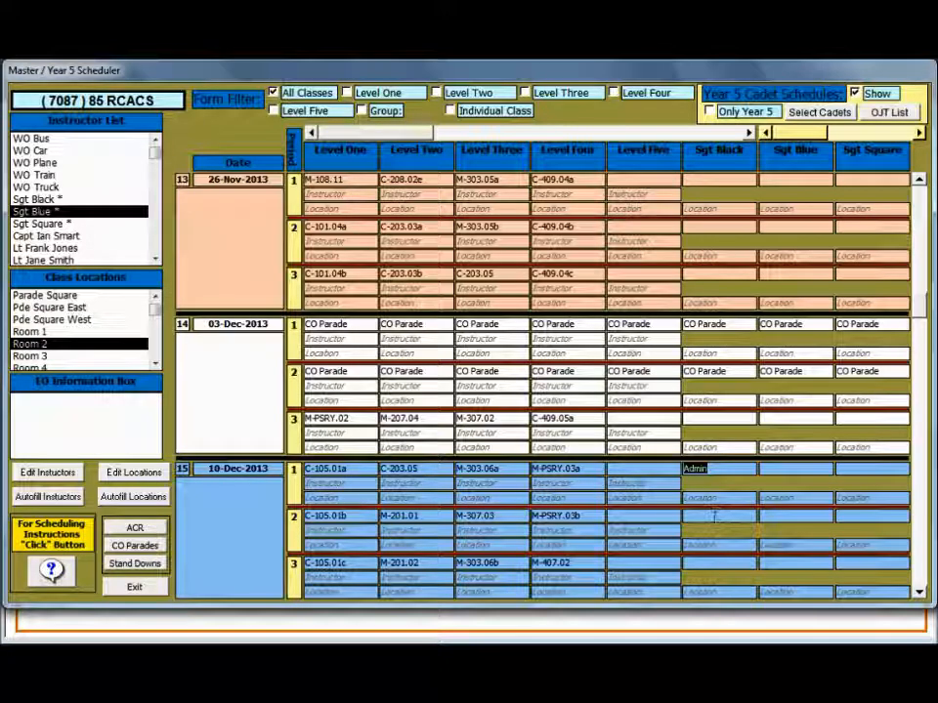
left_click(715, 516)
left_click(708, 451)
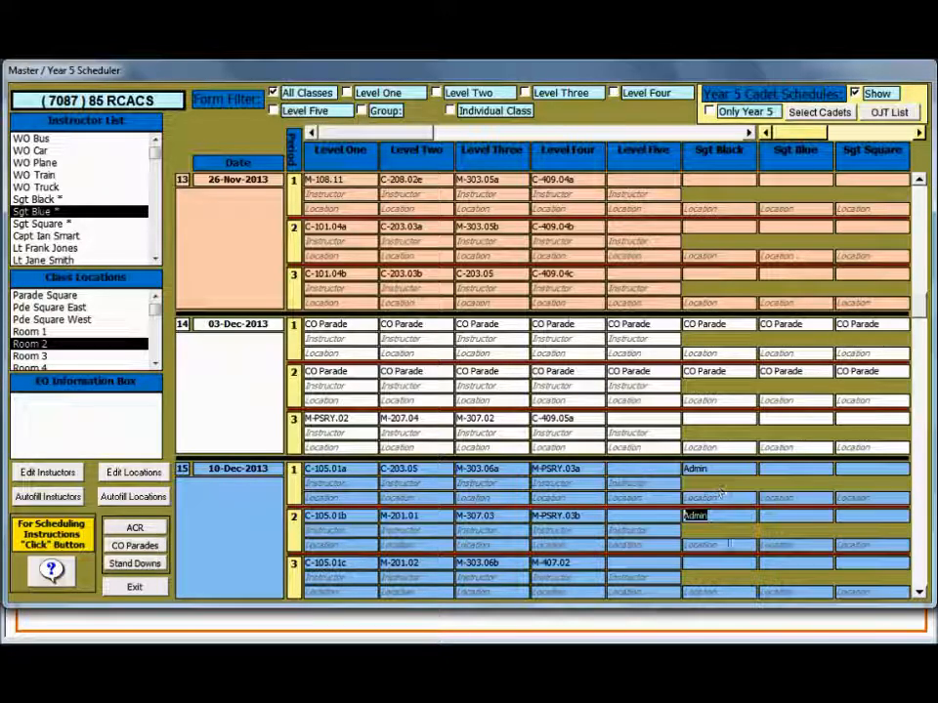
left_click(709, 564)
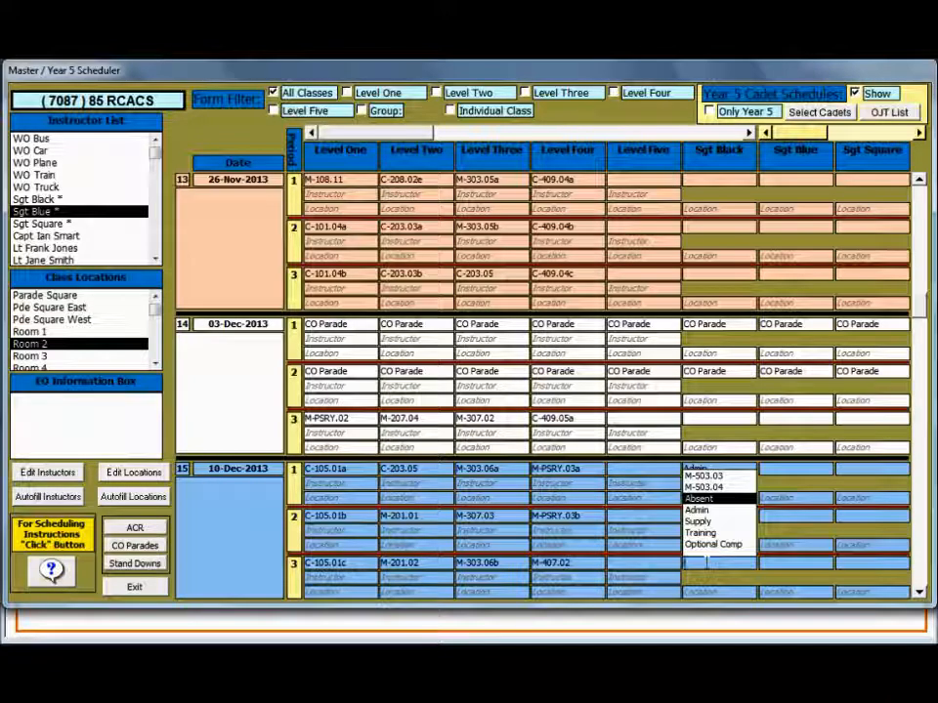
left_click(703, 510)
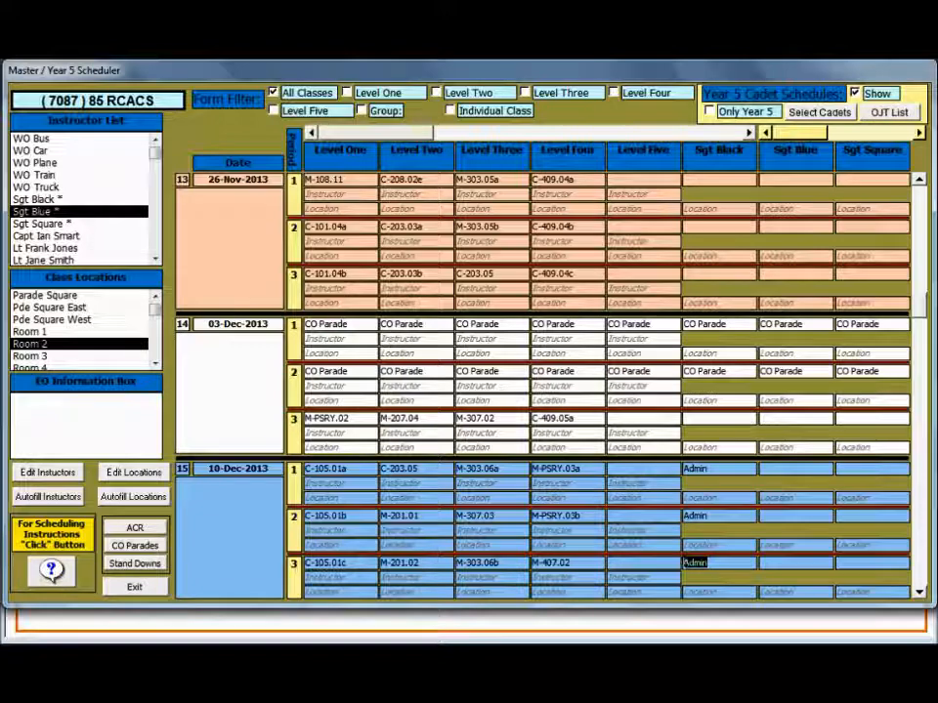
Add "Instructor Monitoring" to the OJT activities and check the first Year 5 cadet's choices for period 3 on 03-Dec-2013.
left_click(894, 115)
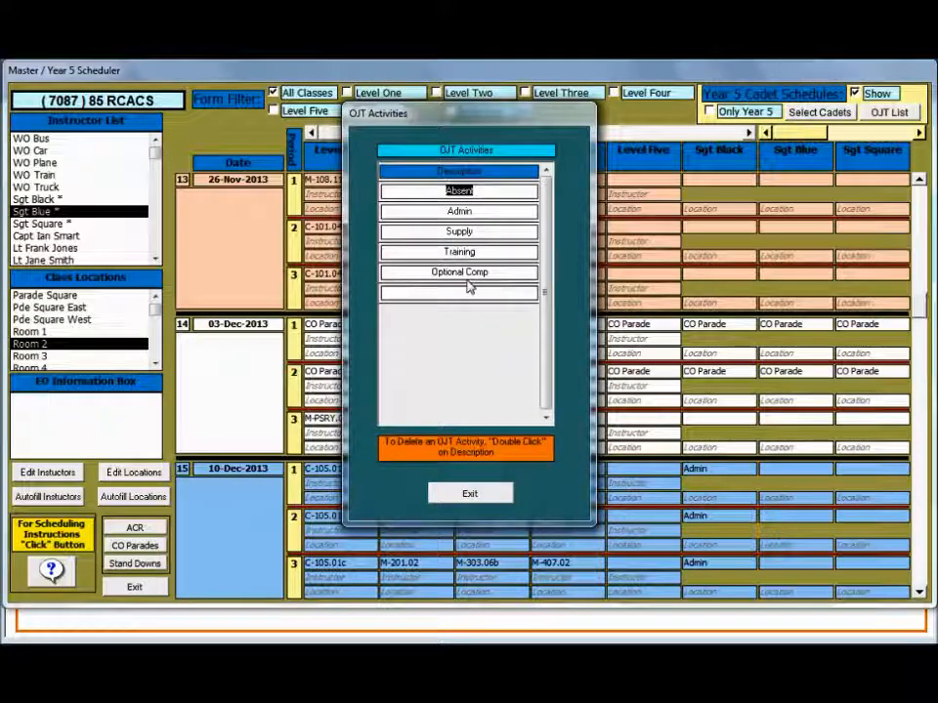
left_click(468, 290)
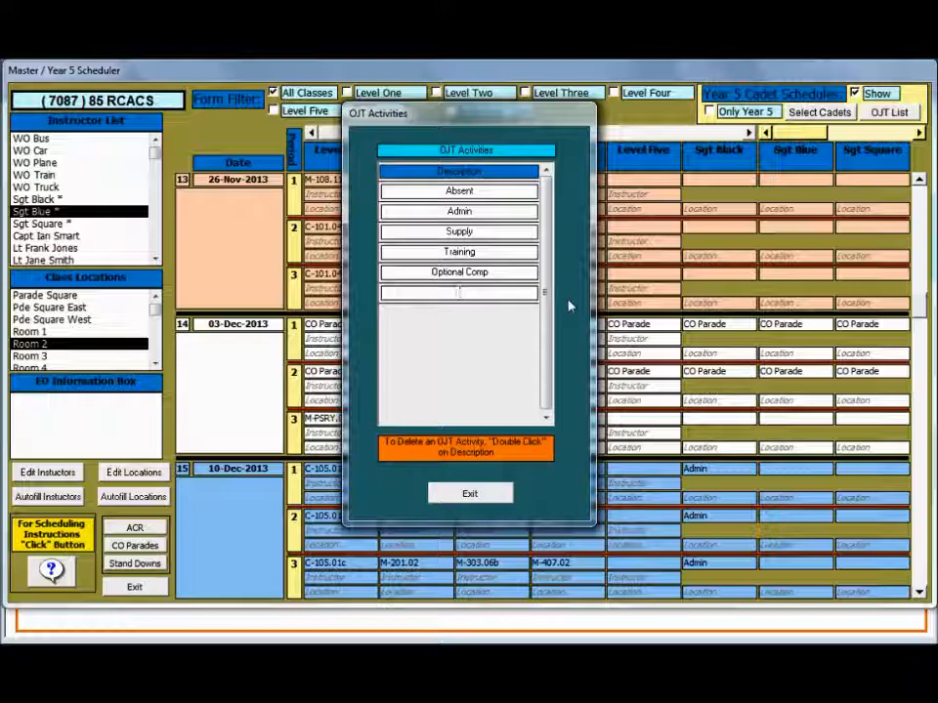
type("T")
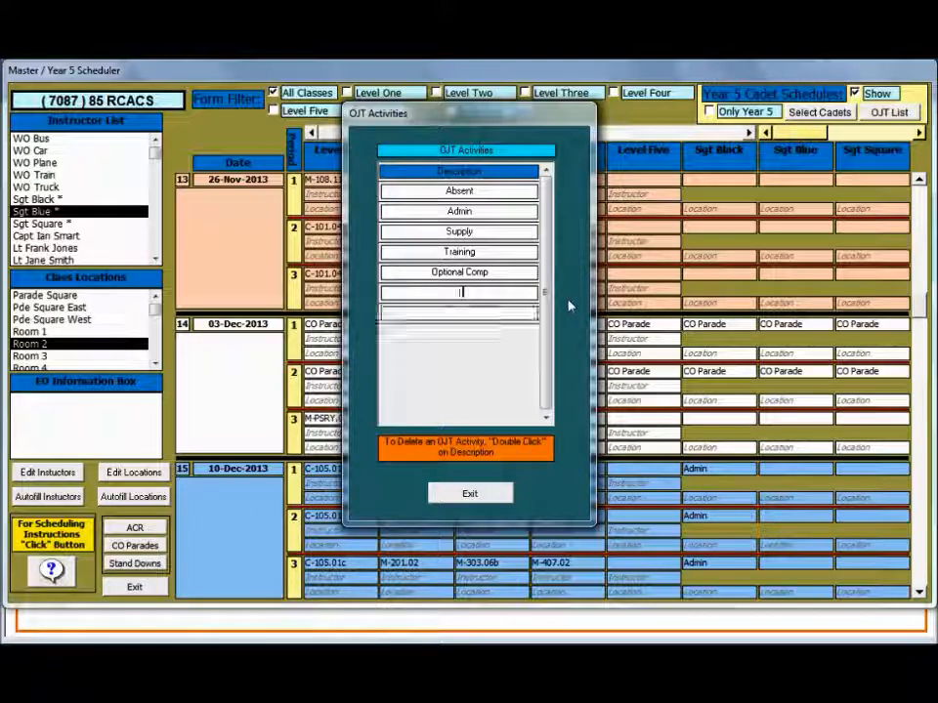
type("nstructor")
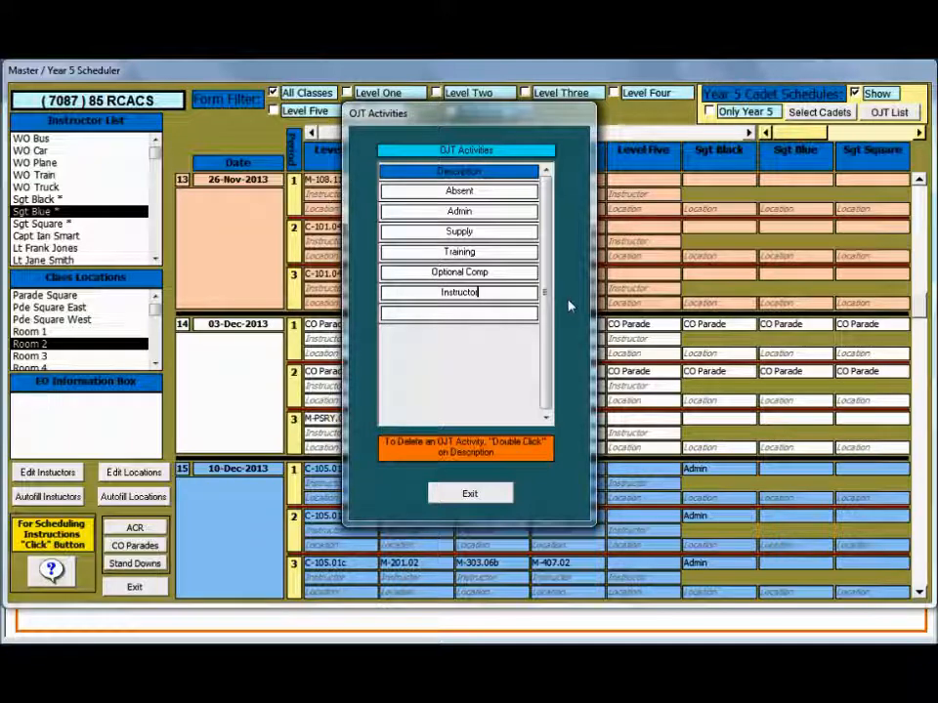
type(" Monitoring")
key("Return")
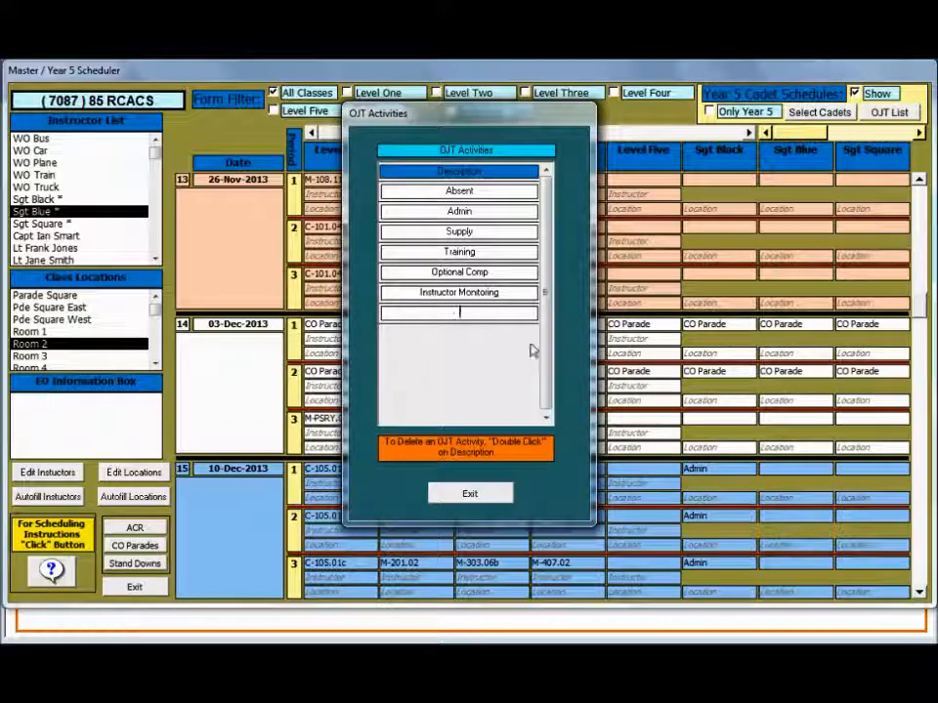
left_click(469, 492)
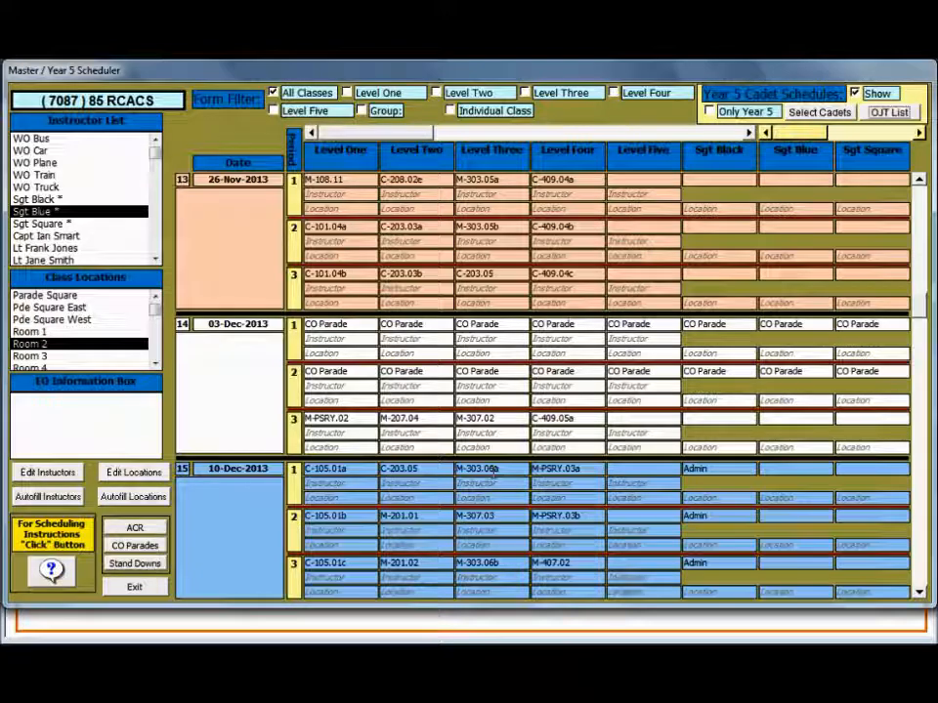
left_click(716, 418)
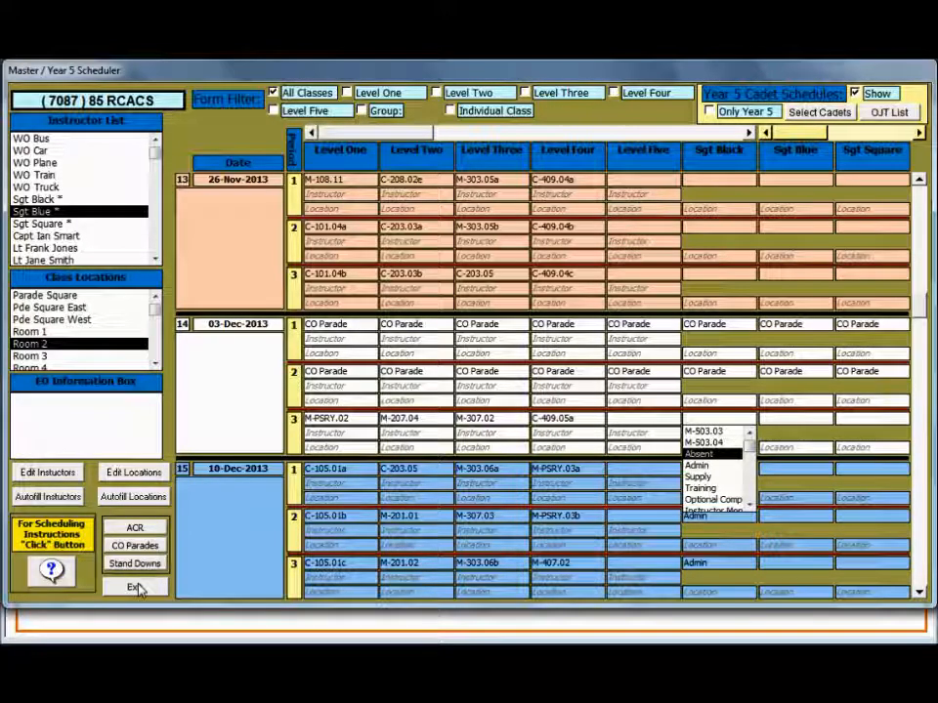
Leave the scheduler and display the supported training days and weekends in the unit's Activities form.
left_click(136, 587)
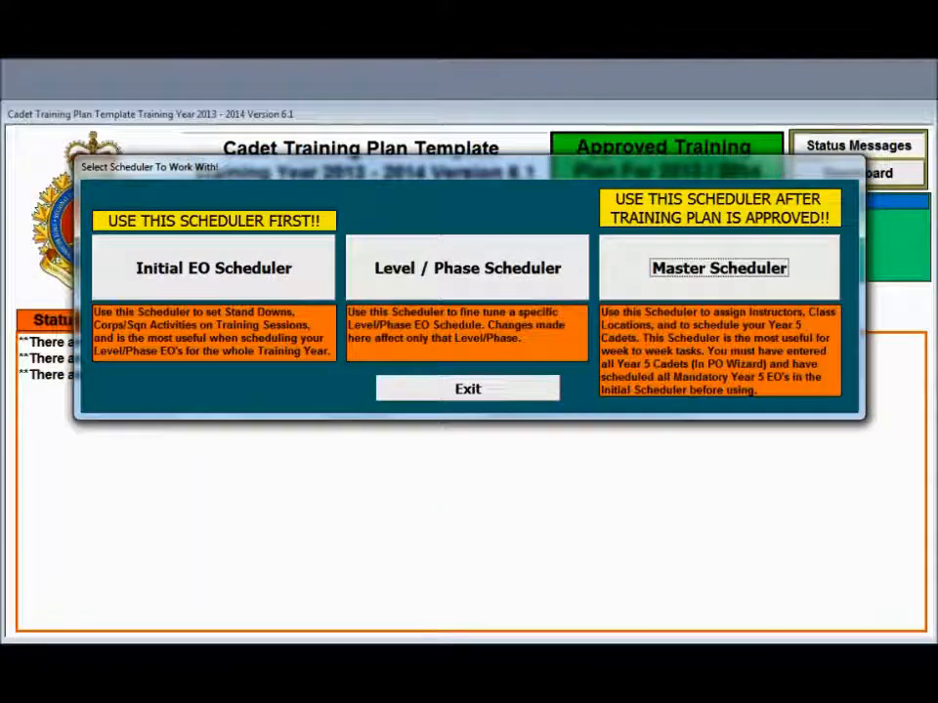
left_click(485, 392)
left_click(189, 260)
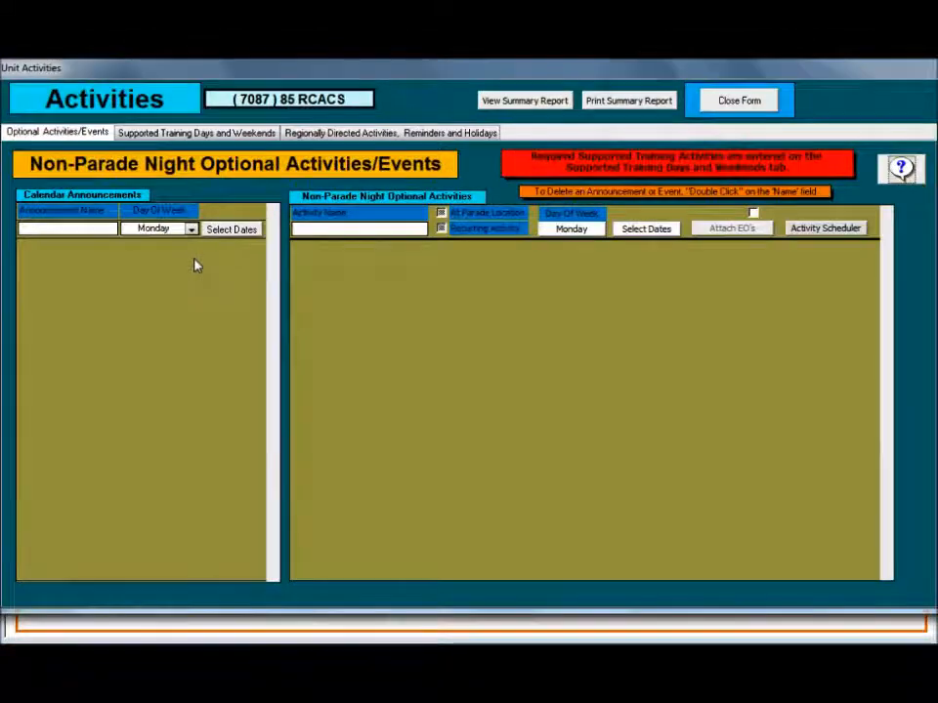
left_click(162, 135)
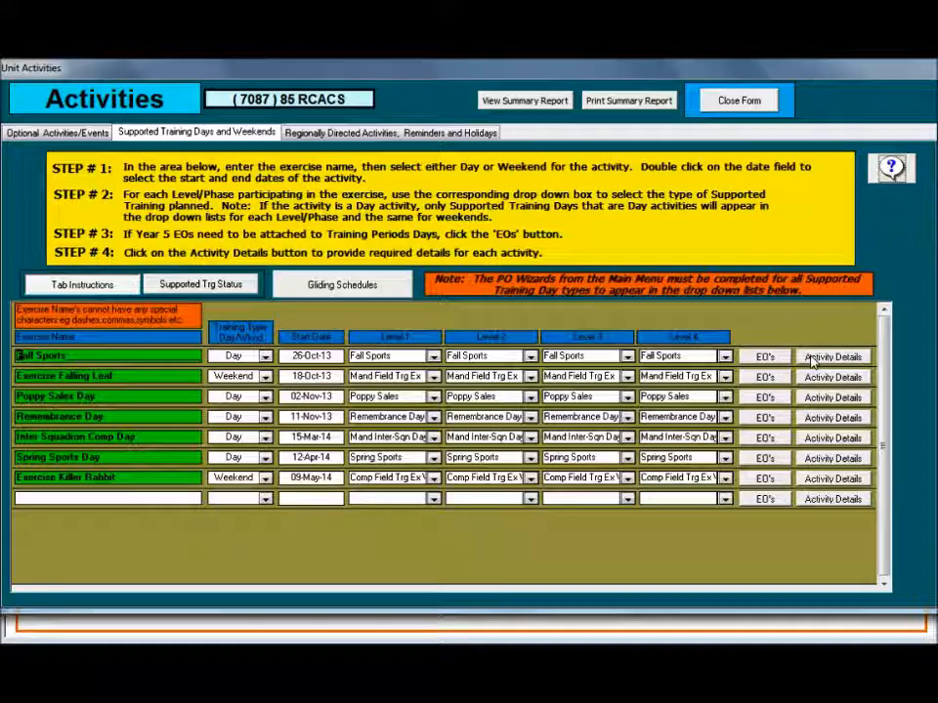
Attach the first Year 5 cadet's PO 503 EOs, M503.03 Conduct an Exercise and M503.04 Conclude an Exercise, to the Fall Sports exercise.
left_click(781, 358)
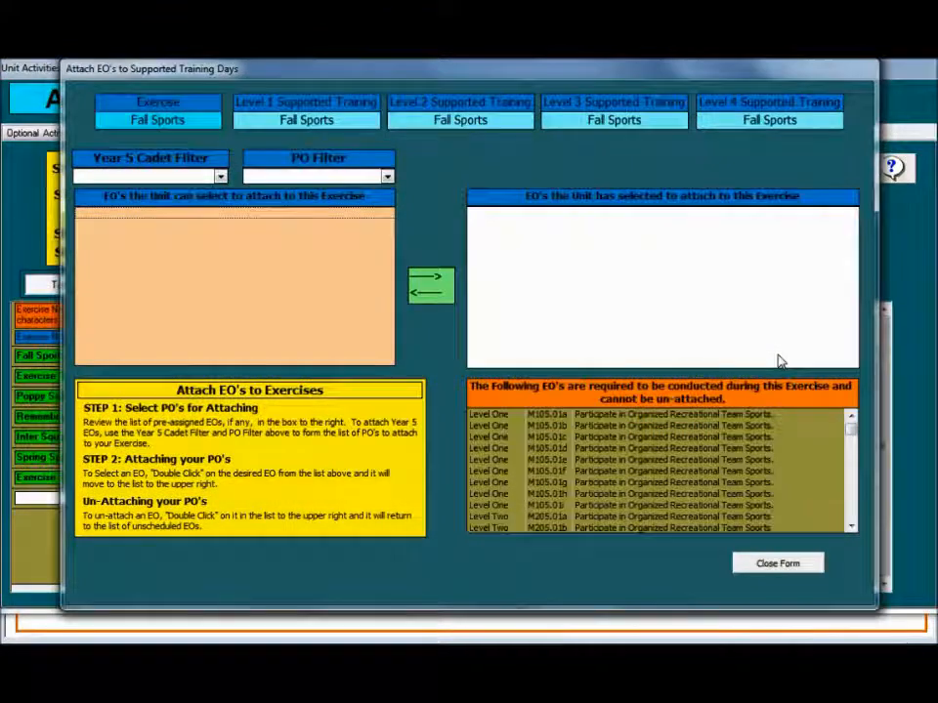
left_click(220, 177)
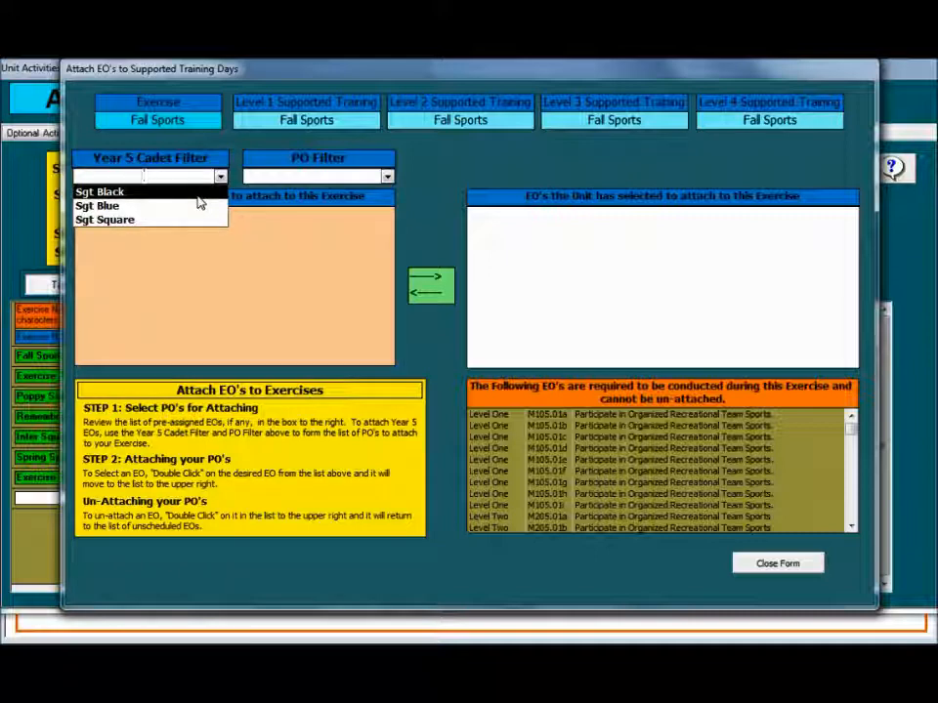
left_click(198, 194)
left_click(387, 177)
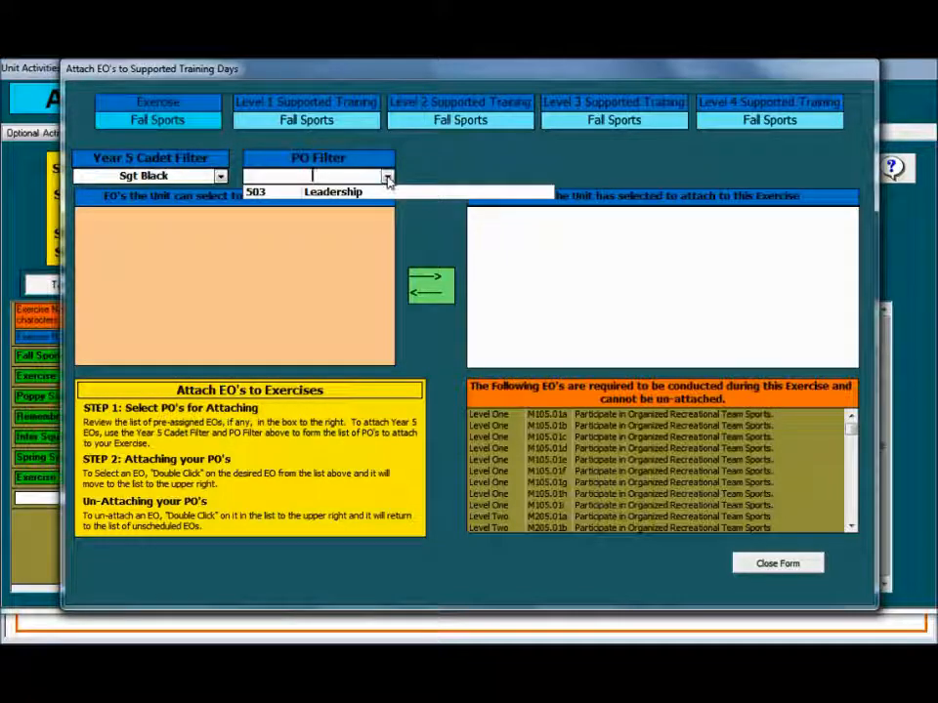
left_click(375, 193)
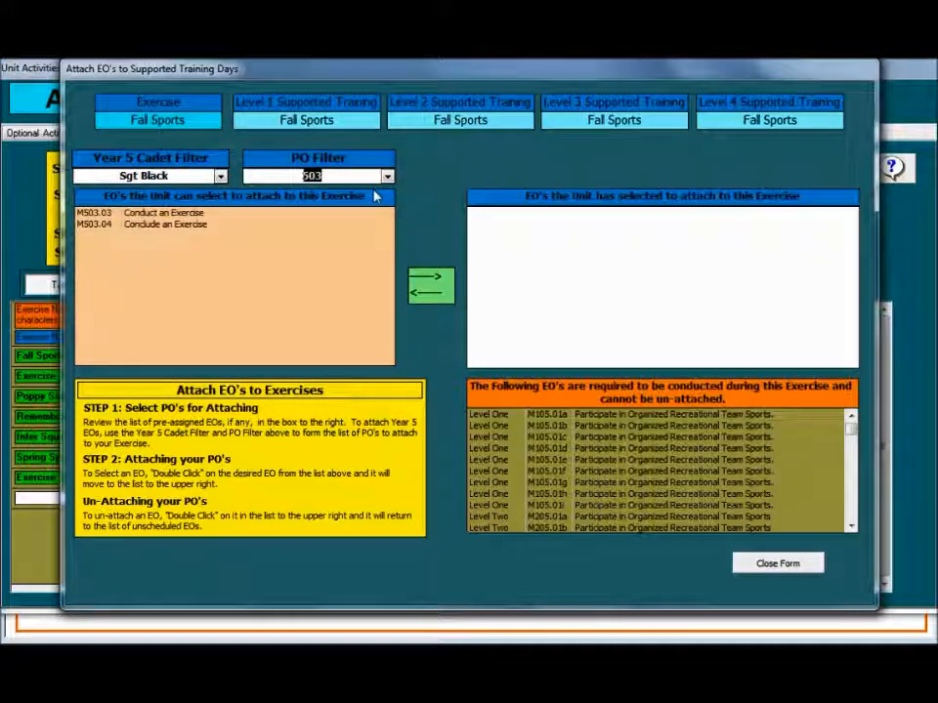
left_click(164, 213)
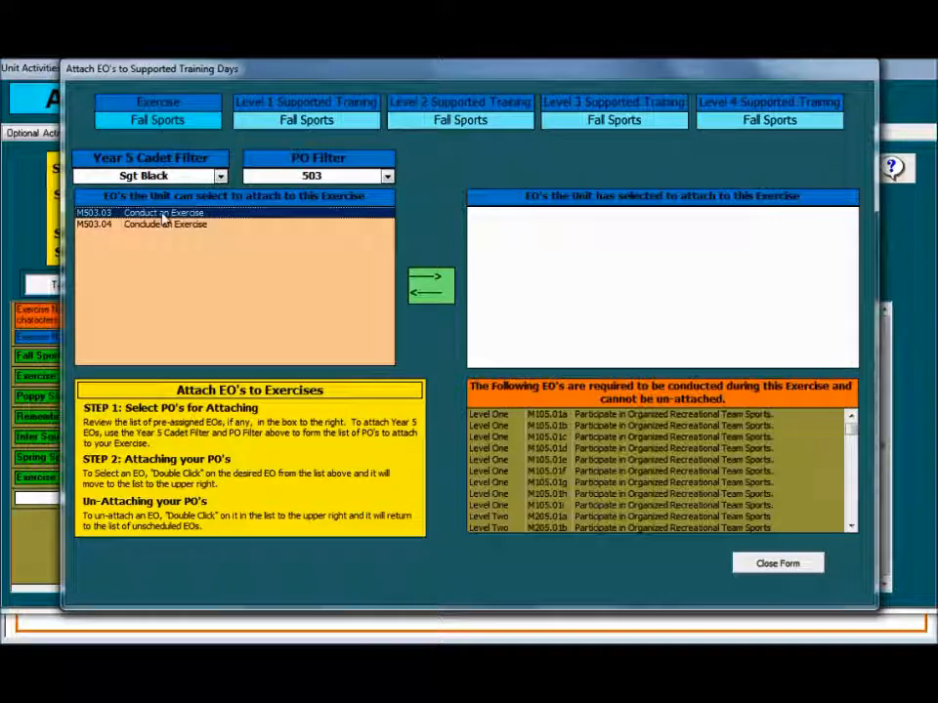
double_click(161, 213)
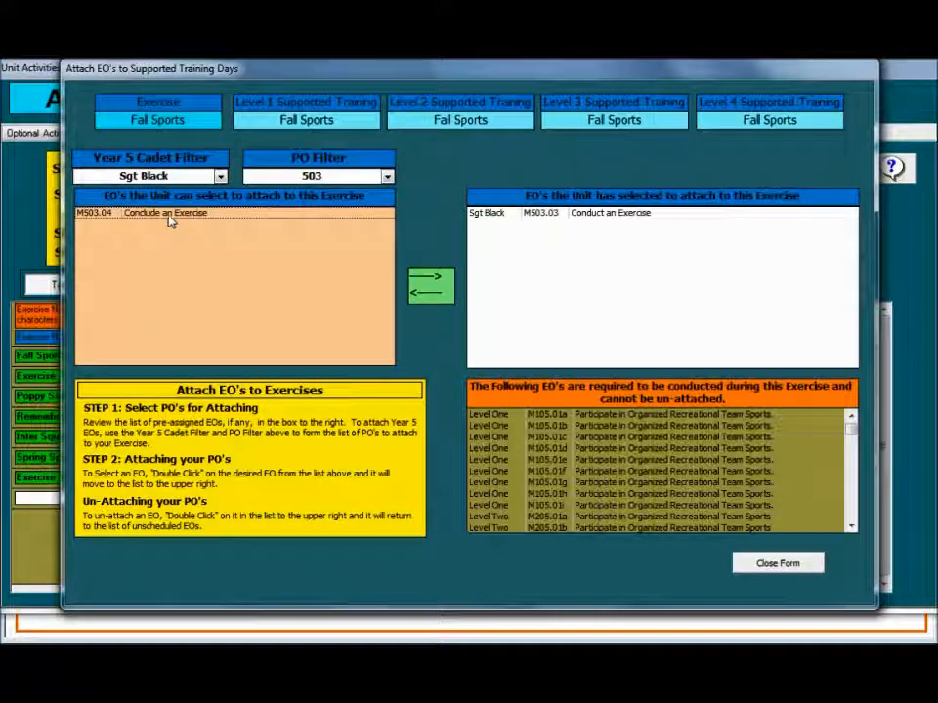
double_click(166, 214)
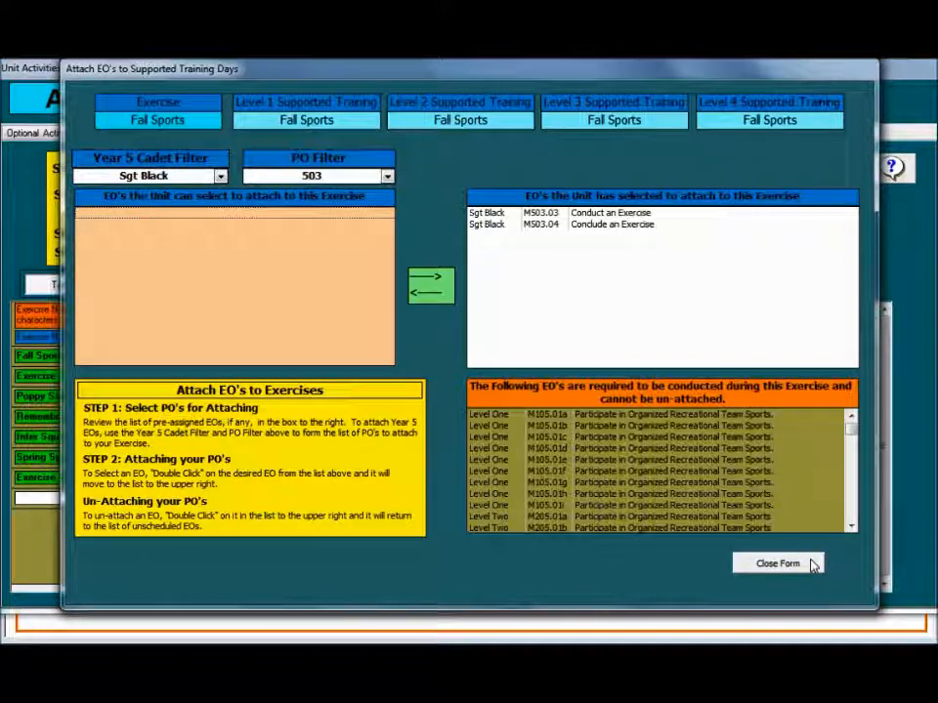
Un-attach the first Year 5 cadet's M503.03 and M503.04 from the Fall Sports exercise and close its EO form.
double_click(604, 215)
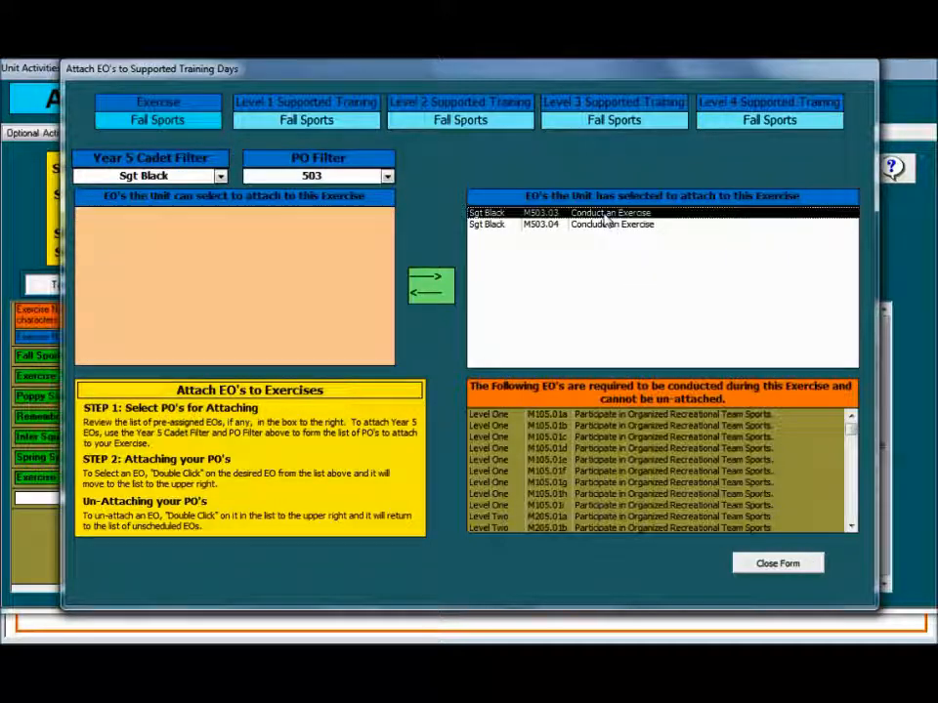
double_click(602, 215)
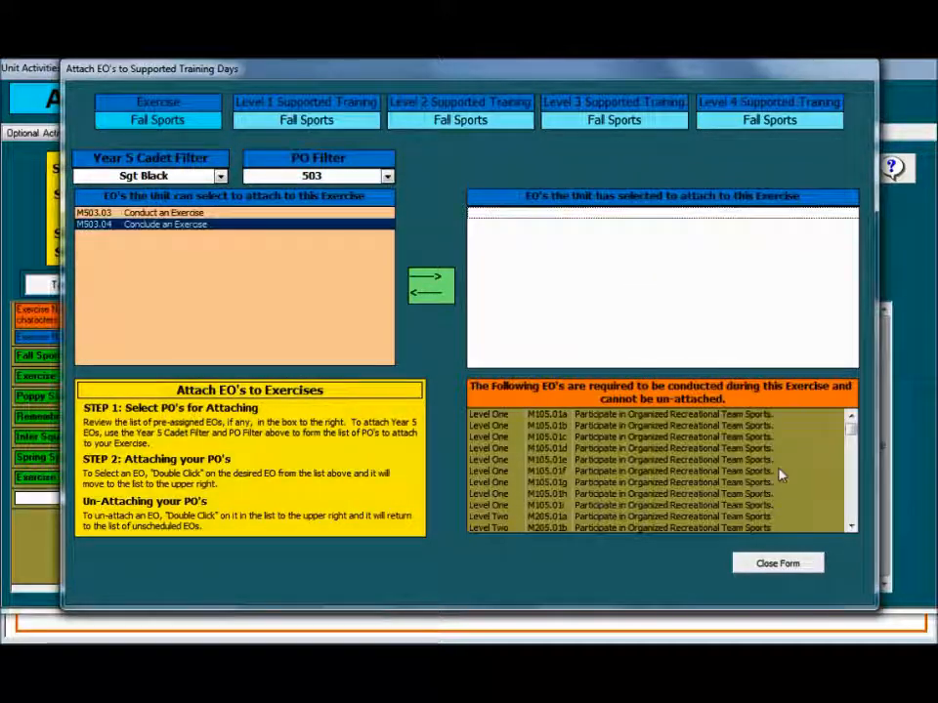
left_click(778, 564)
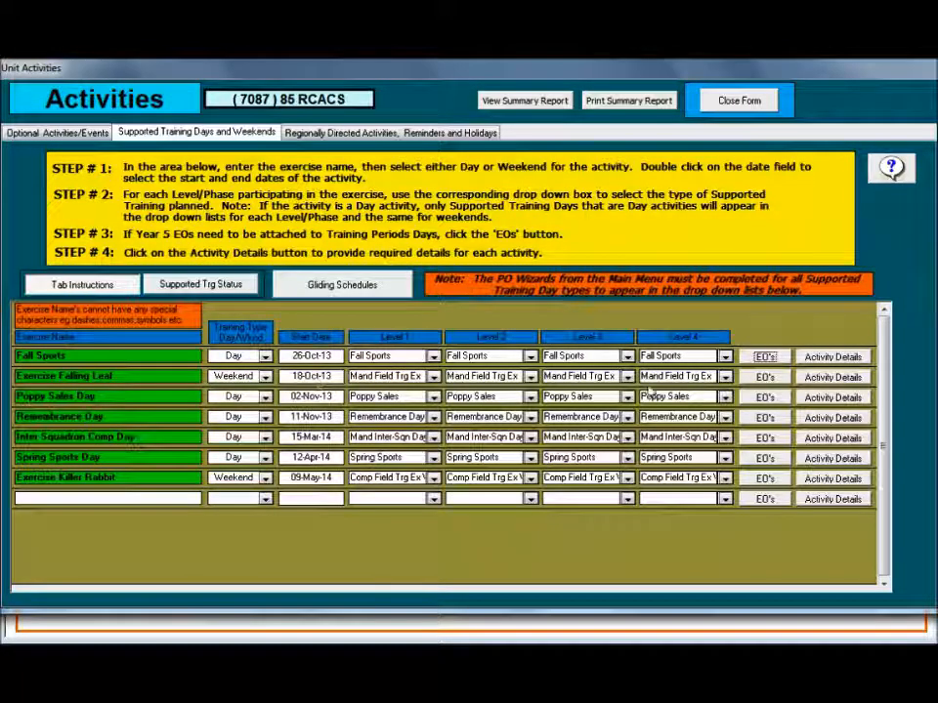
Attach the first Year 5 cadet's PO 503 EOs, M503.03 Conduct an Exercise and M503.04 Conclude an Exercise, to Exercise Falling Leaf.
left_click(764, 377)
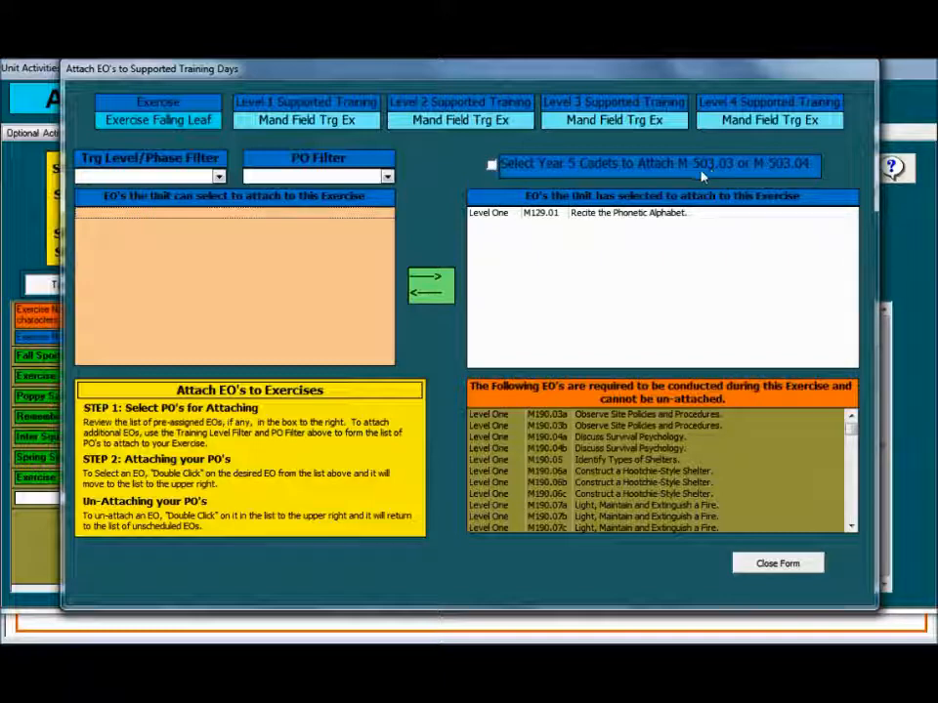
left_click(491, 166)
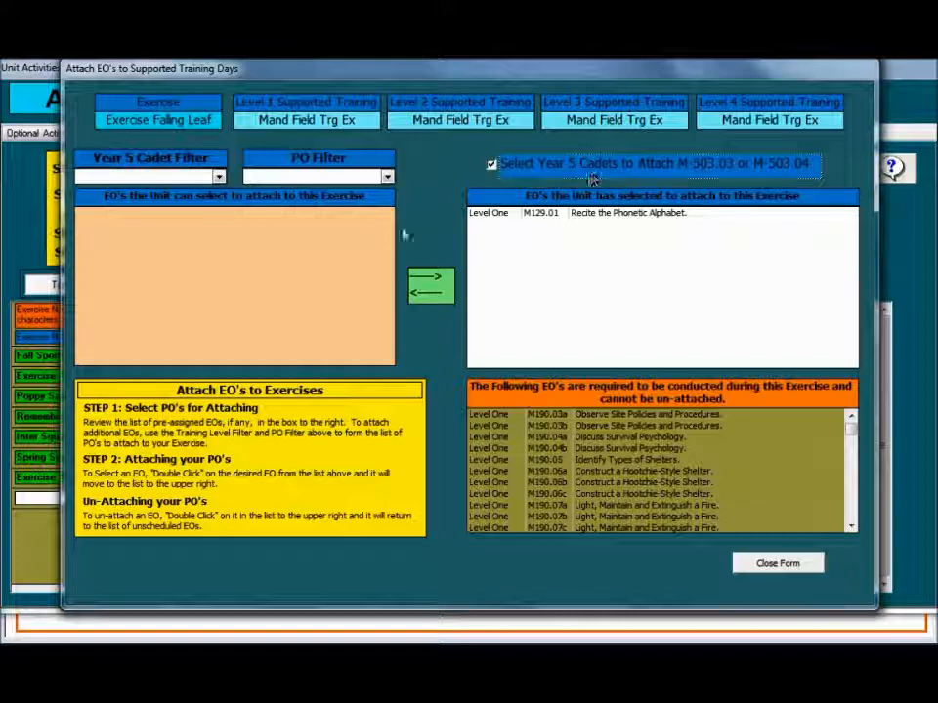
left_click(219, 175)
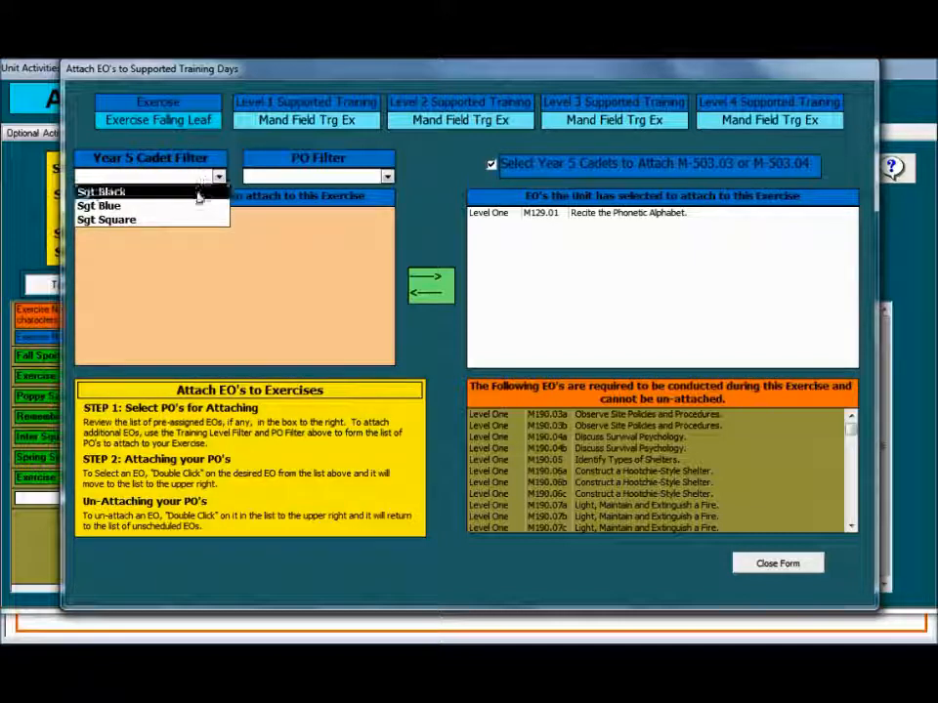
left_click(197, 193)
left_click(387, 176)
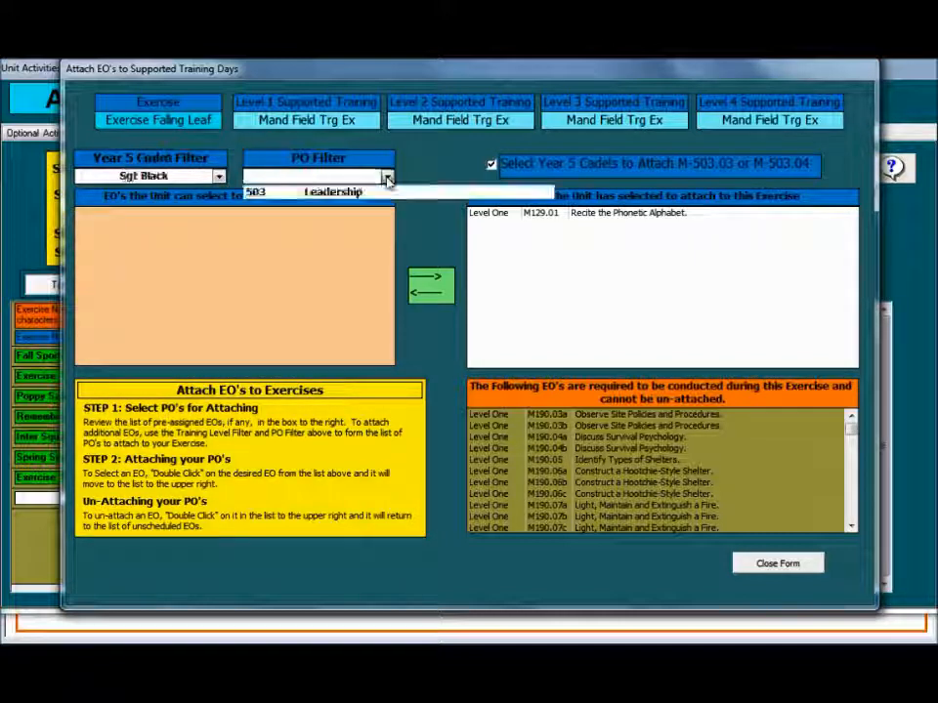
left_click(374, 193)
double_click(195, 214)
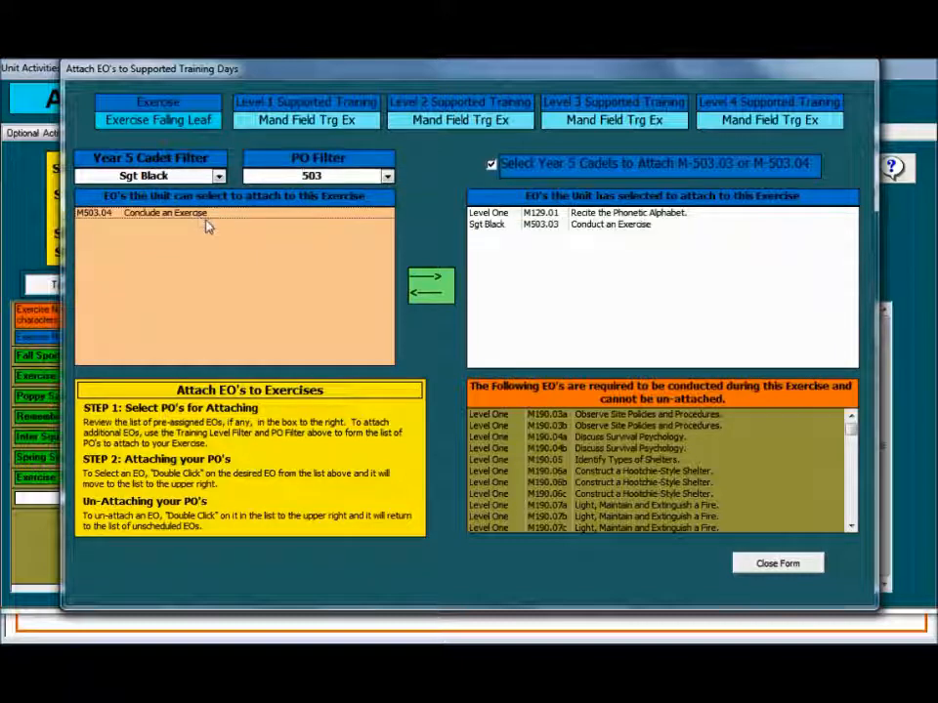
double_click(193, 215)
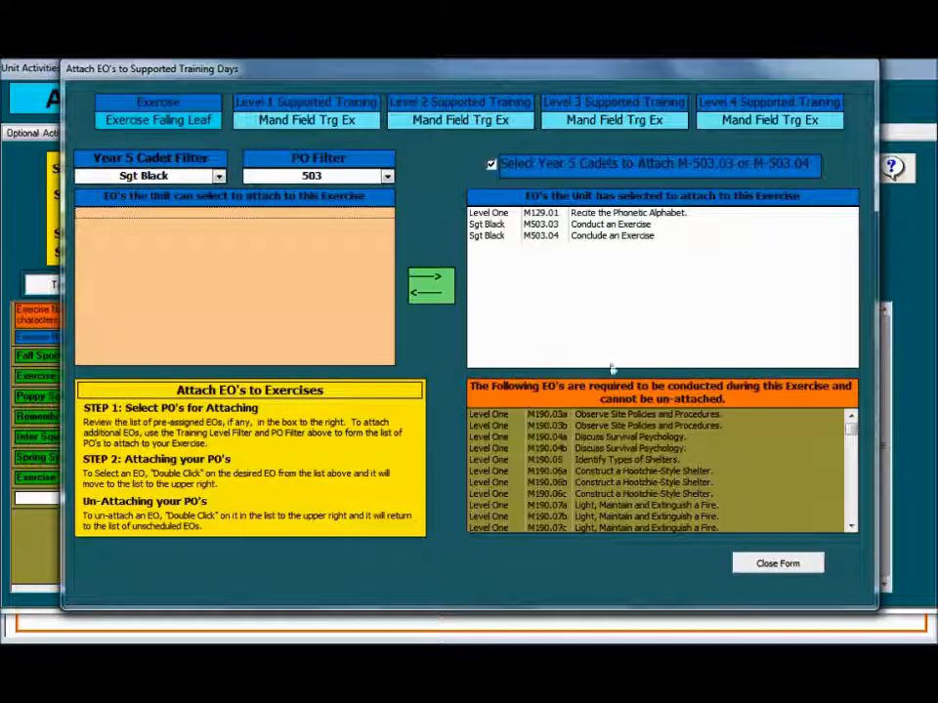
left_click(770, 567)
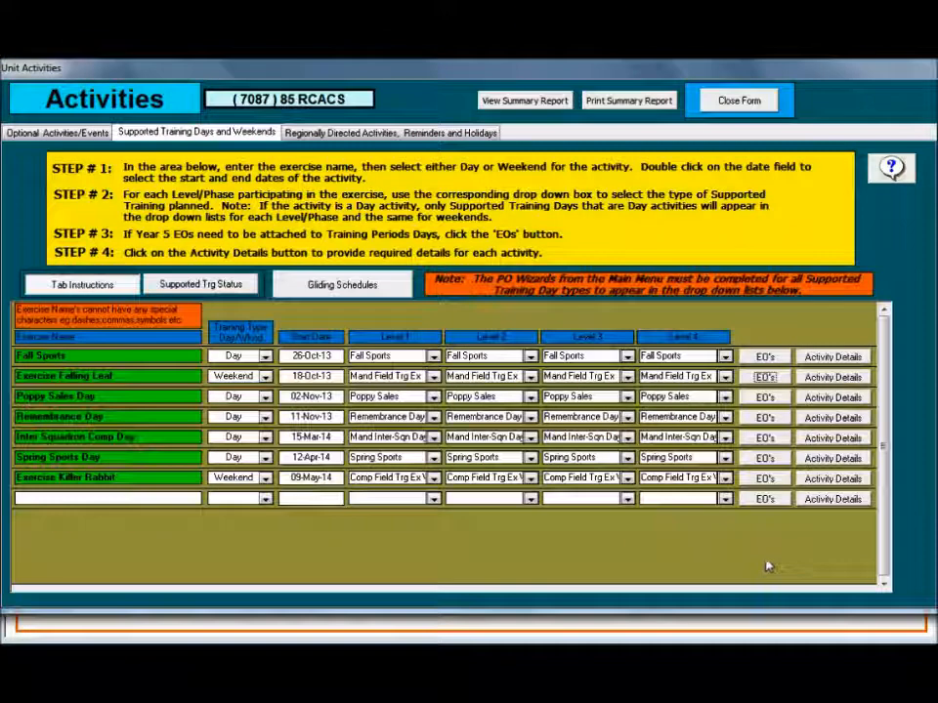
Return to the Master / Year 5 Scheduler, show the cadet schedules and check the first cadet's choices for period 2 on 10-Sep-2013.
left_click(711, 101)
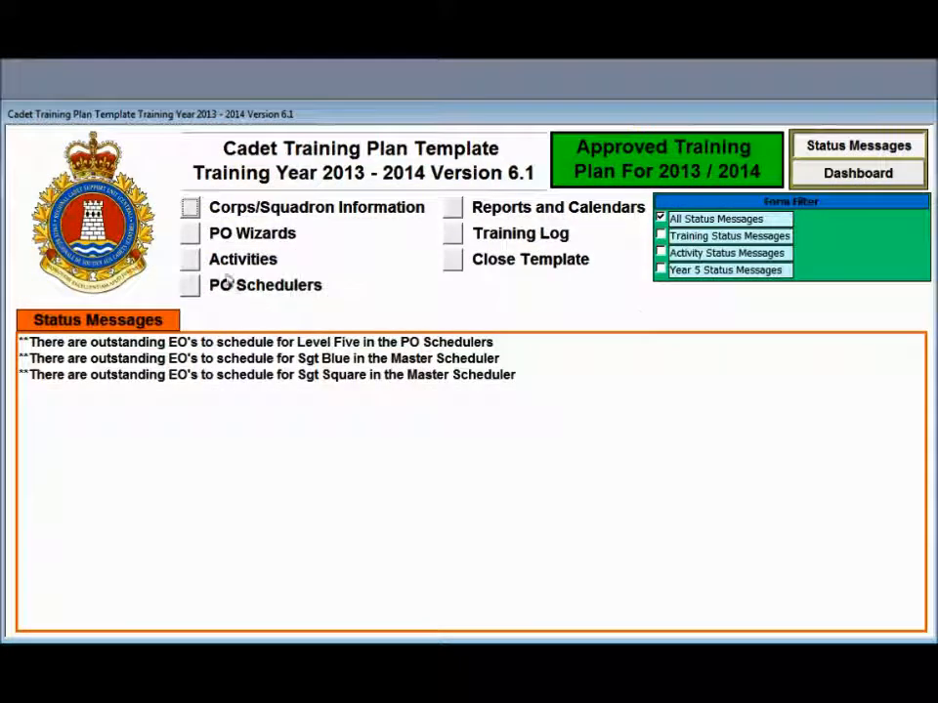
left_click(192, 291)
left_click(697, 273)
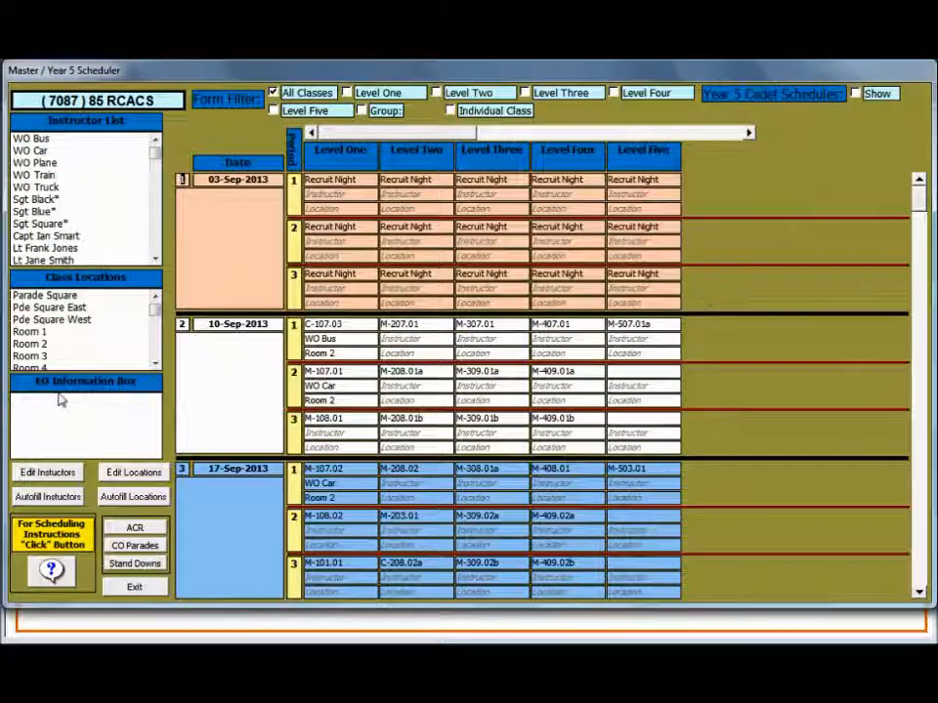
left_click(855, 93)
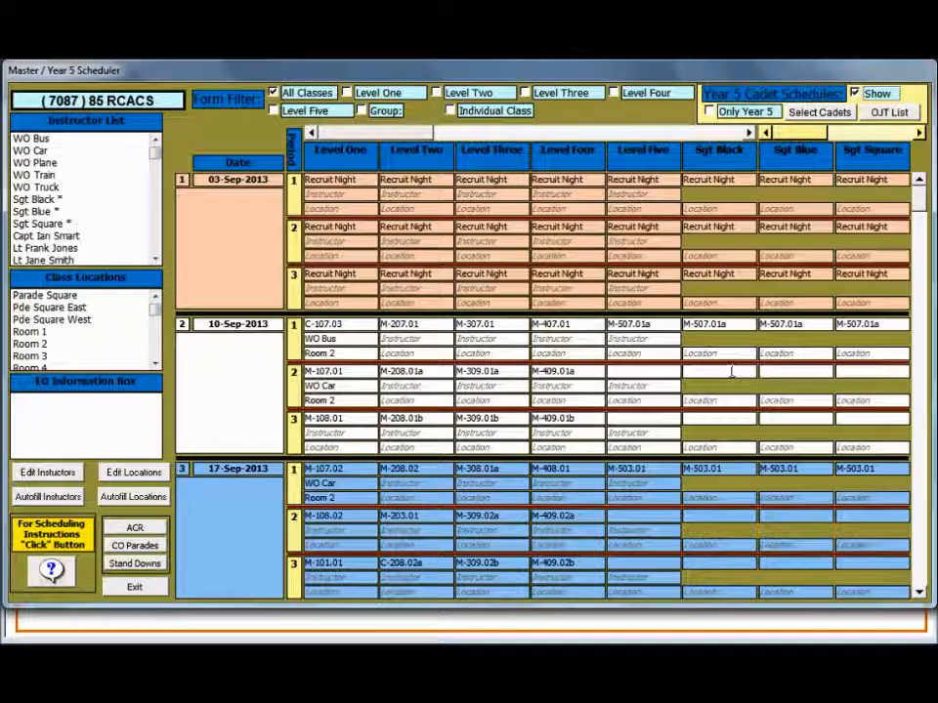
left_click(728, 370)
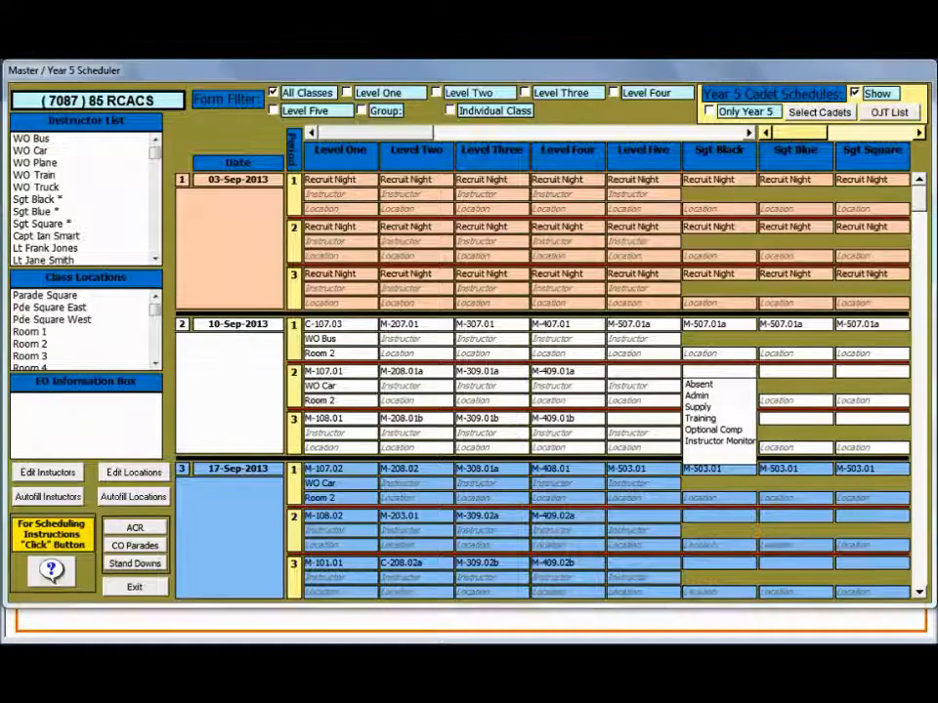
left_click(699, 377)
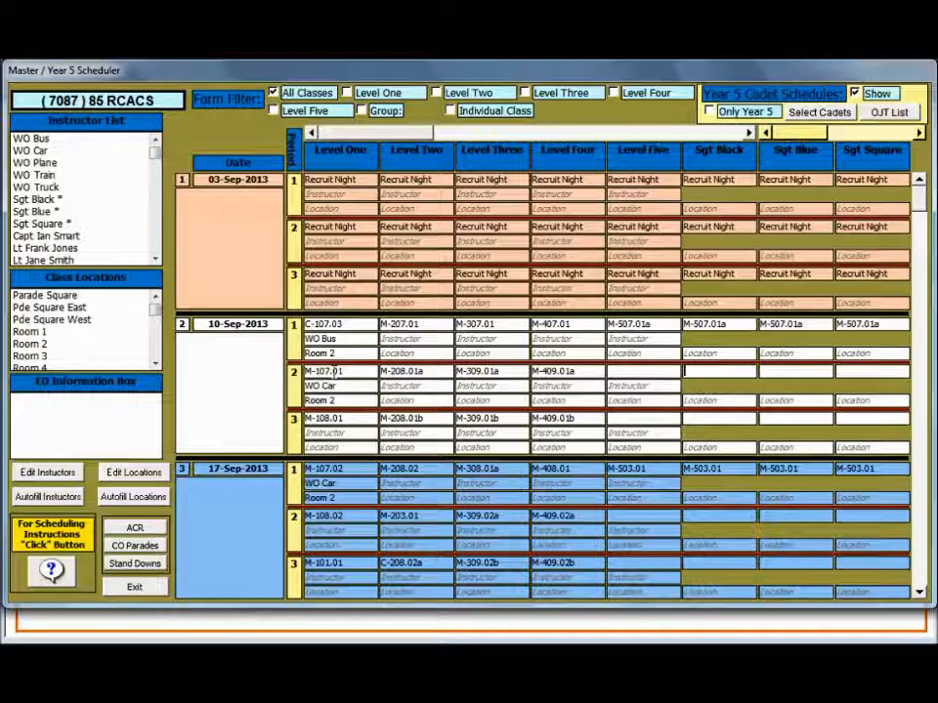
Swap Level One's M-107.01 in period 2 with M-108.01 in period 3 on 10-Sep-2013.
left_click(335, 371)
double_click(335, 371)
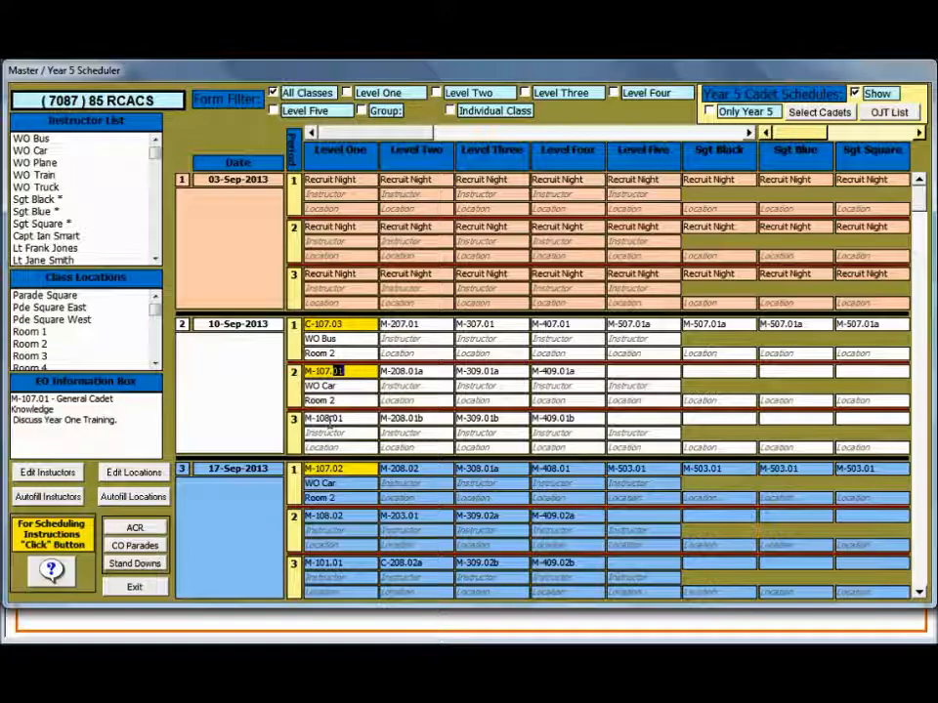
left_click(330, 421)
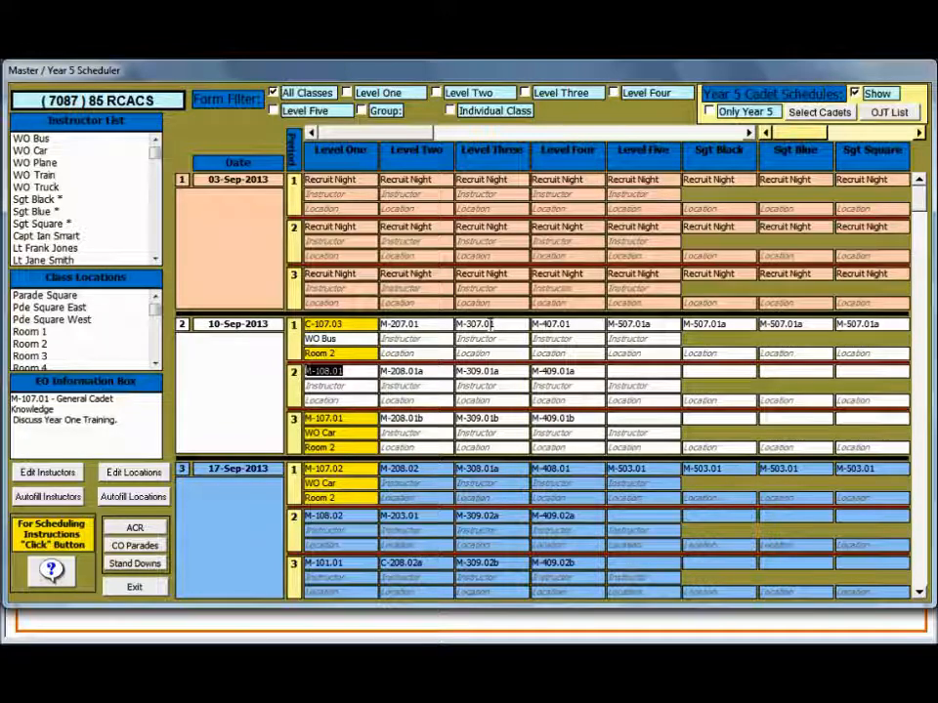
Try to assign the first Year 5 cadet as instructor of Level Three's M-307.01 in period 1 on 10-Sep-2013, declining to unschedule M-507.01a.
left_click(49, 200)
left_click(492, 340)
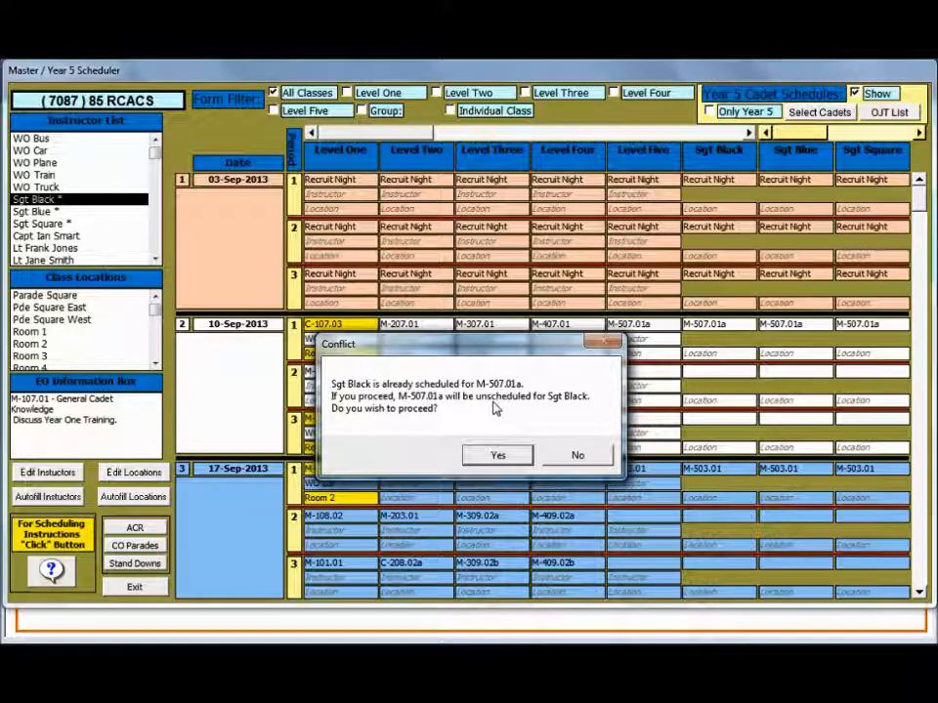
left_click(576, 456)
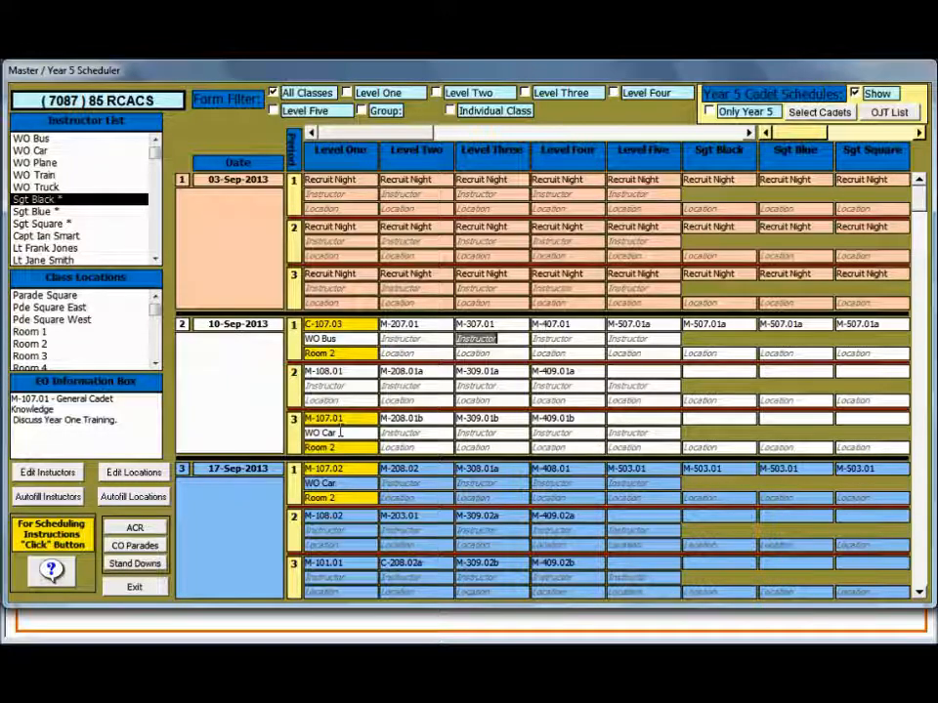
Assign the second listed instructor to Level Two's M-208.01b in period 3 on 10-Sep-2013 and check where Room 2 is booked.
left_click(34, 151)
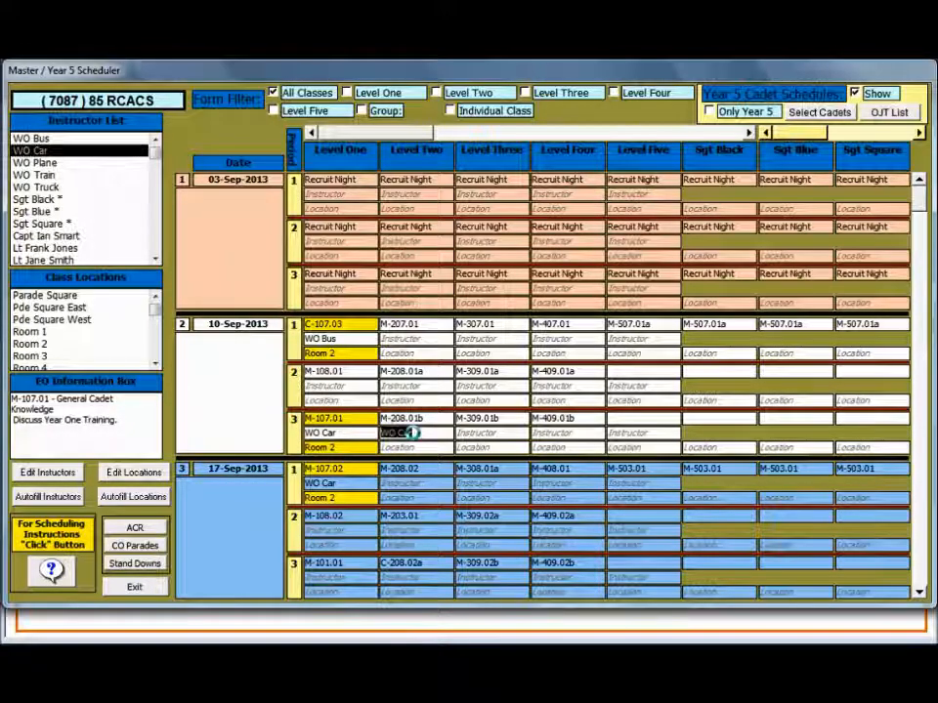
left_click(414, 433)
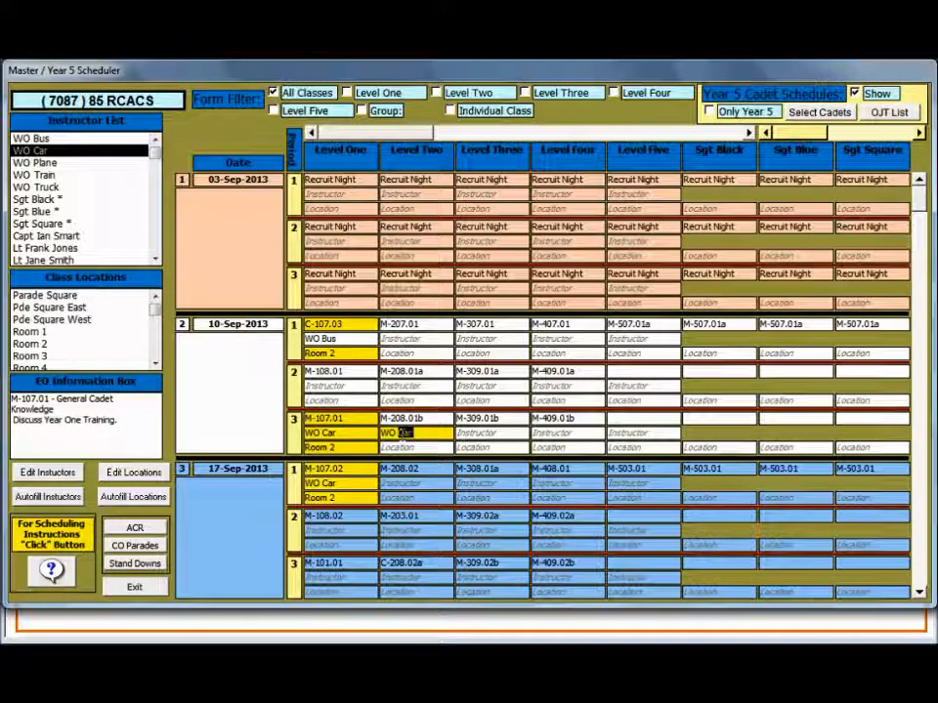
left_click(350, 325)
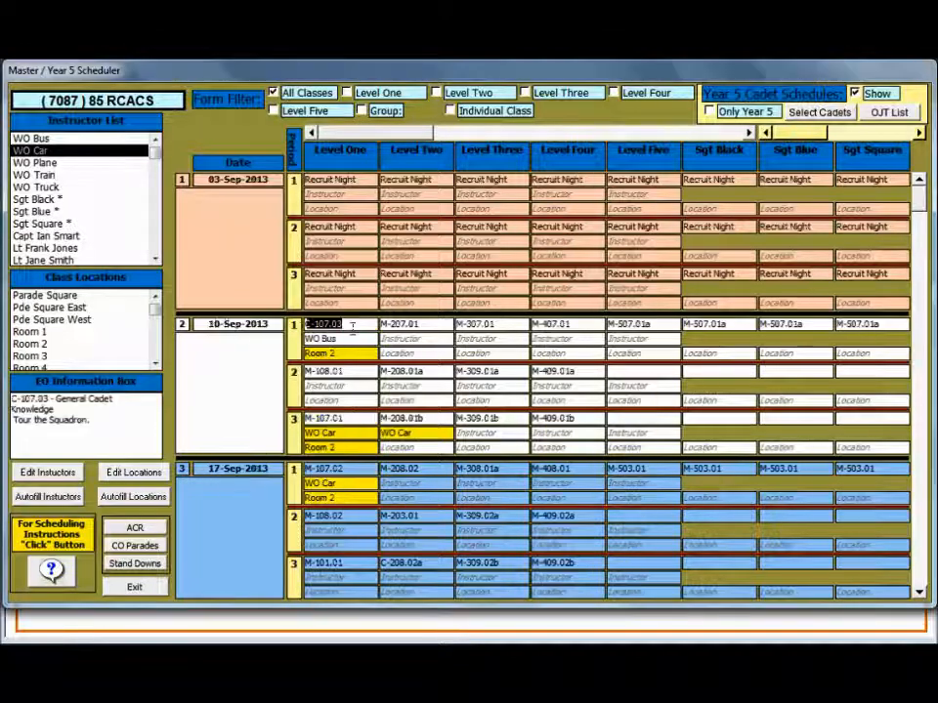
left_click(348, 353)
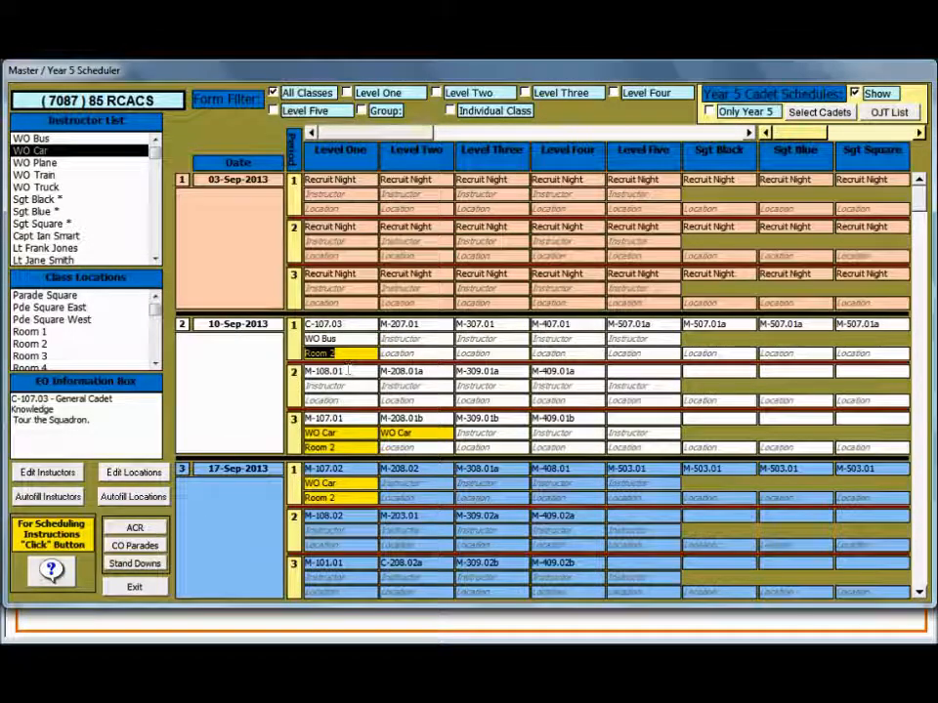
left_click(33, 345)
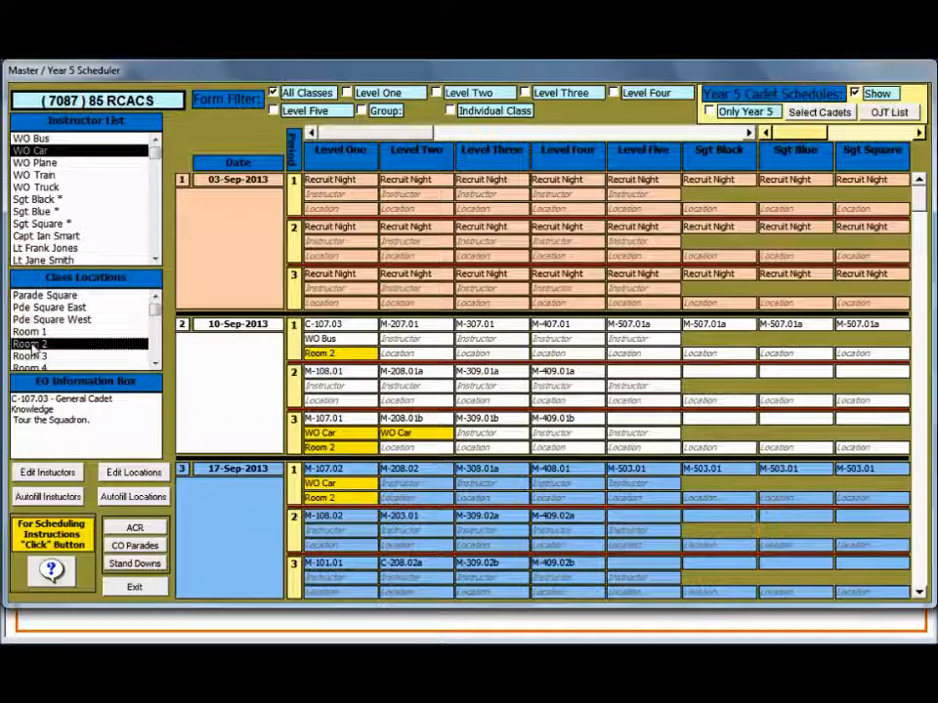
double_click(34, 347)
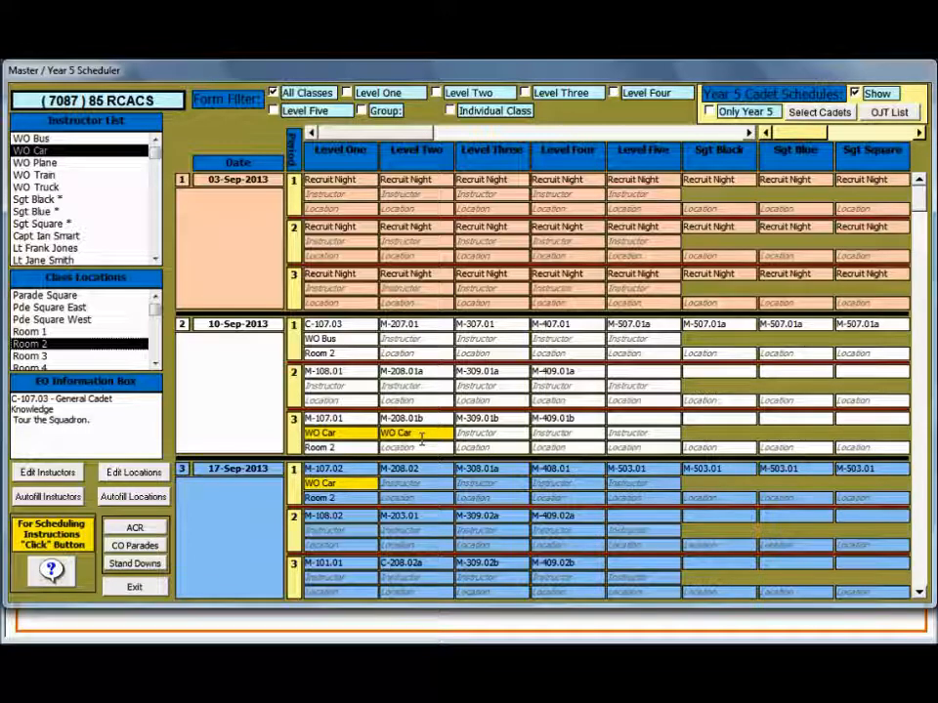
Check the second listed instructor's yearly assignment for period 3 on 10-Sep-2013 and remove that instructor from Level Two's M-208.01b.
double_click(40, 151)
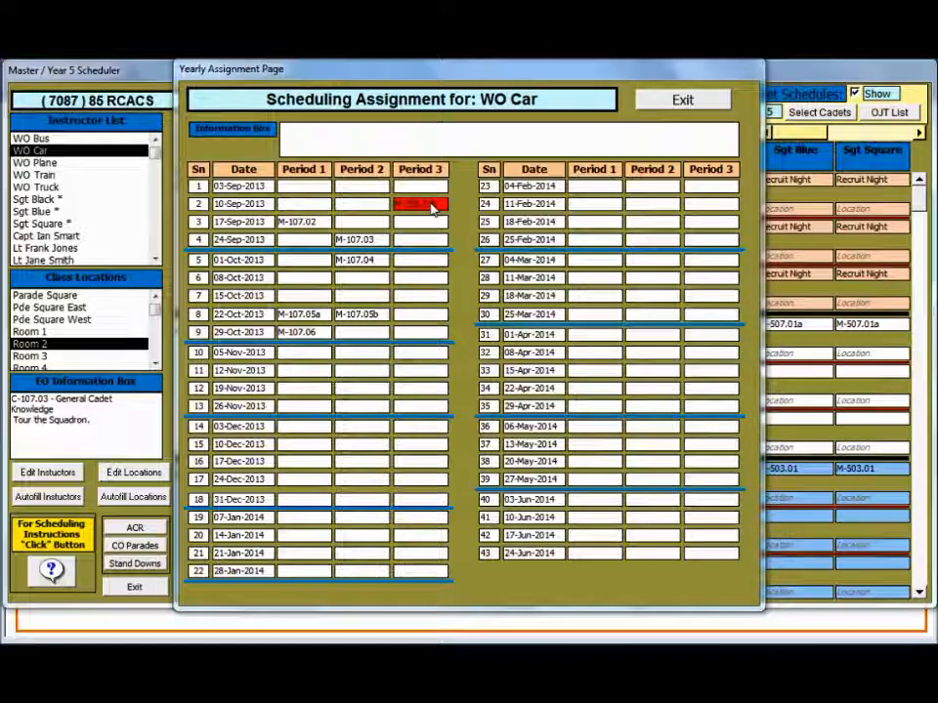
left_click(428, 205)
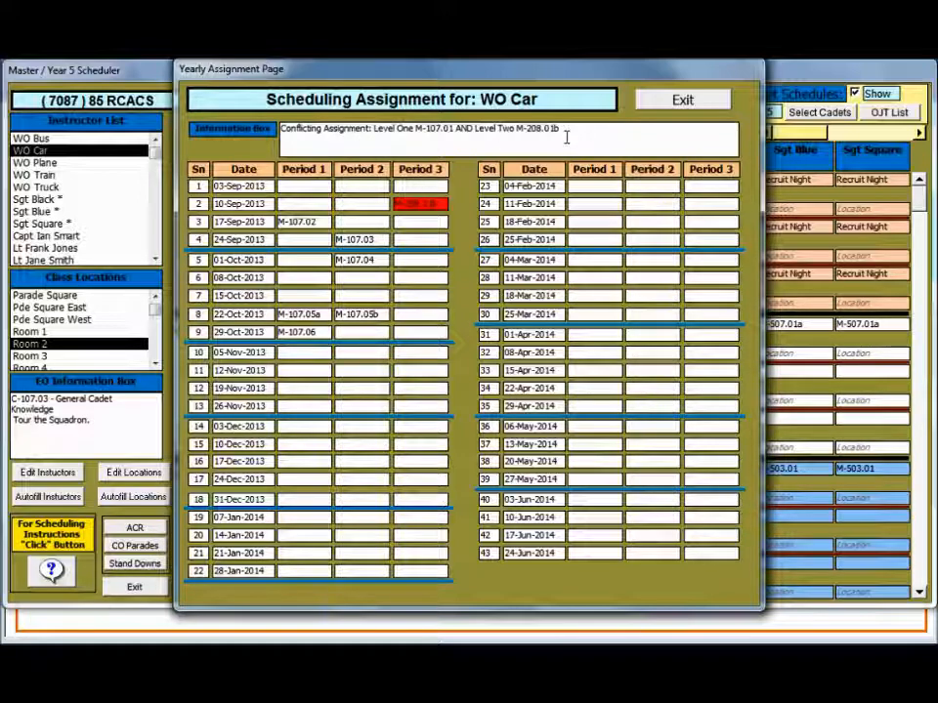
left_click(680, 101)
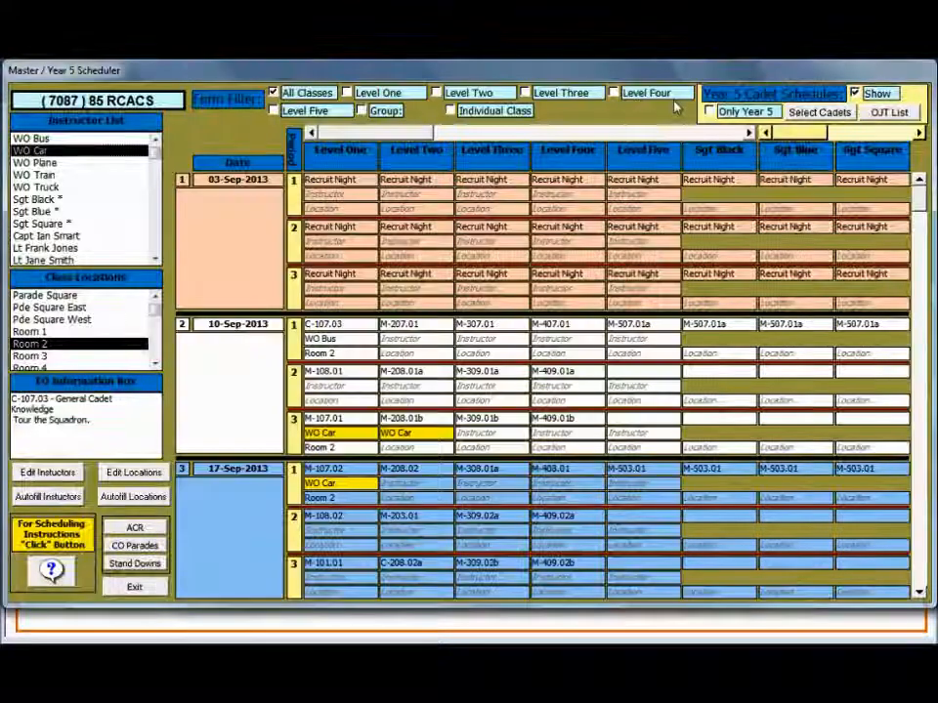
double_click(422, 433)
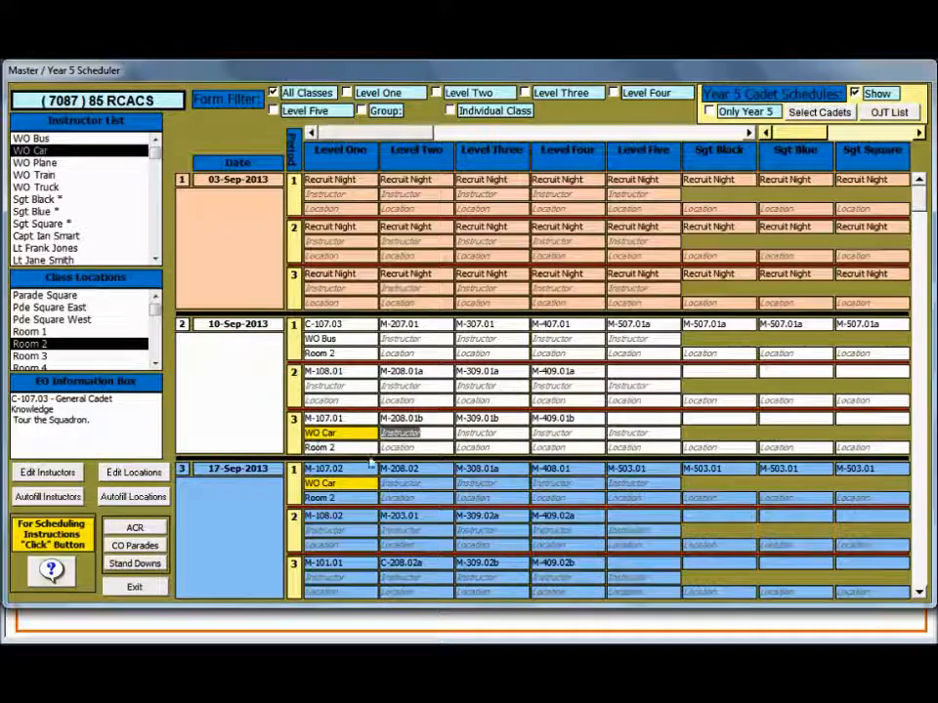
Assign Room 2 to Level Two's M-208.01b in period 3 on 10-Sep-2013 and open Room 2's yearly location assignments.
double_click(402, 447)
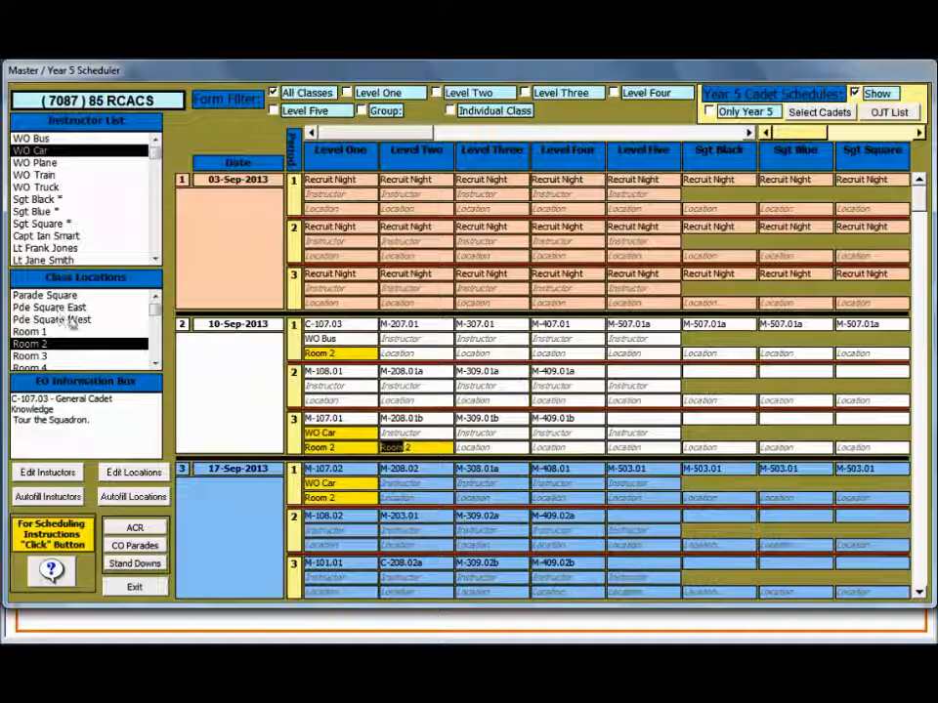
left_click(40, 343)
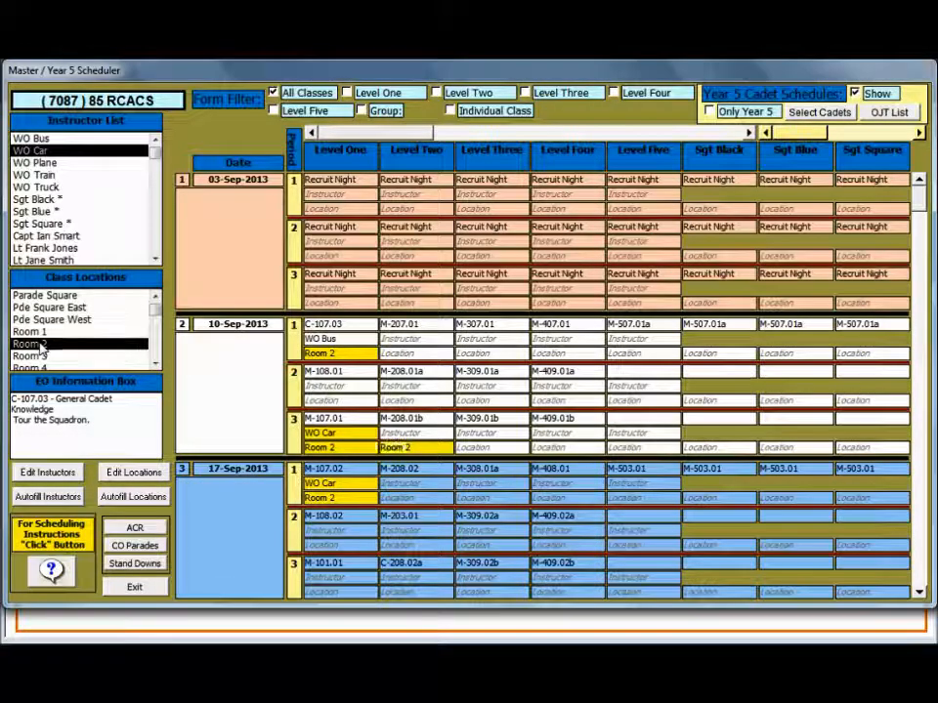
double_click(40, 343)
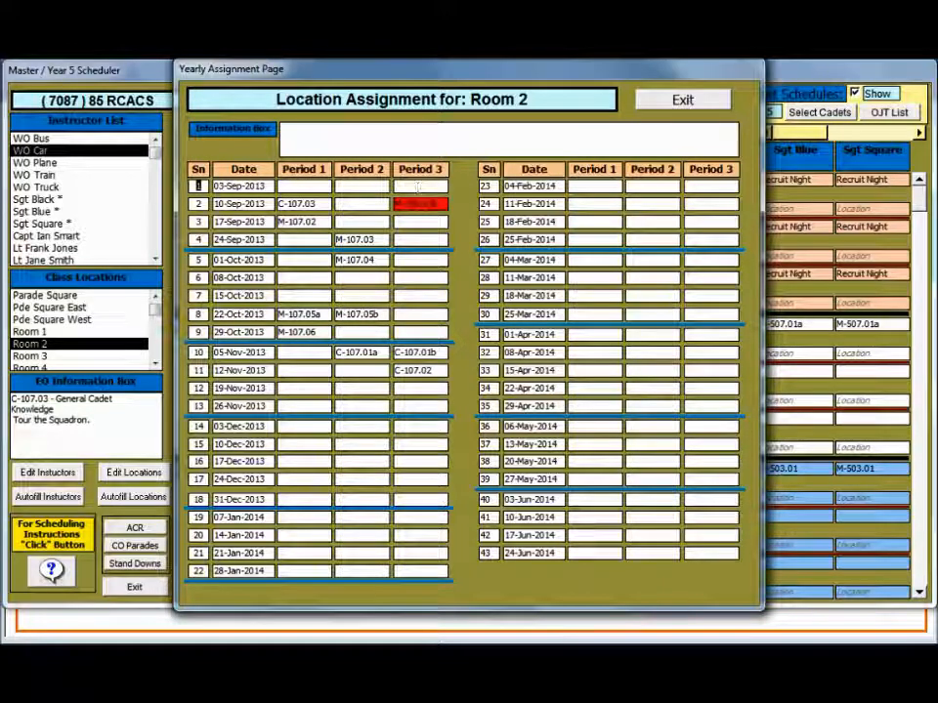
Check Room 2's assignment details for period 3 on 10-Sep-2013 and remove the room from Level Two's M-208.01b.
left_click(422, 204)
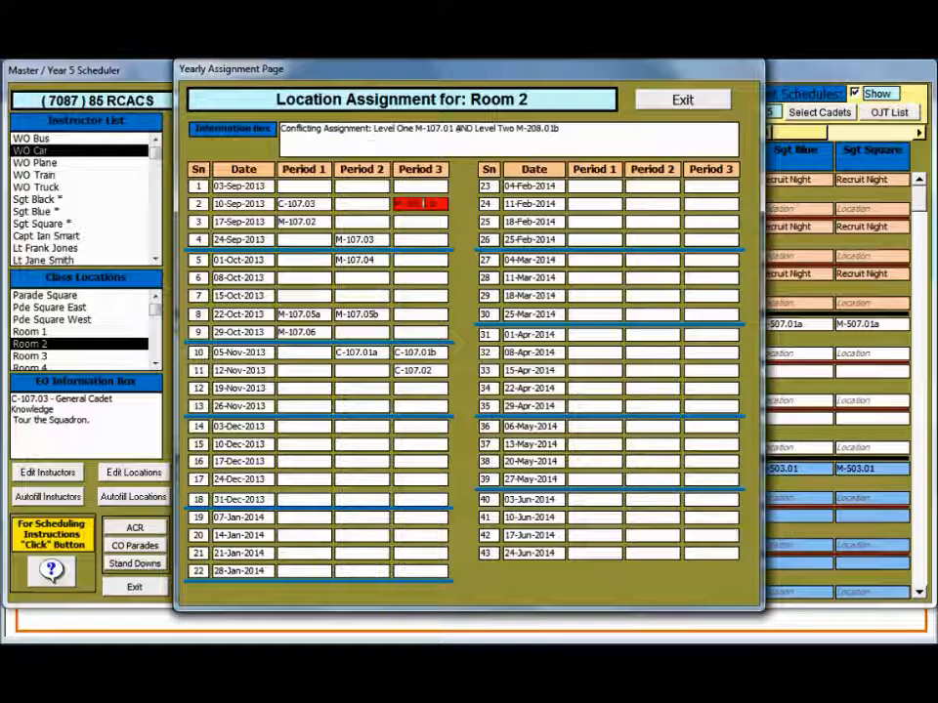
left_click(678, 100)
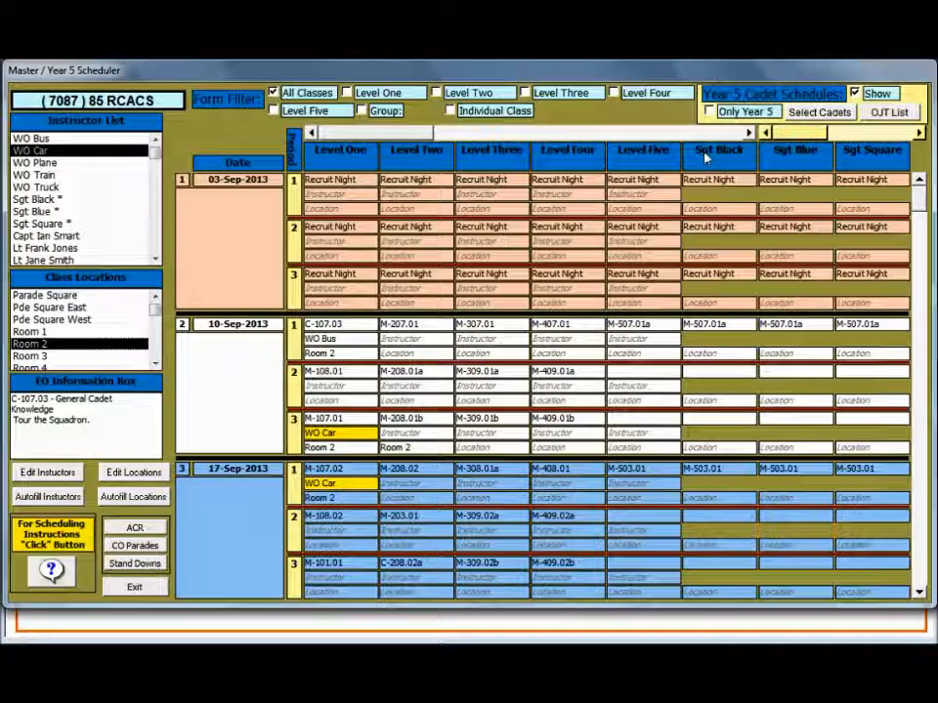
left_click(336, 498)
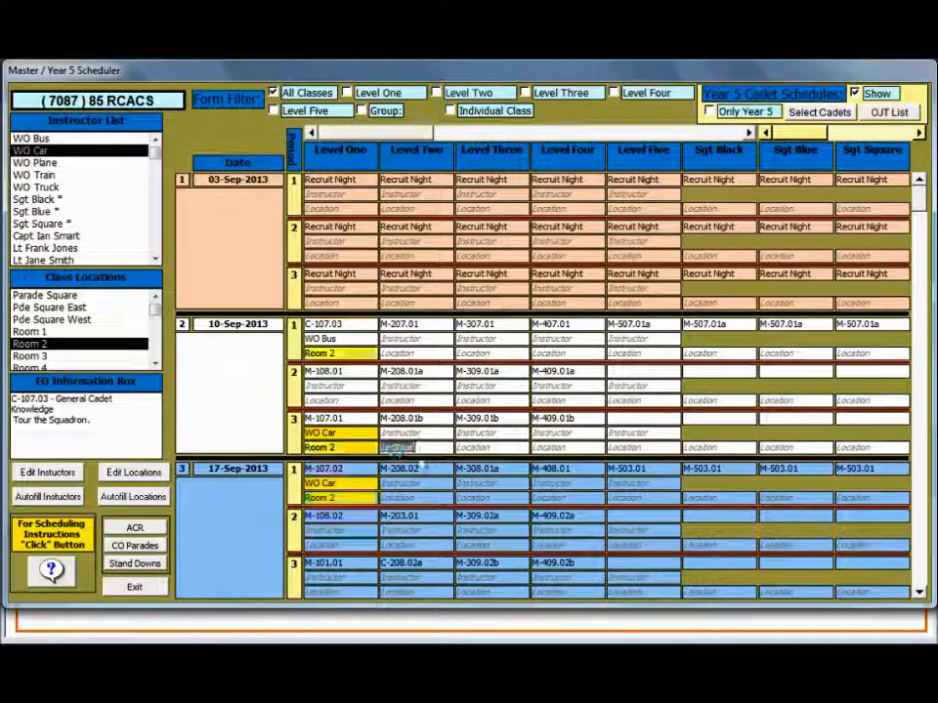